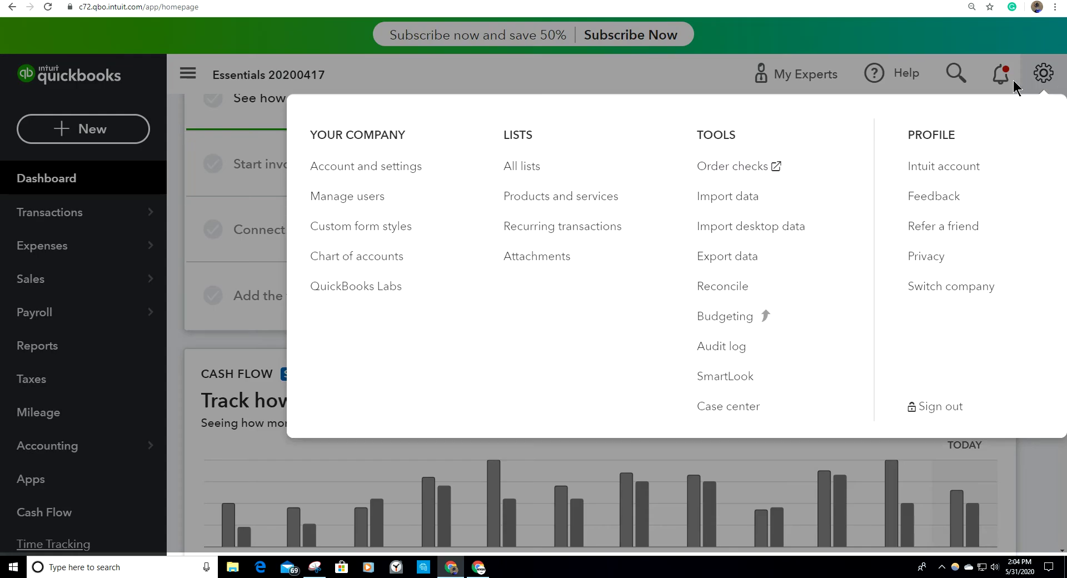
- Switch to the Essentials 20200417 company and open its chart of accounts
click(939, 286)
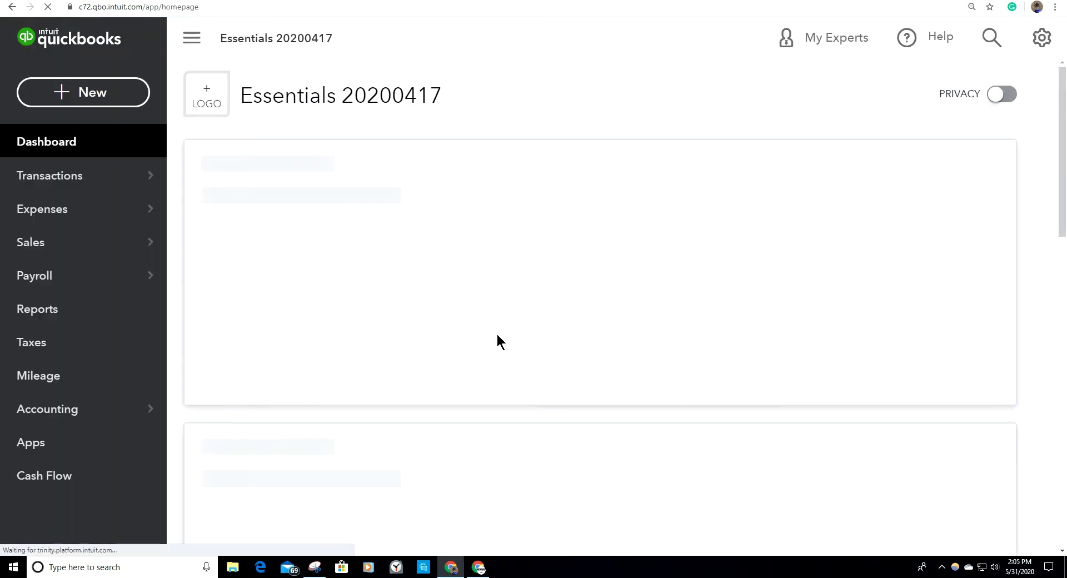
scroll(397, 347, down, 2)
mouse_move(62, 418)
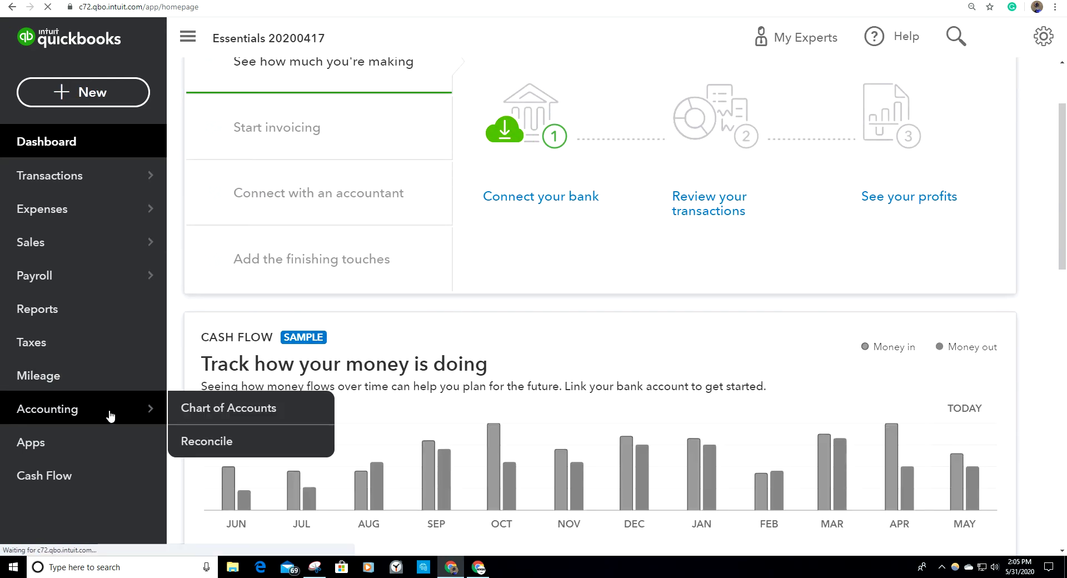
click(250, 412)
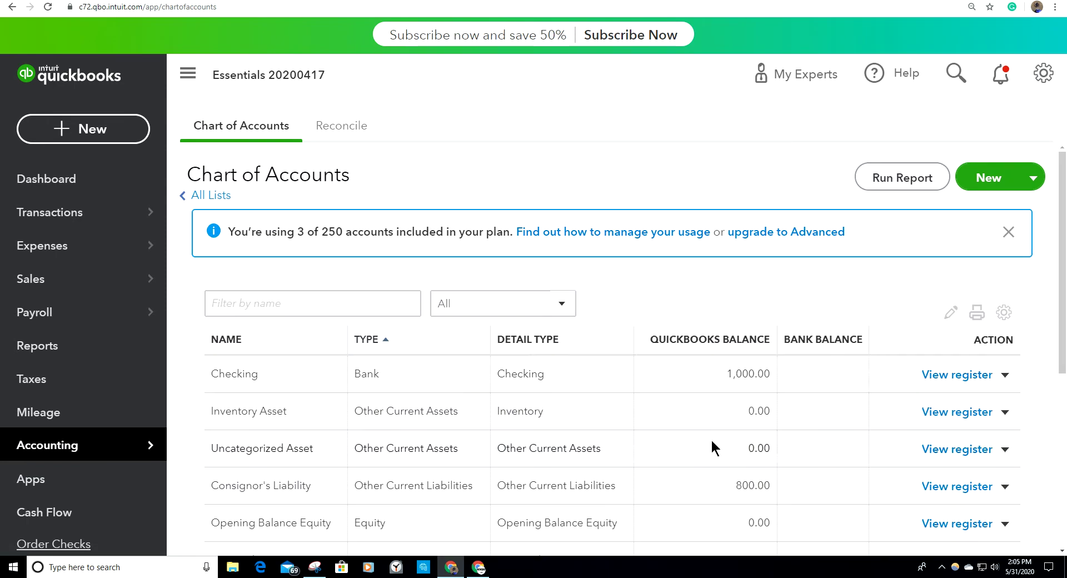
- Make the Sales of Product Income account inactive in the chart of accounts
scroll(828, 483, down, 3)
scroll(827, 479, down, 1)
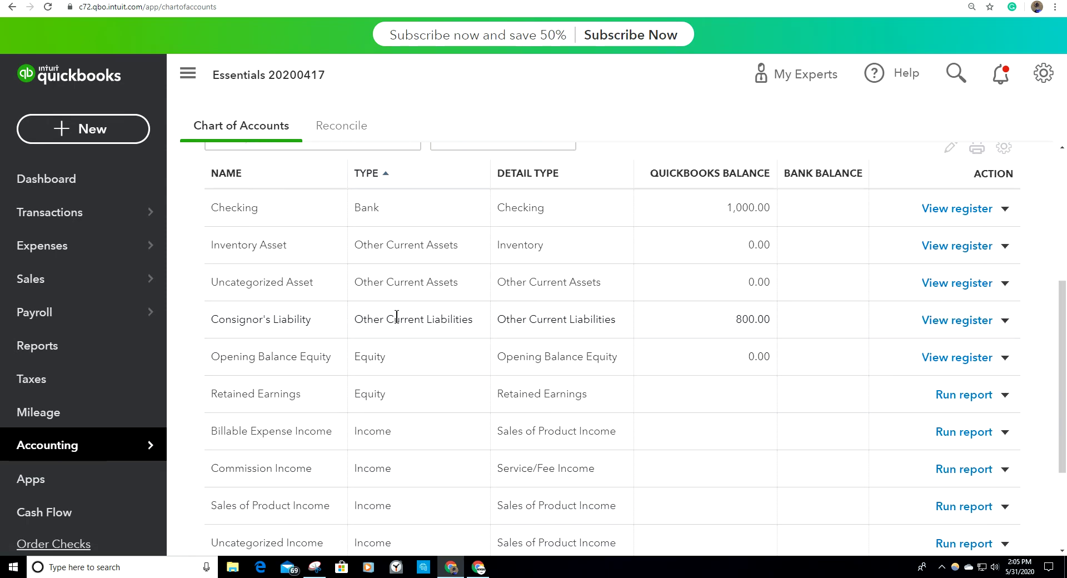
scroll(661, 359, down, 2)
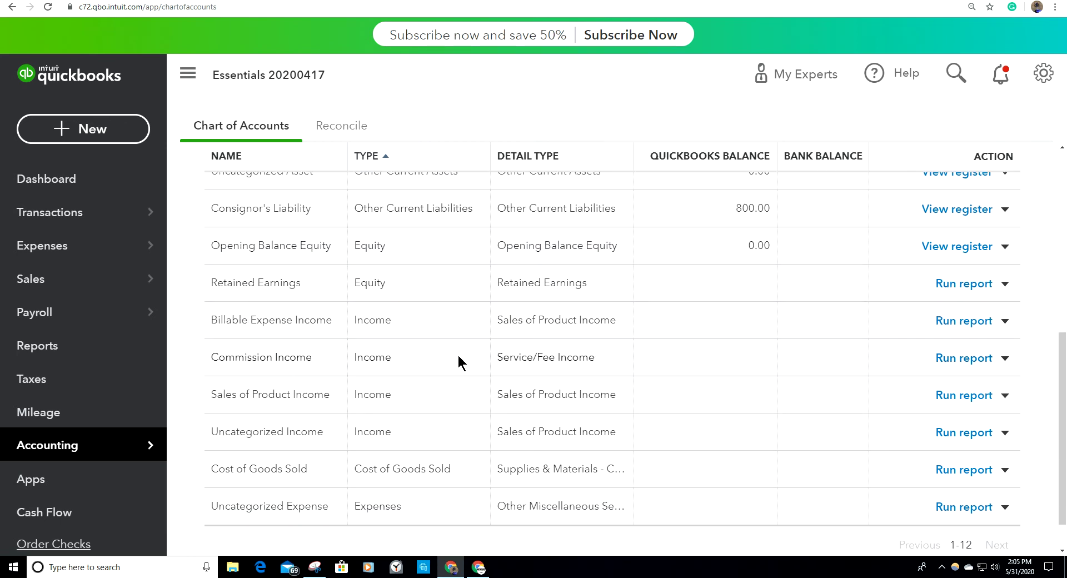
click(1005, 395)
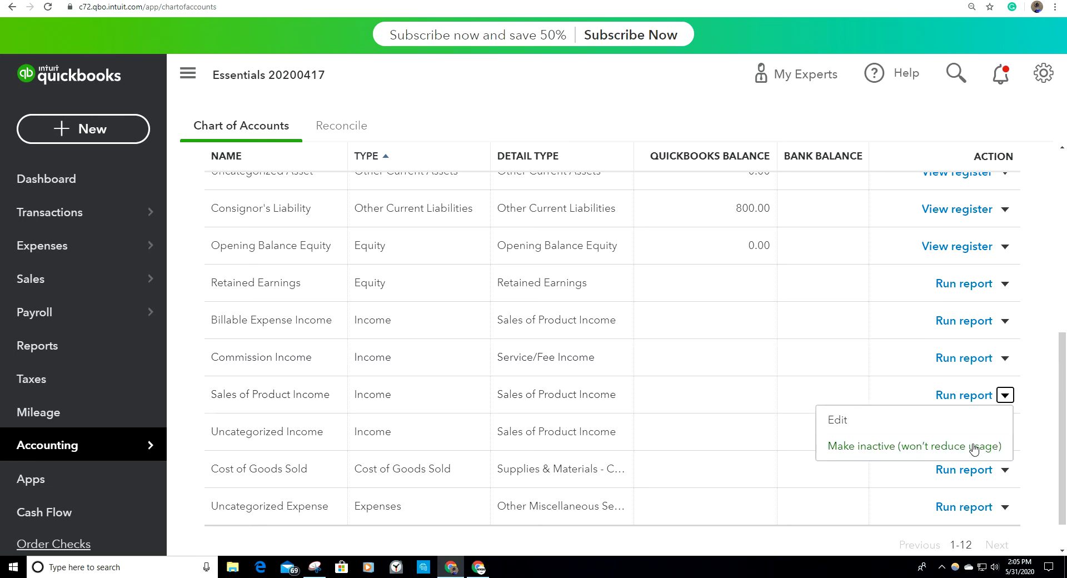
click(852, 442)
click(633, 330)
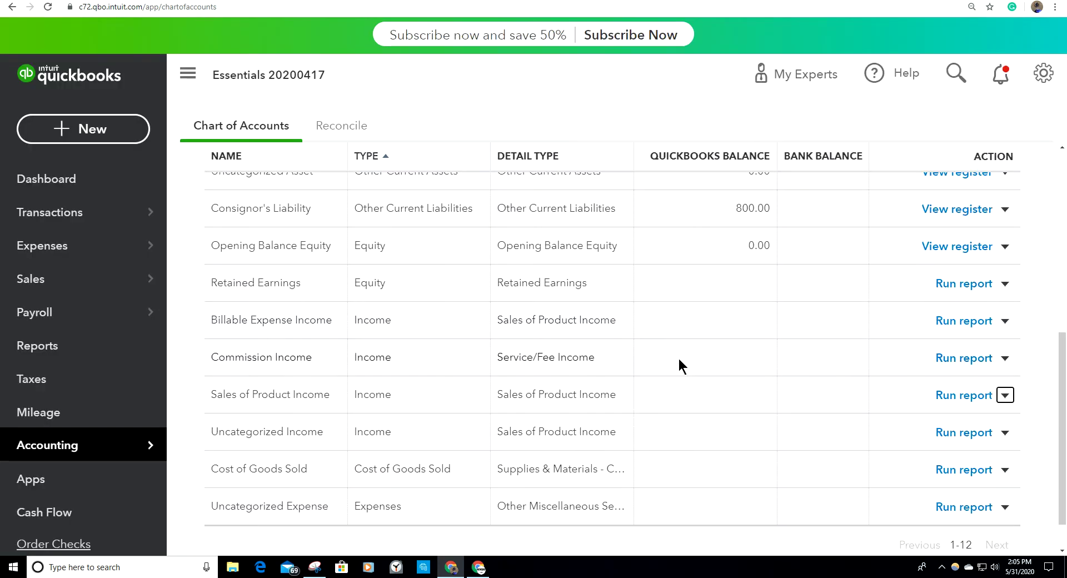
scroll(612, 426, down, 5)
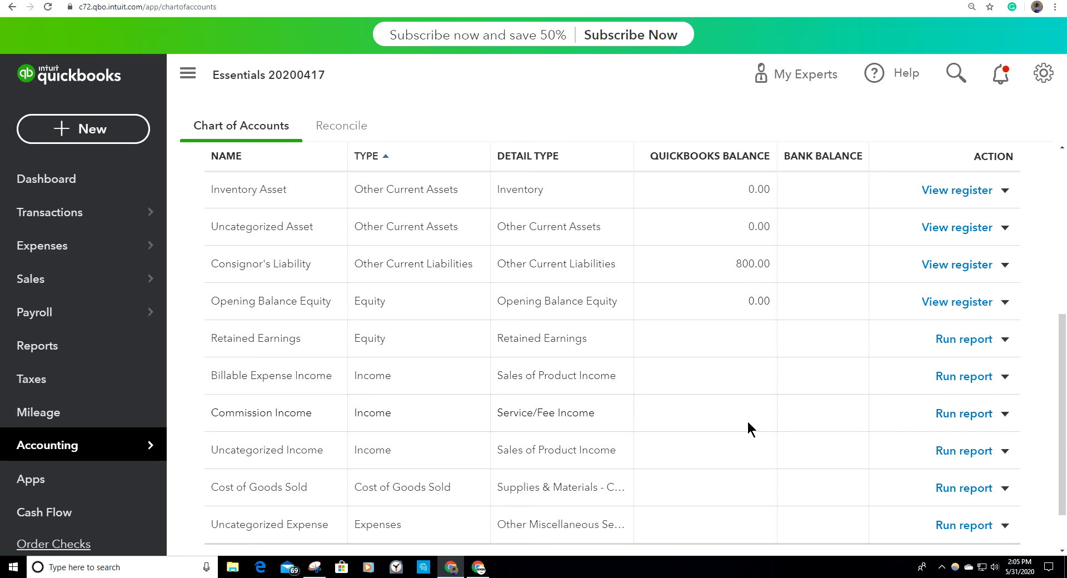
- Open the Products and Services list from the sales area
scroll(801, 444, down, 1)
scroll(802, 445, up, 2)
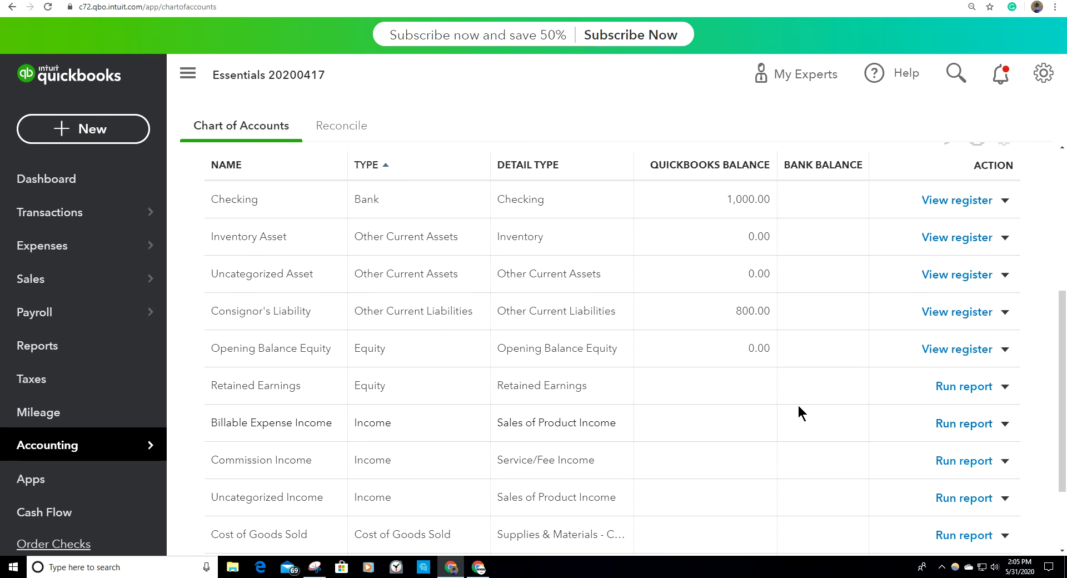
scroll(798, 404, up, 2)
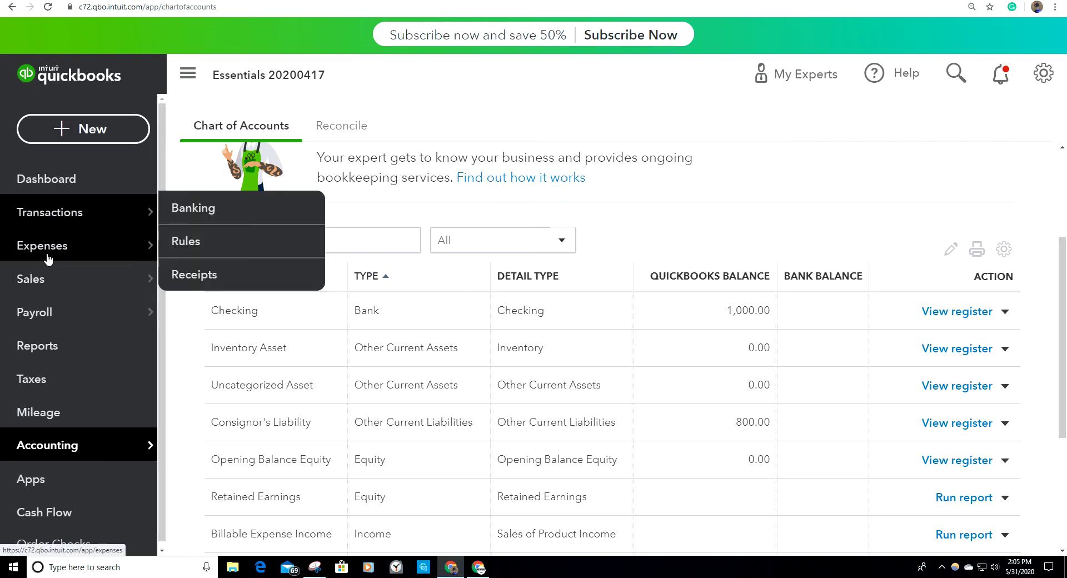
mouse_move(43, 287)
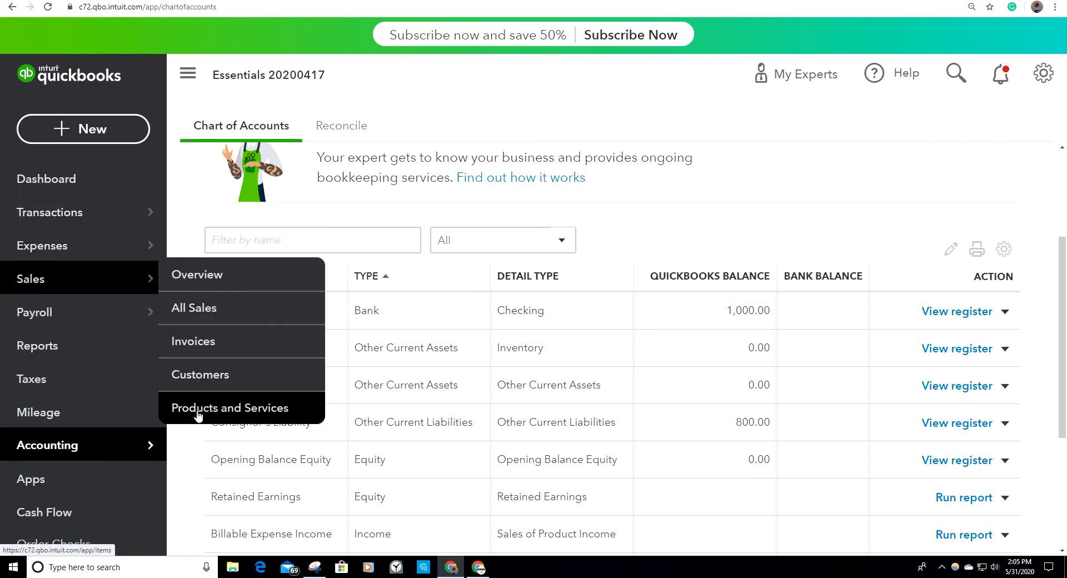
click(228, 411)
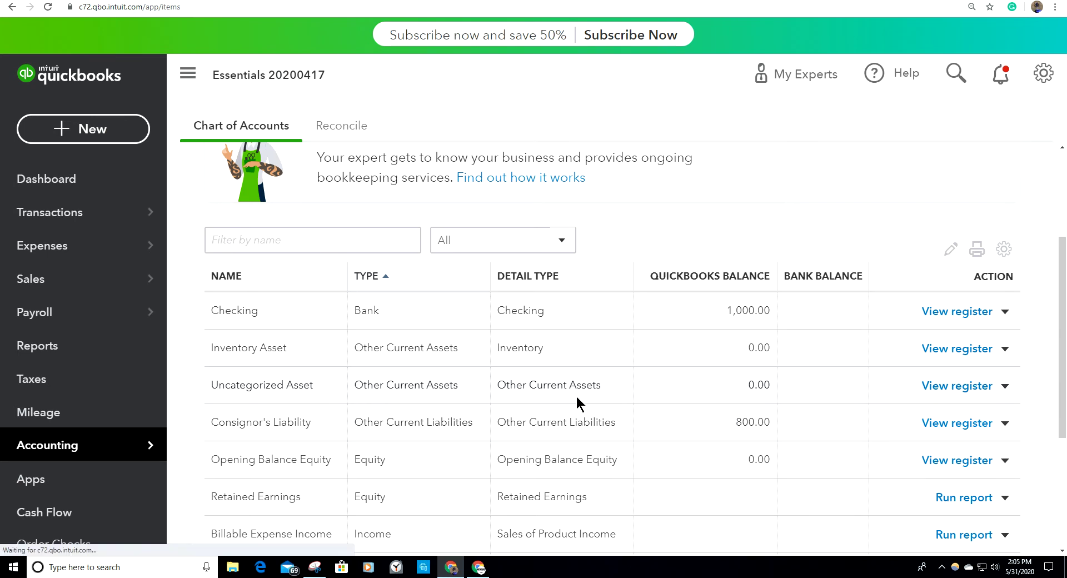
- Show the Income account column in the products and services list and widen it so the full account names fit
scroll(783, 413, down, 2)
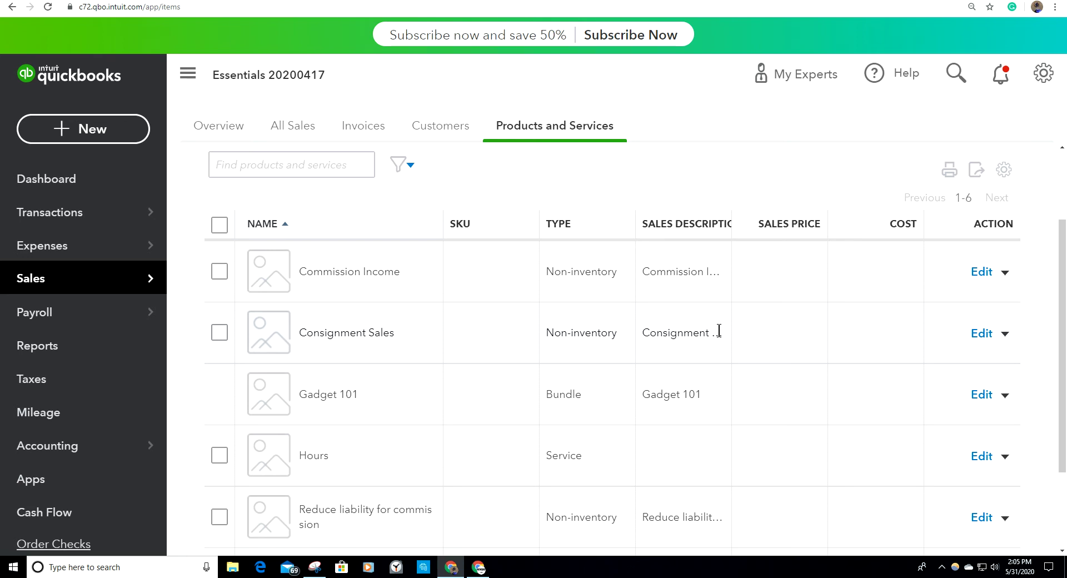
click(1004, 170)
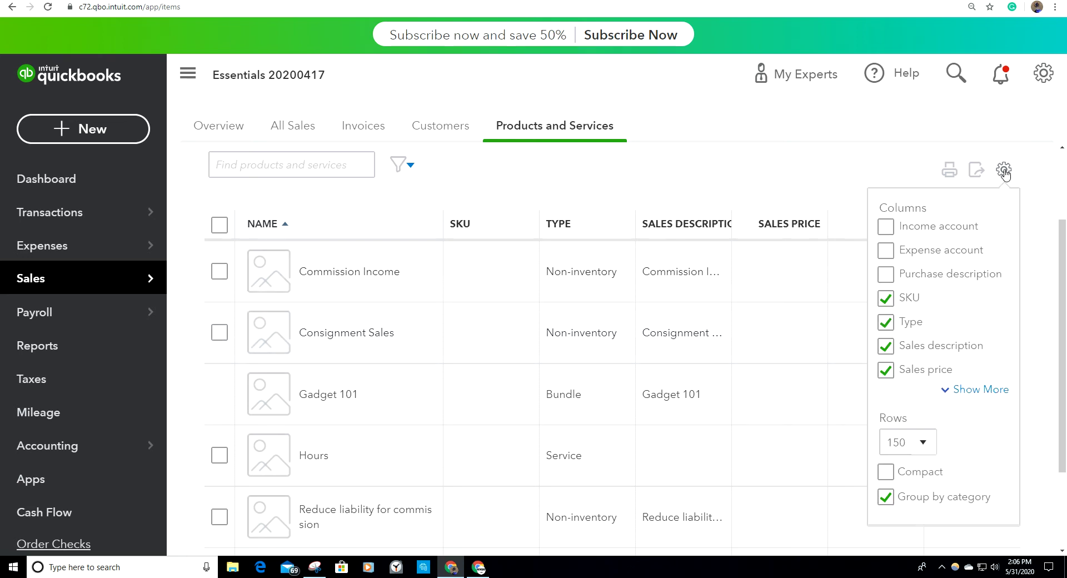
click(887, 225)
click(751, 140)
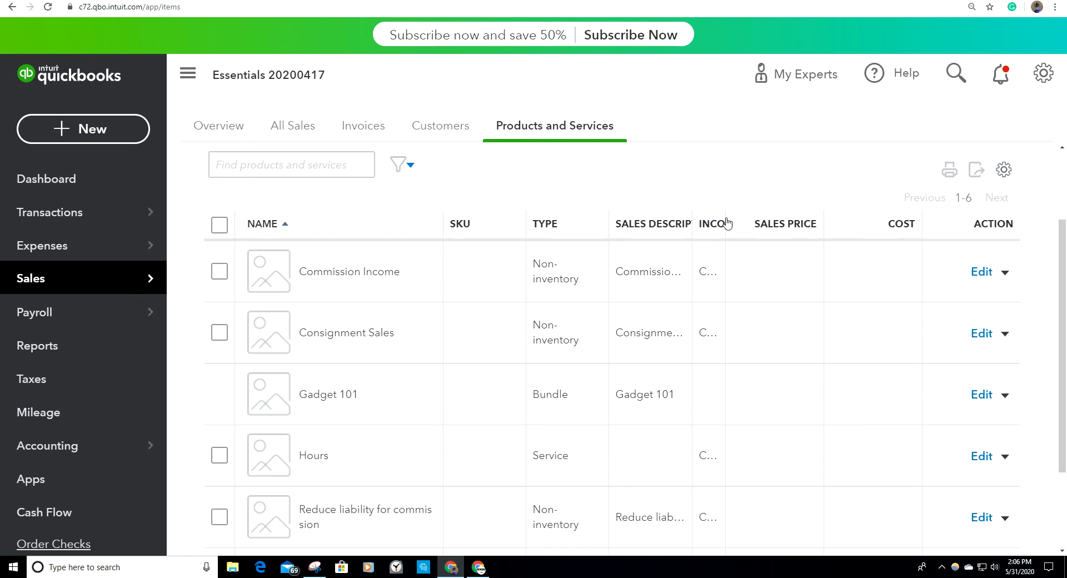
drag(725, 229, 831, 238)
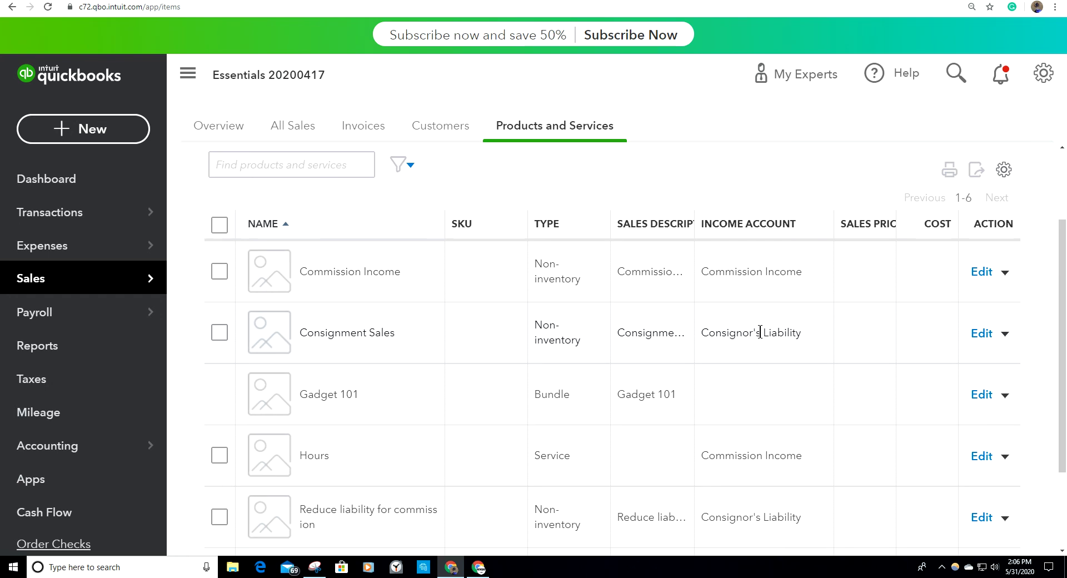
- Edit the Consignment Sales item, select Consignor's Liability as its income account, and save it
scroll(839, 376, down, 2)
scroll(745, 241, up, 1)
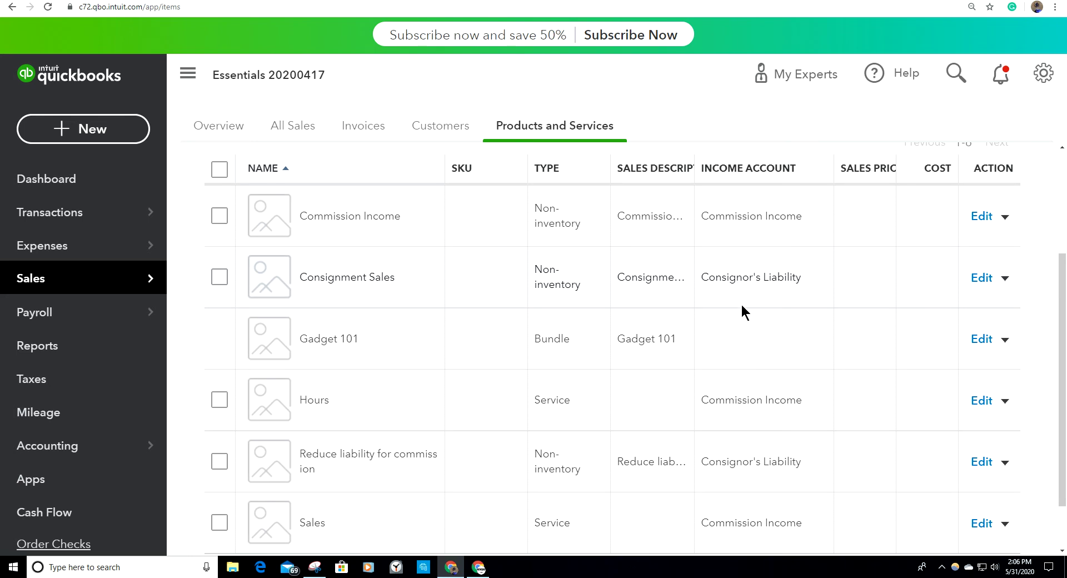
scroll(742, 312, down, 1)
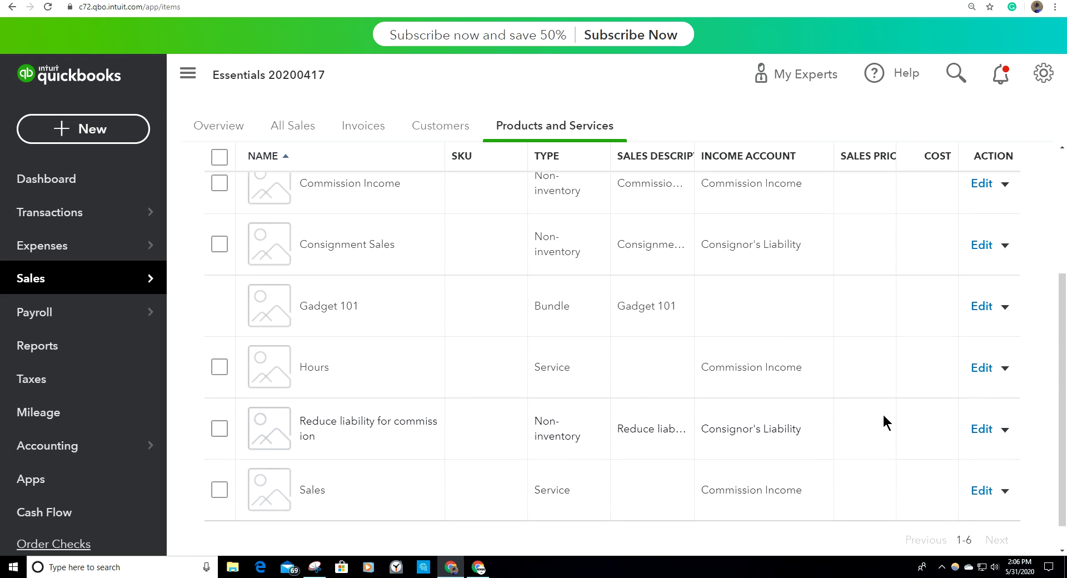
scroll(882, 414, up, 2)
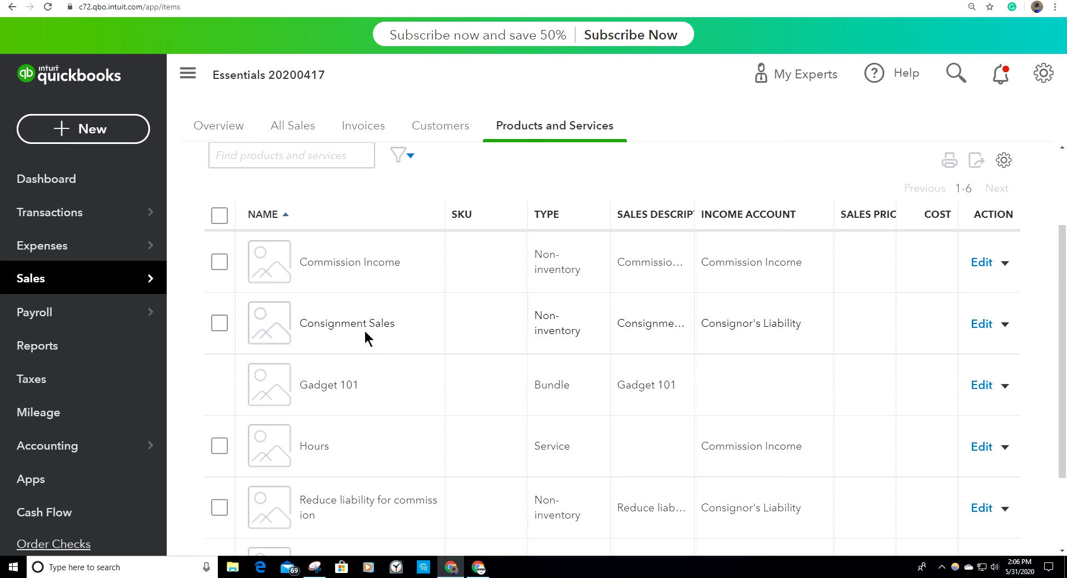
click(980, 328)
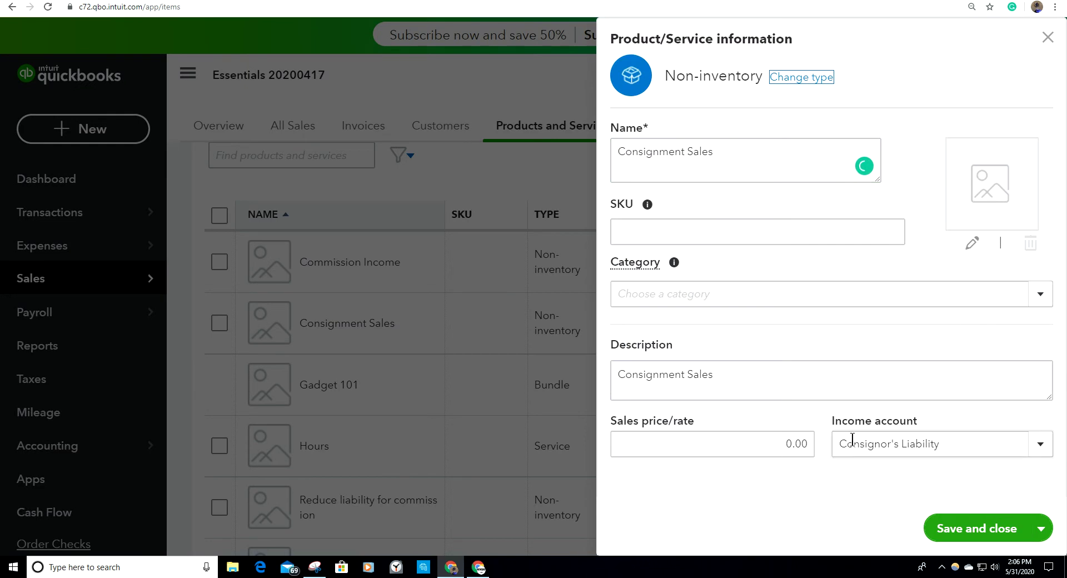
click(1040, 450)
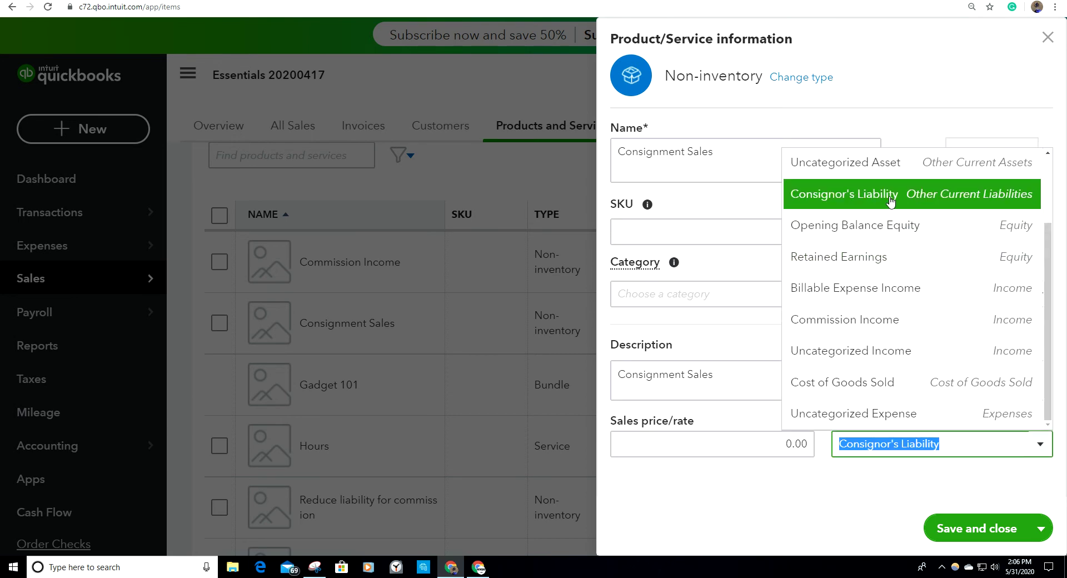
click(891, 199)
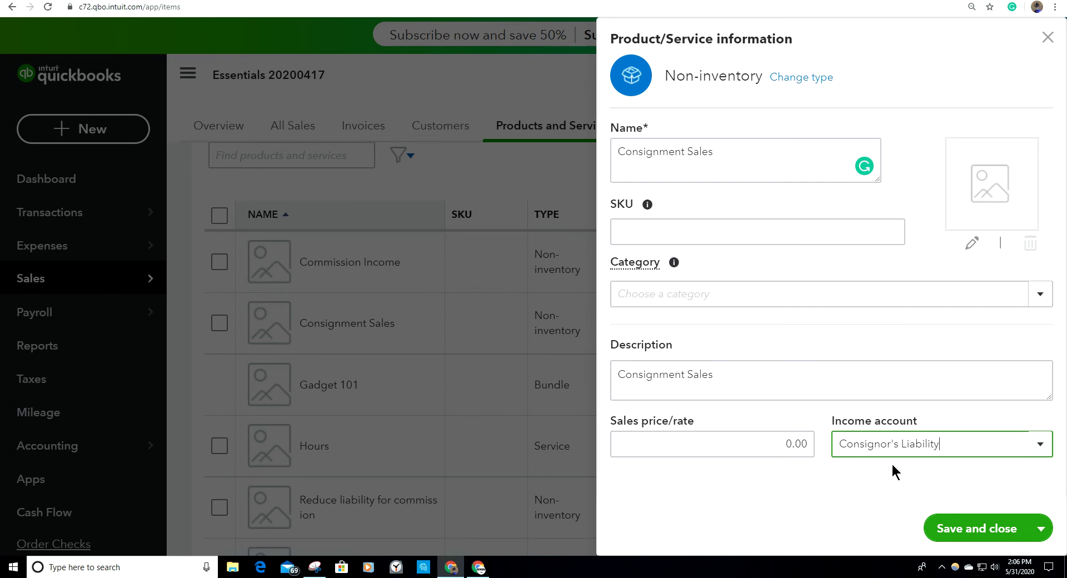
click(911, 480)
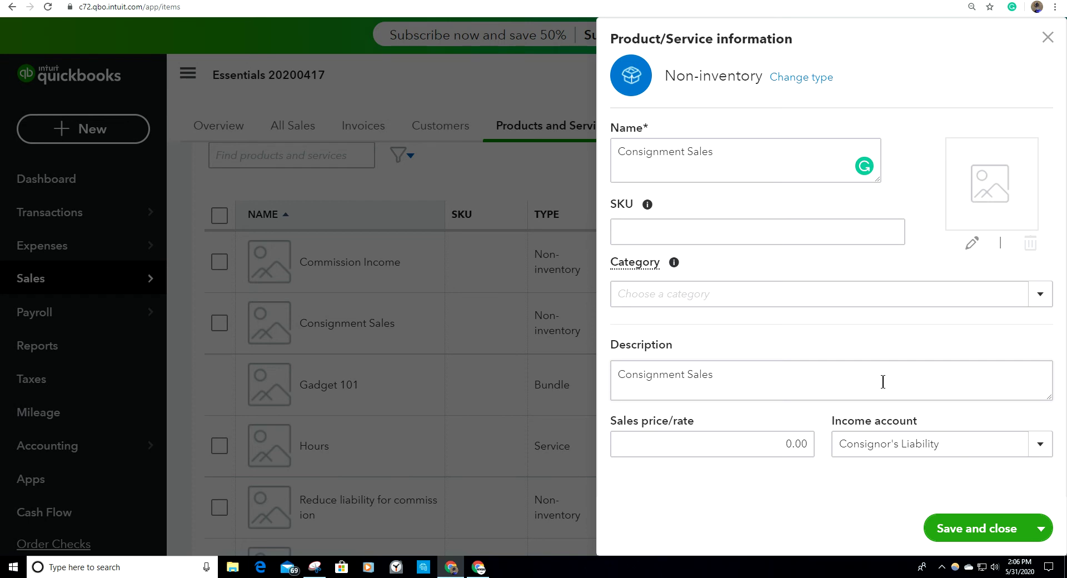
click(976, 531)
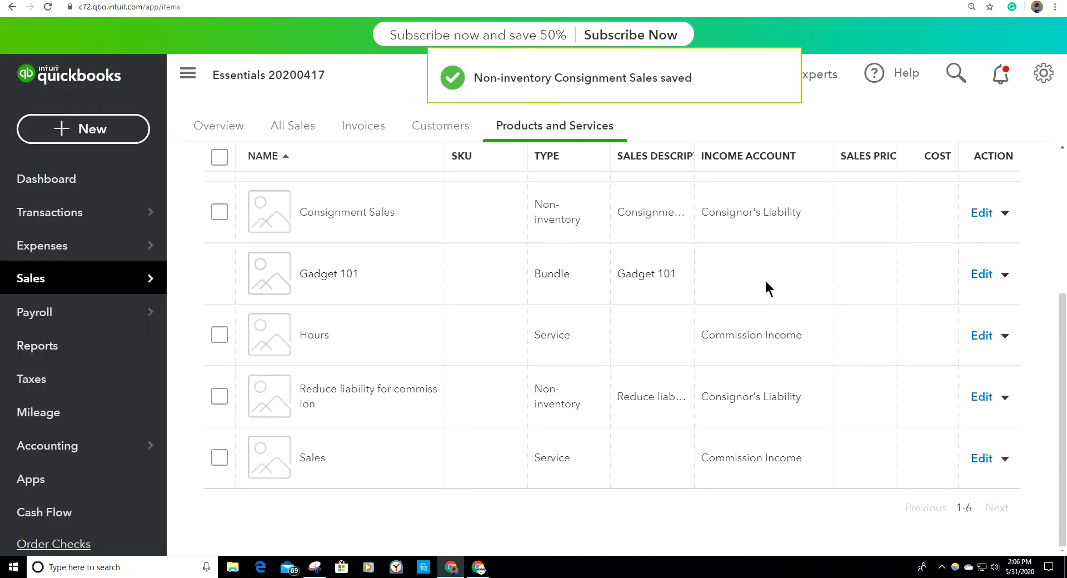
- Open the Commission Income item to check its type and income account, and close it without saving
scroll(765, 278, up, 3)
click(982, 319)
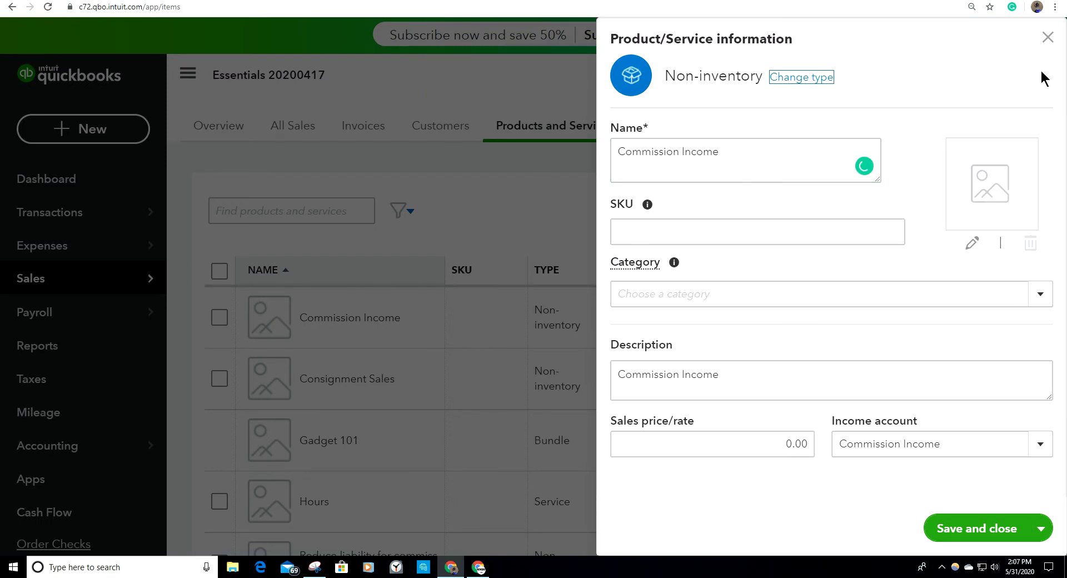
click(1046, 38)
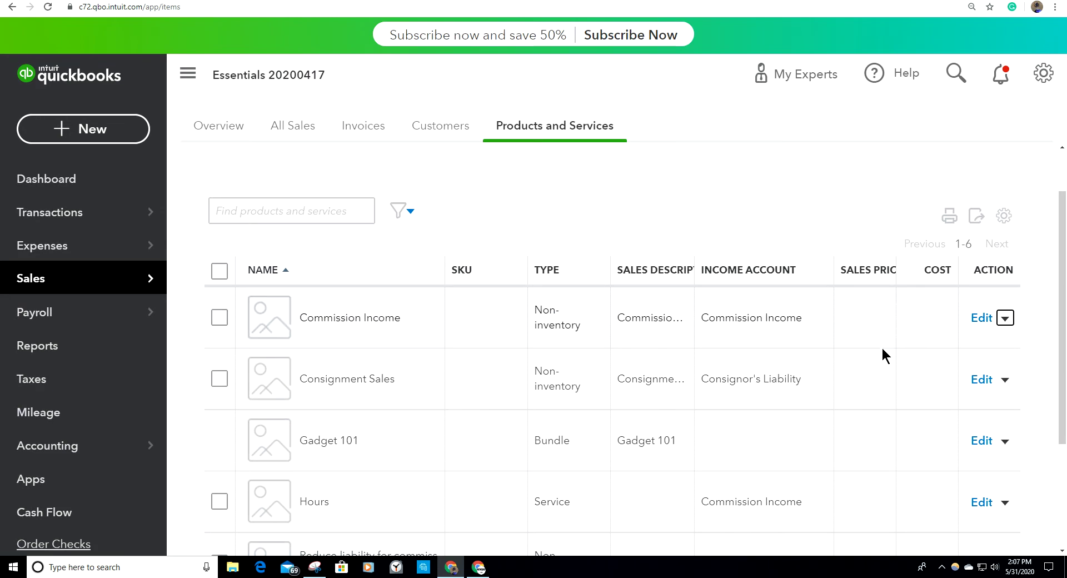
- Rename the Reduce liability for commission item to "Reduce liability for the commission" and save it with Consignor's Liability as income account
scroll(882, 341, down, 1)
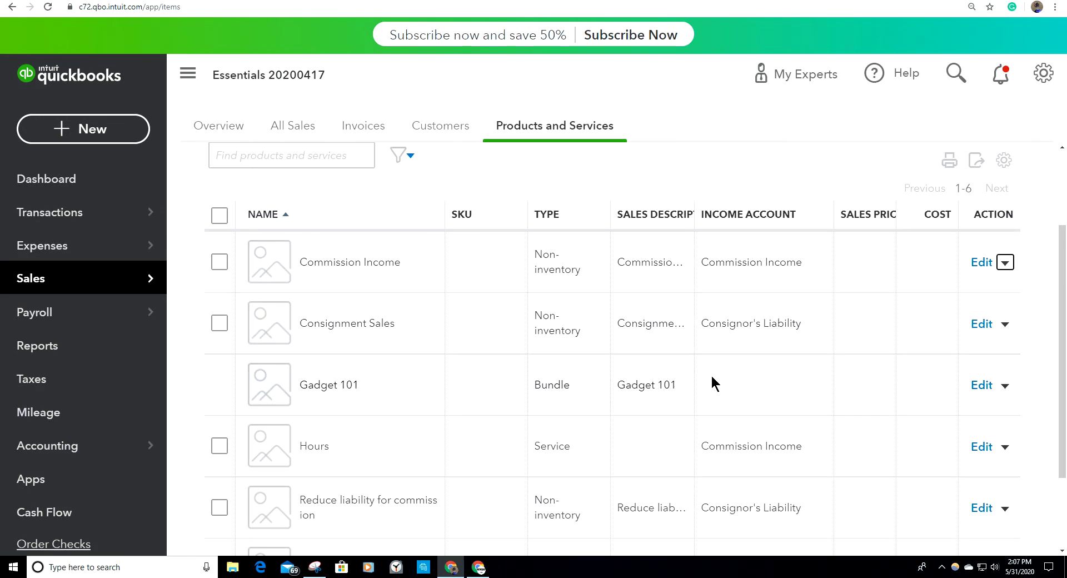
scroll(711, 389, down, 1)
scroll(623, 414, down, 1)
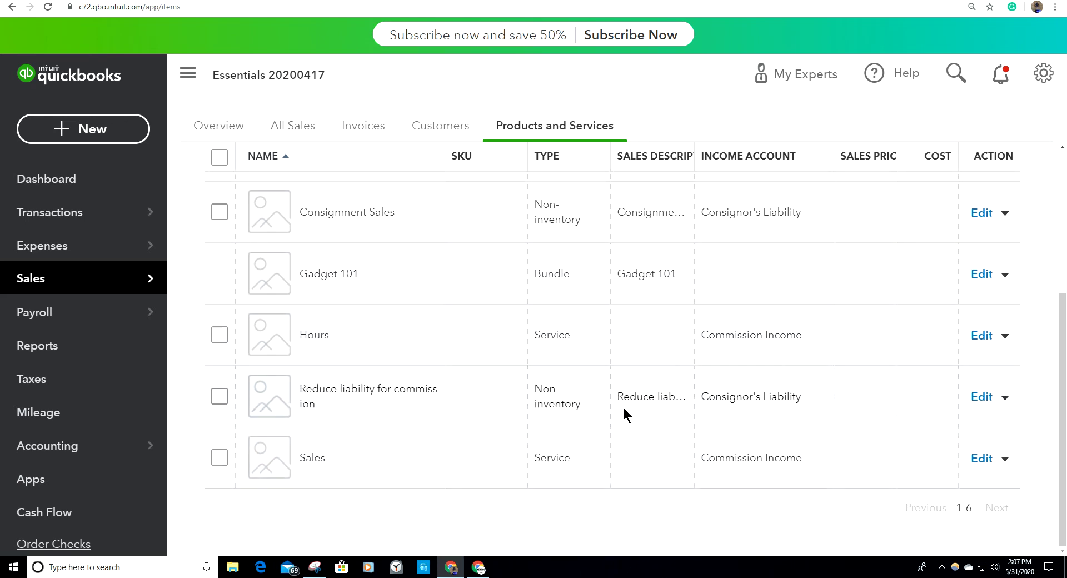
click(982, 398)
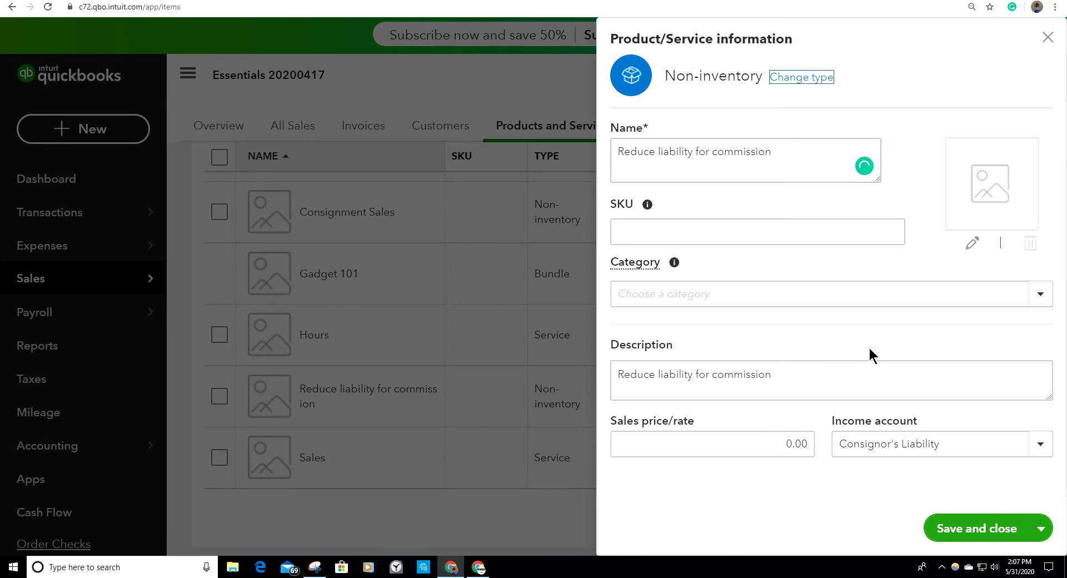
mouse_move(745, 154)
click(736, 206)
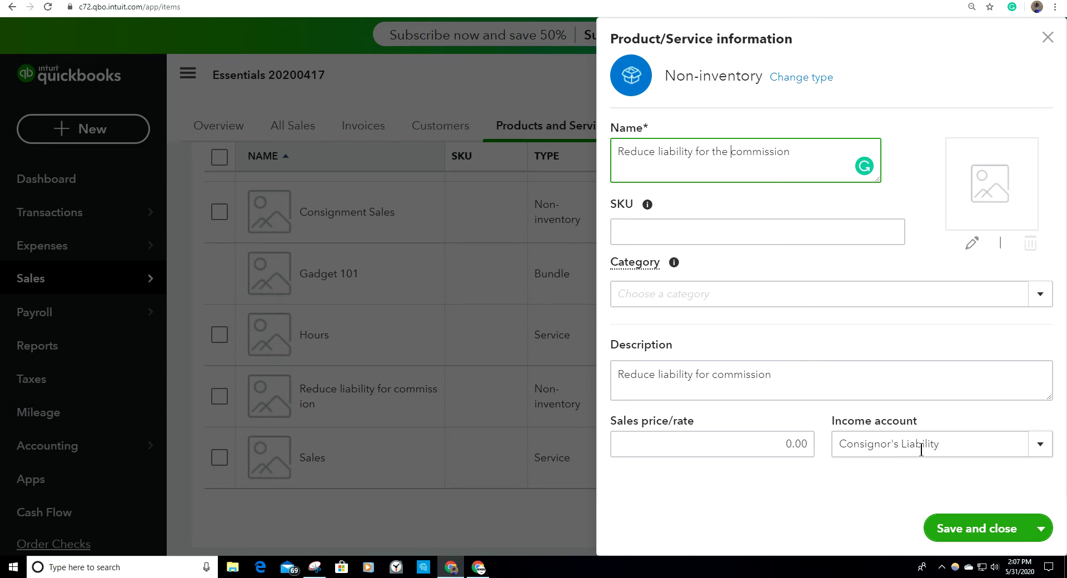
click(1040, 444)
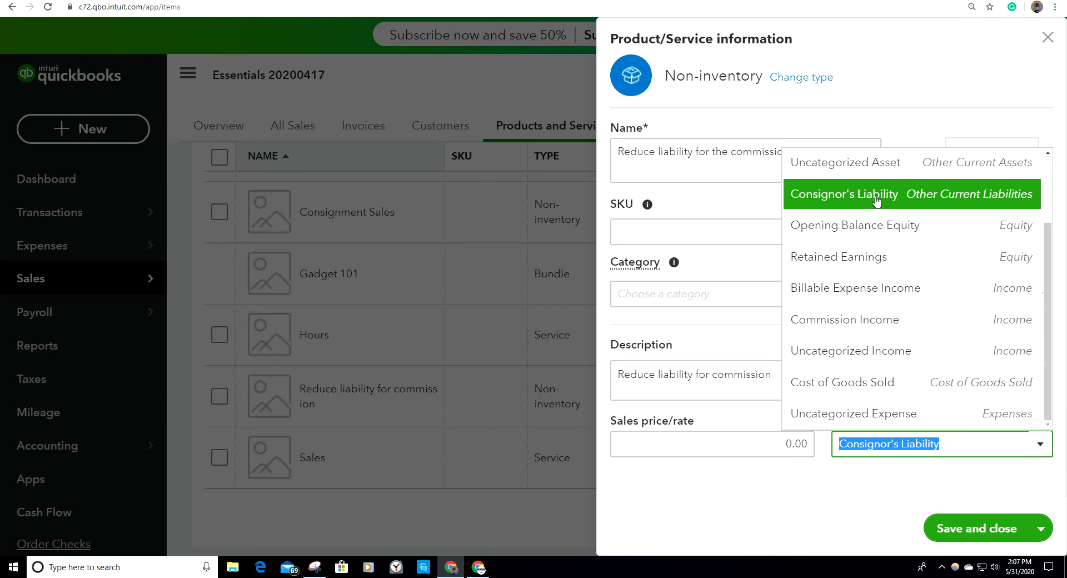
click(851, 520)
click(959, 529)
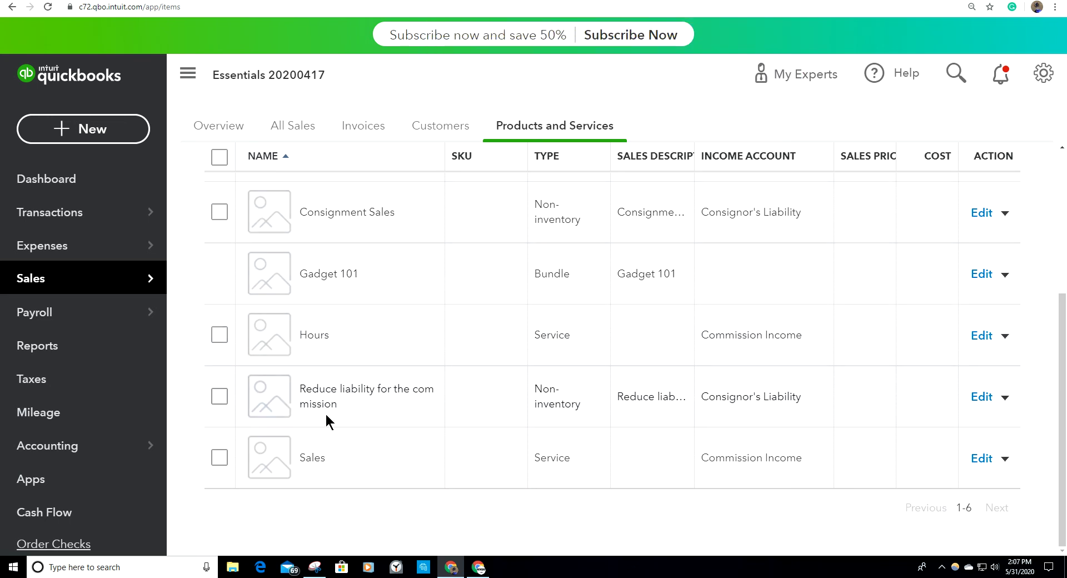
- Open the Gadget 101 bundle and examine its included products and their quantities
scroll(389, 397, up, 2)
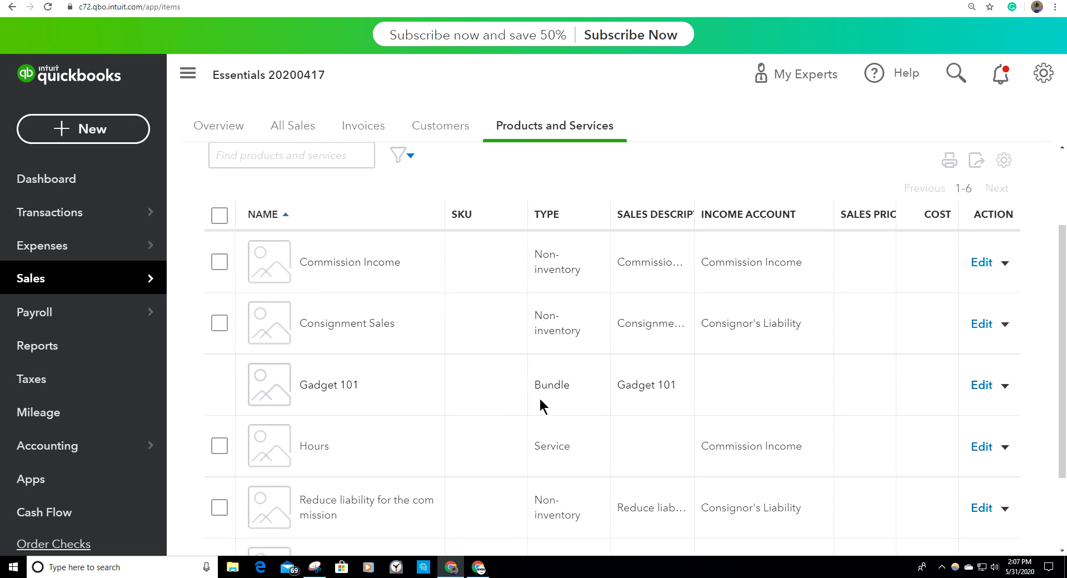
click(983, 389)
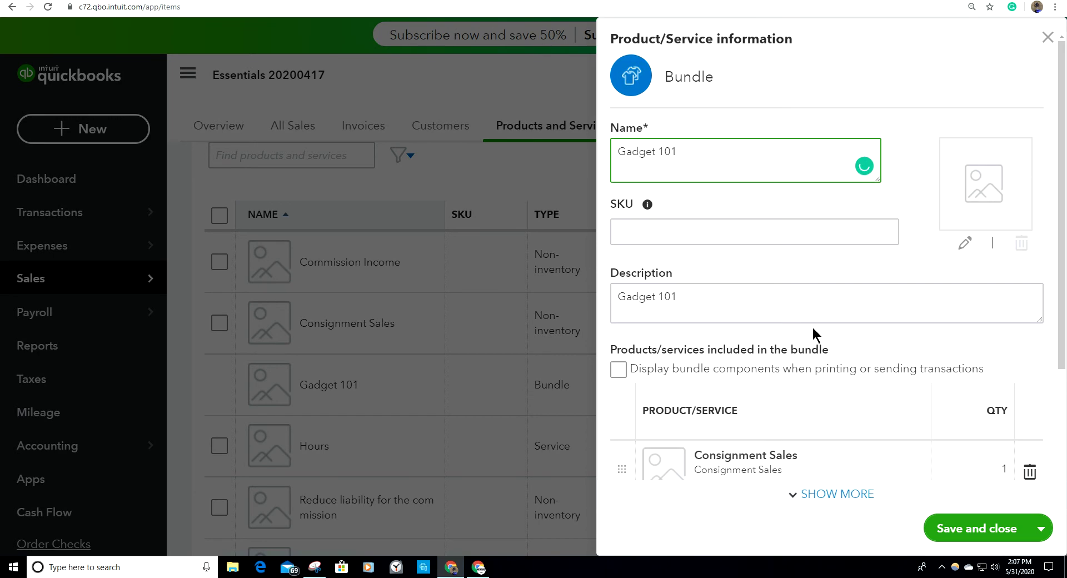
scroll(817, 333, down, 3)
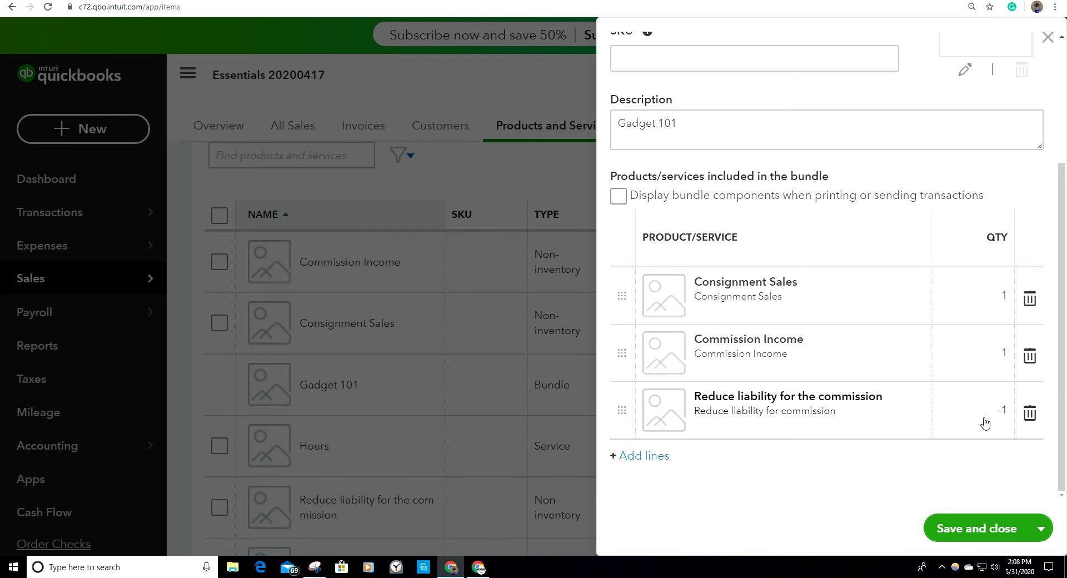
- Save the Gadget 101 bundle and close its details
click(986, 533)
scroll(463, 336, up, 1)
scroll(464, 337, up, 3)
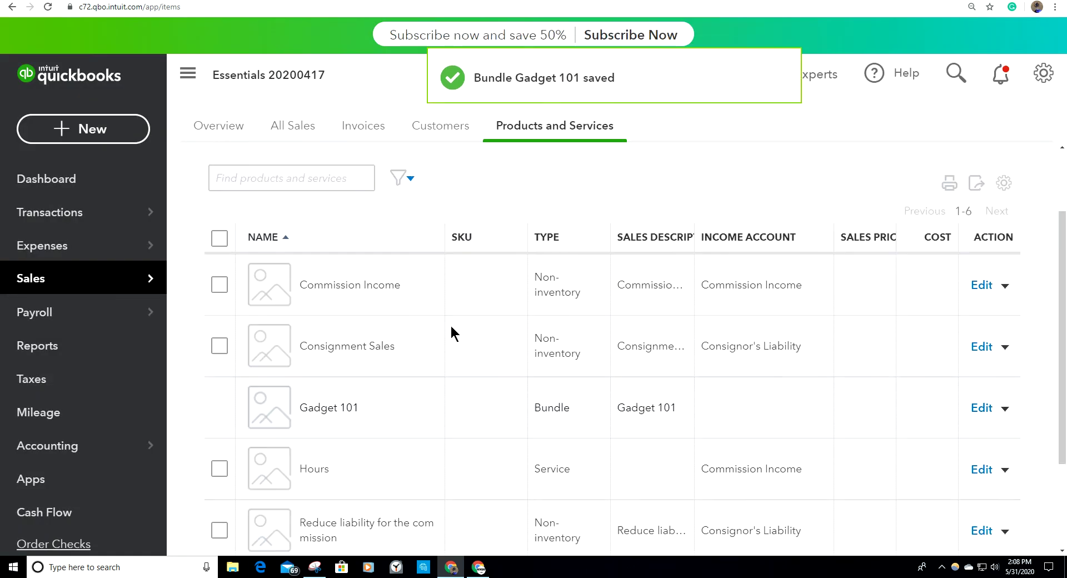
- Open Sales Receipt 1001 from the recent sales receipts, examine its customer and consignor fields, and close it
click(100, 130)
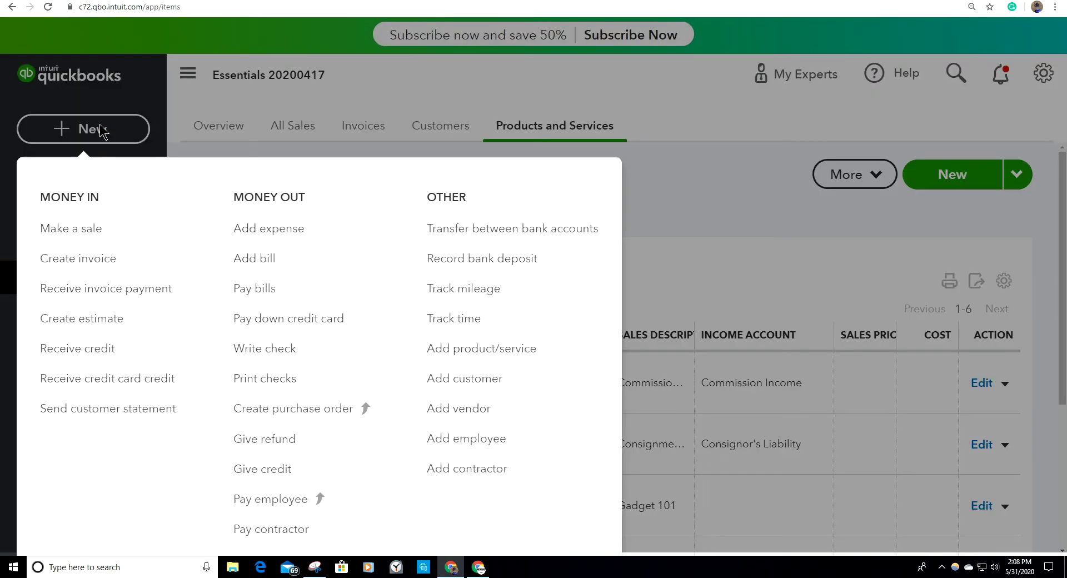
click(72, 229)
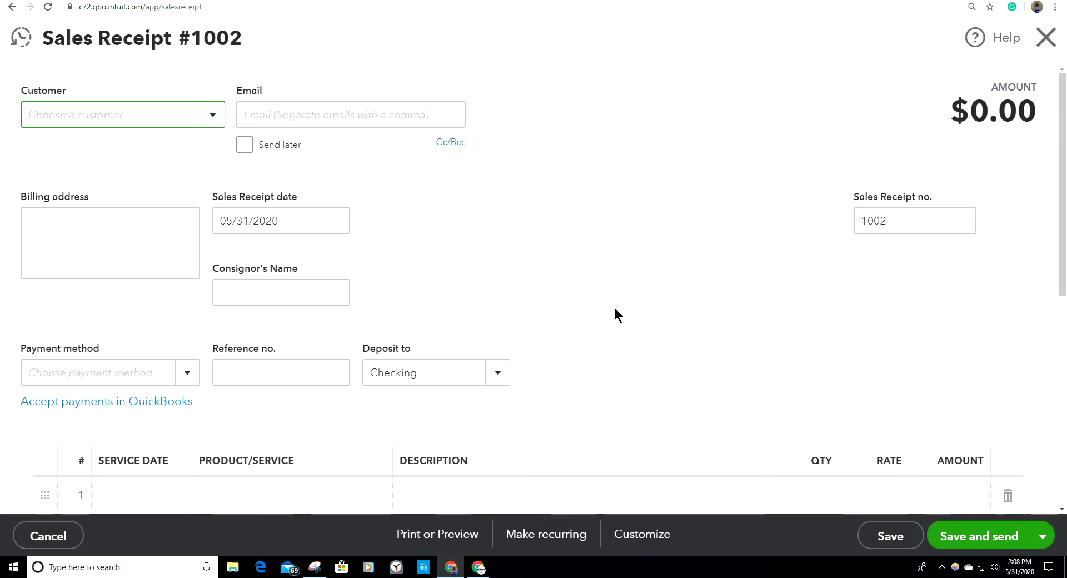
click(21, 37)
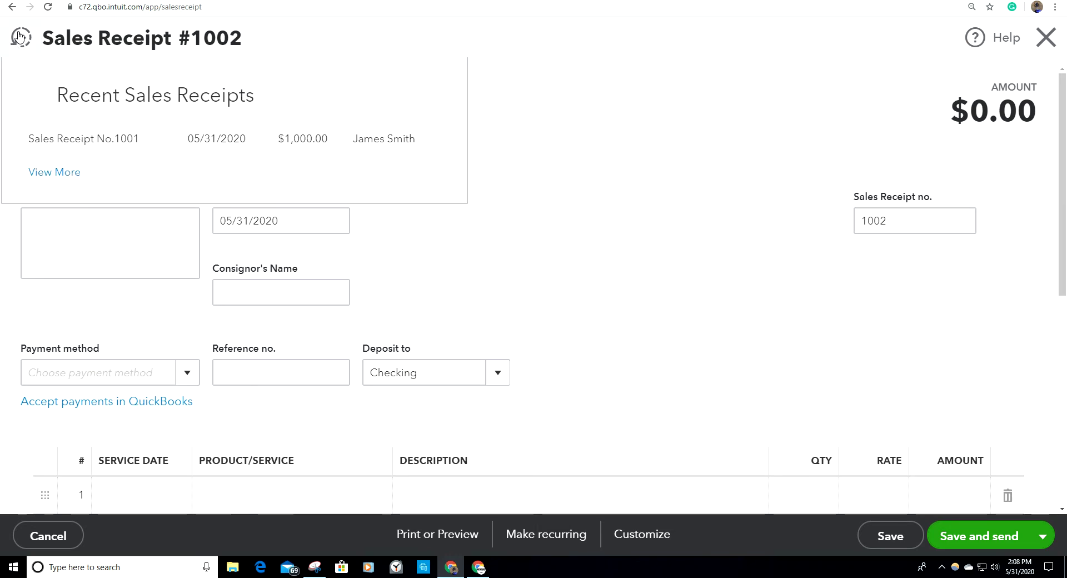
click(46, 139)
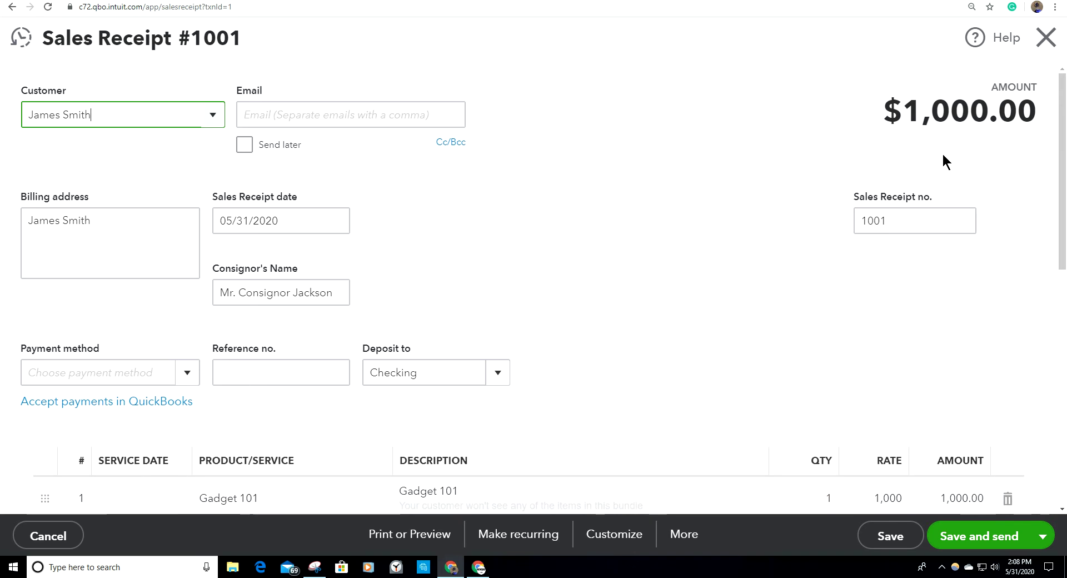
click(1049, 38)
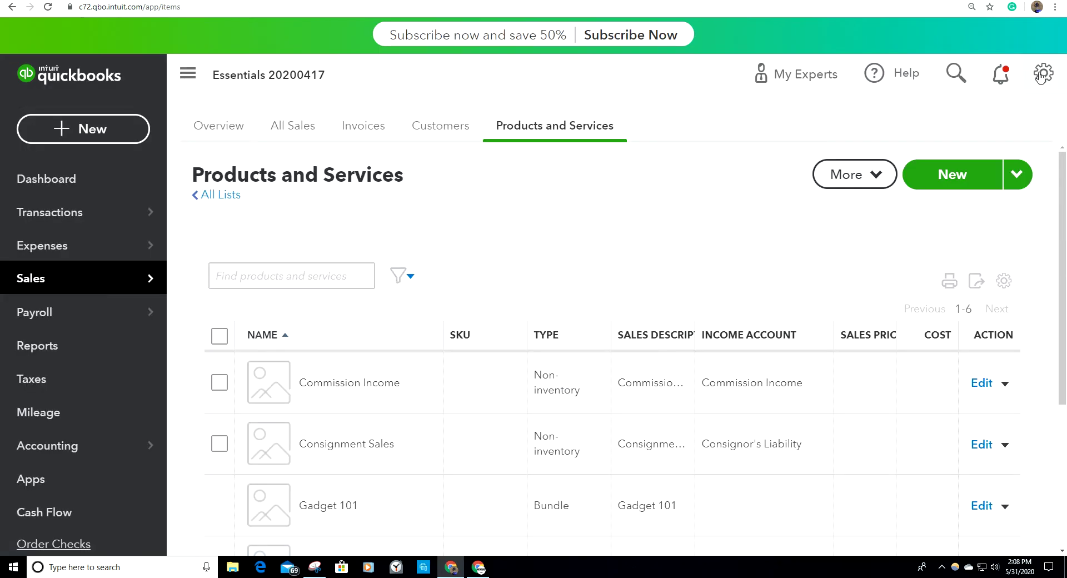
- Open the company's sales form content settings, check the Consignor's Name custom field, save the settings and leave them
click(1041, 75)
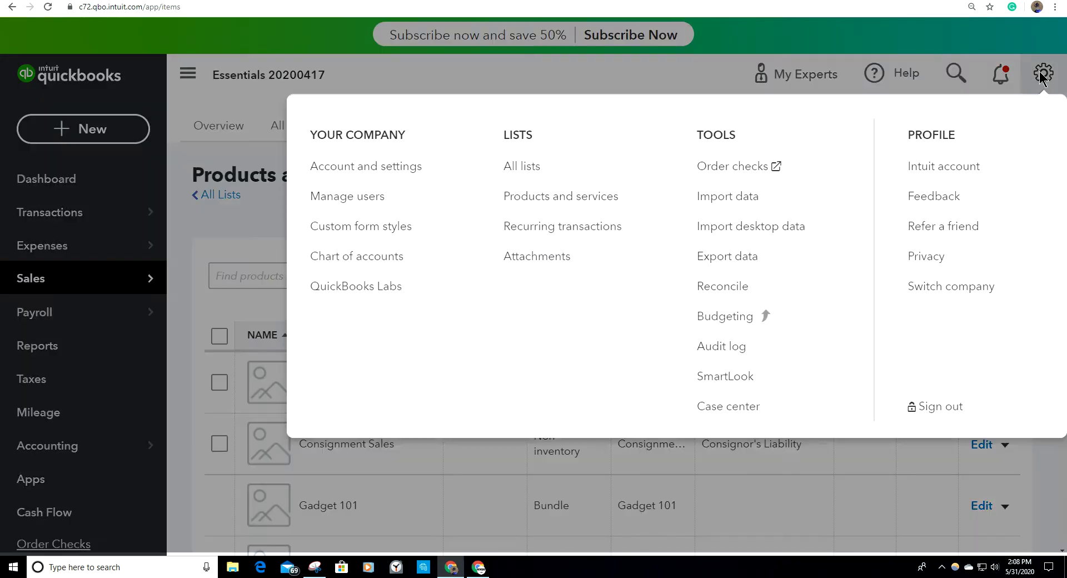
click(332, 176)
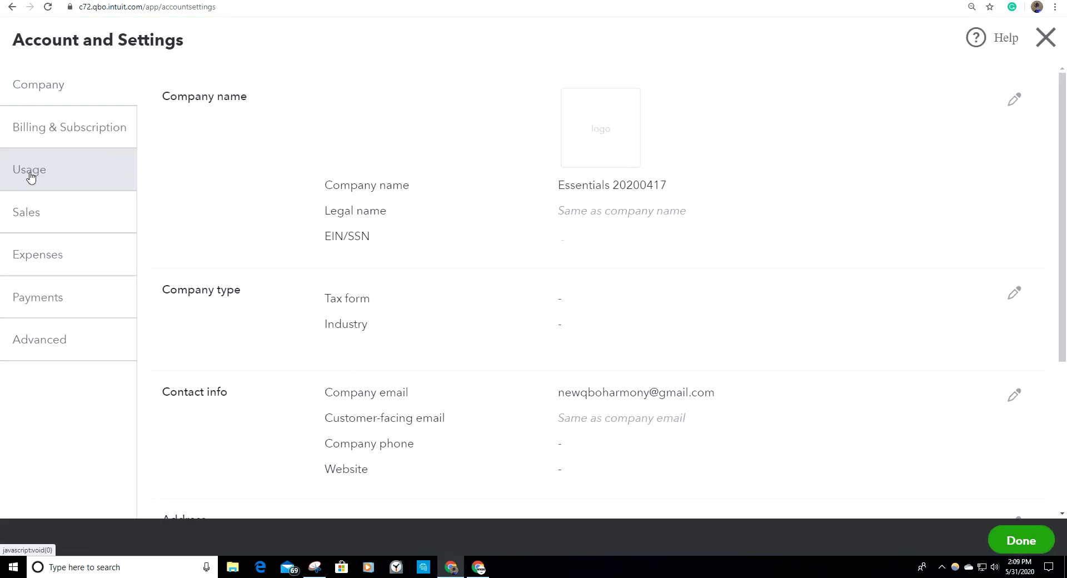
click(24, 219)
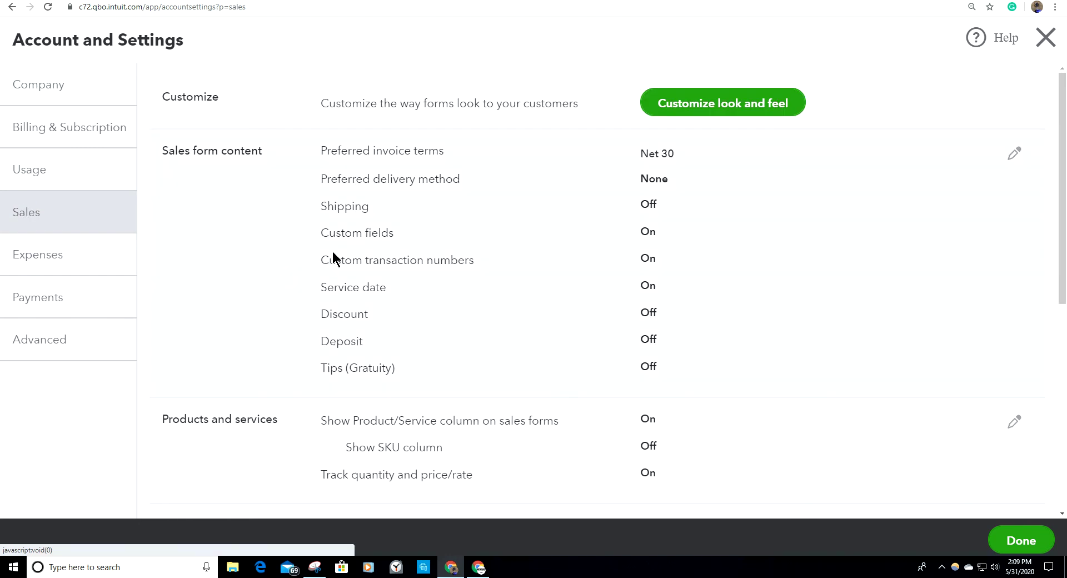
click(643, 232)
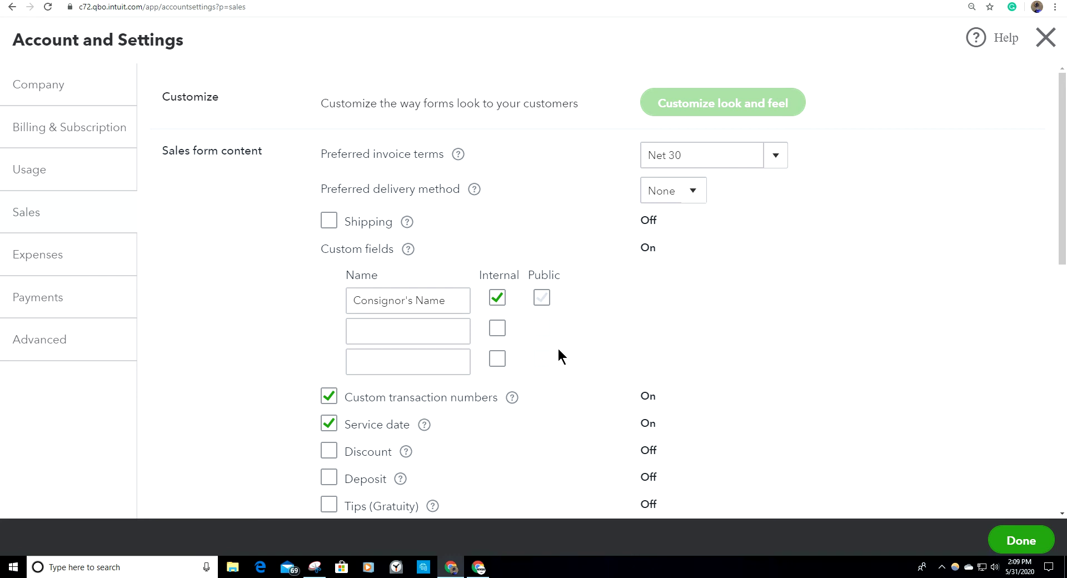
scroll(558, 355, down, 1)
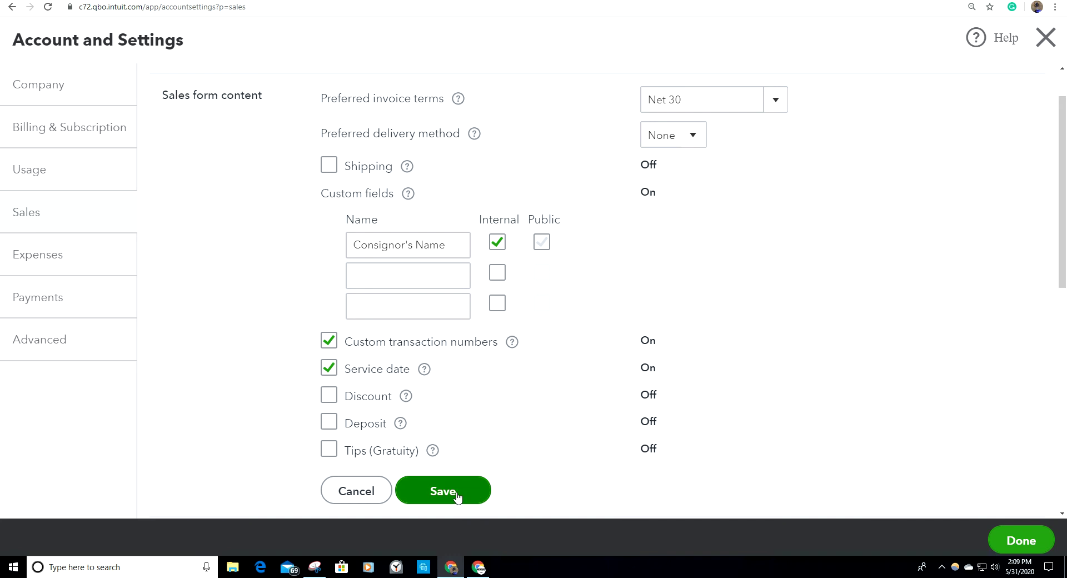
click(439, 491)
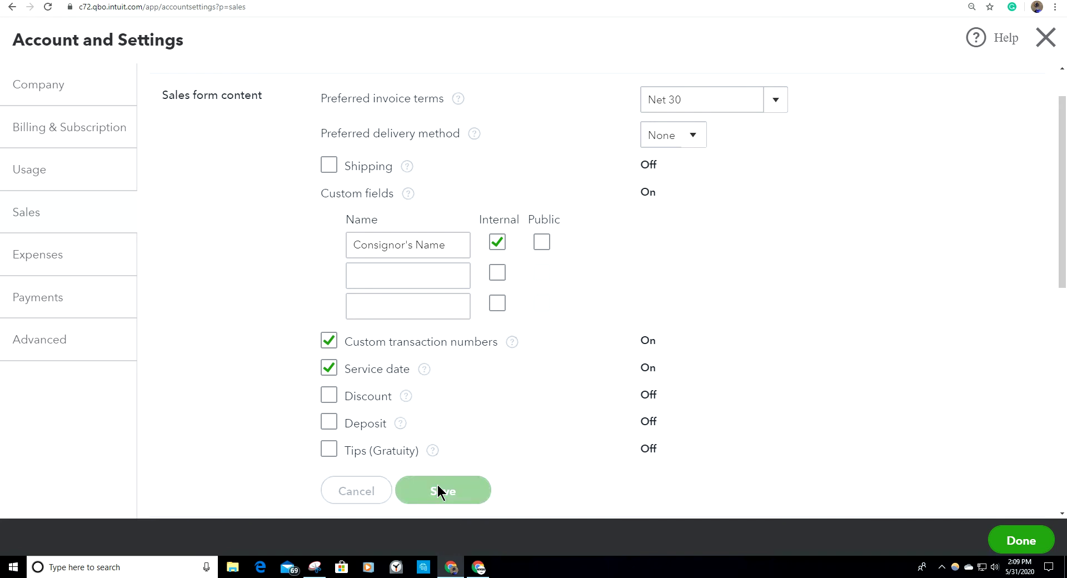
click(1021, 541)
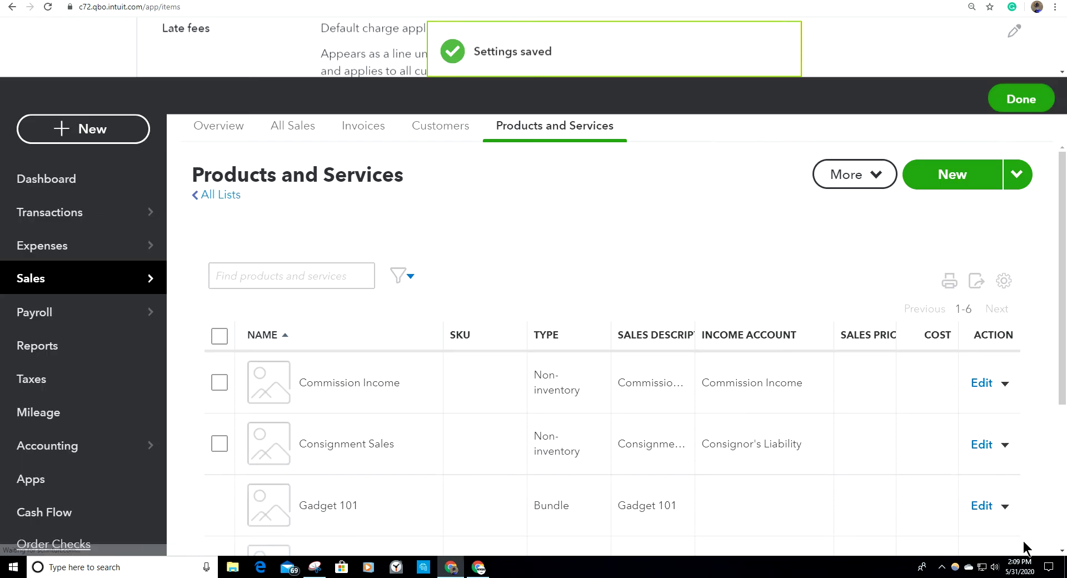
- Reopen Sales Receipt 1001 and examine its Gadget 101 bundle lines and the products selectable for the bundle line
click(114, 138)
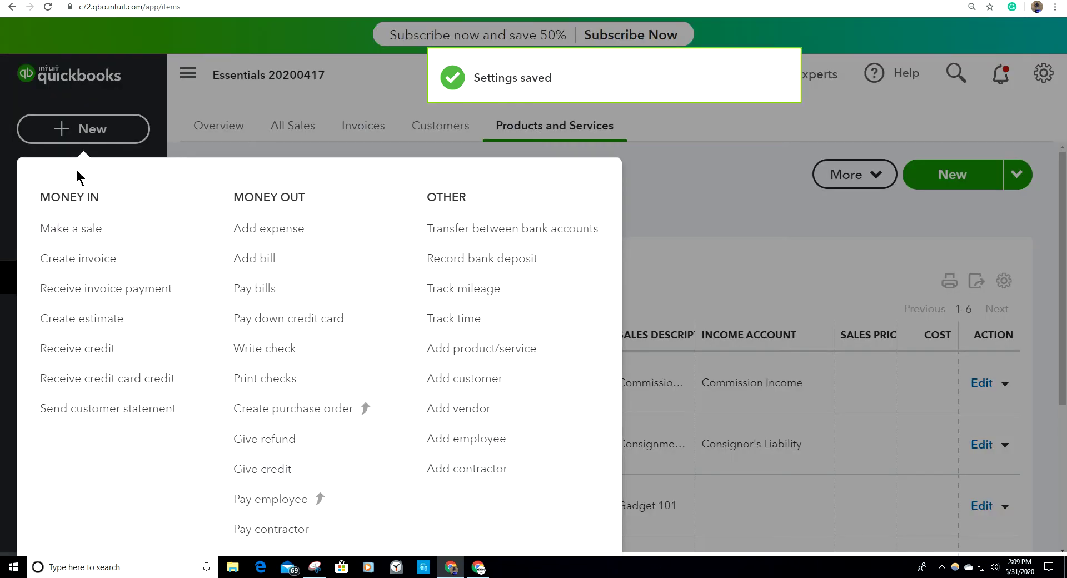
click(65, 227)
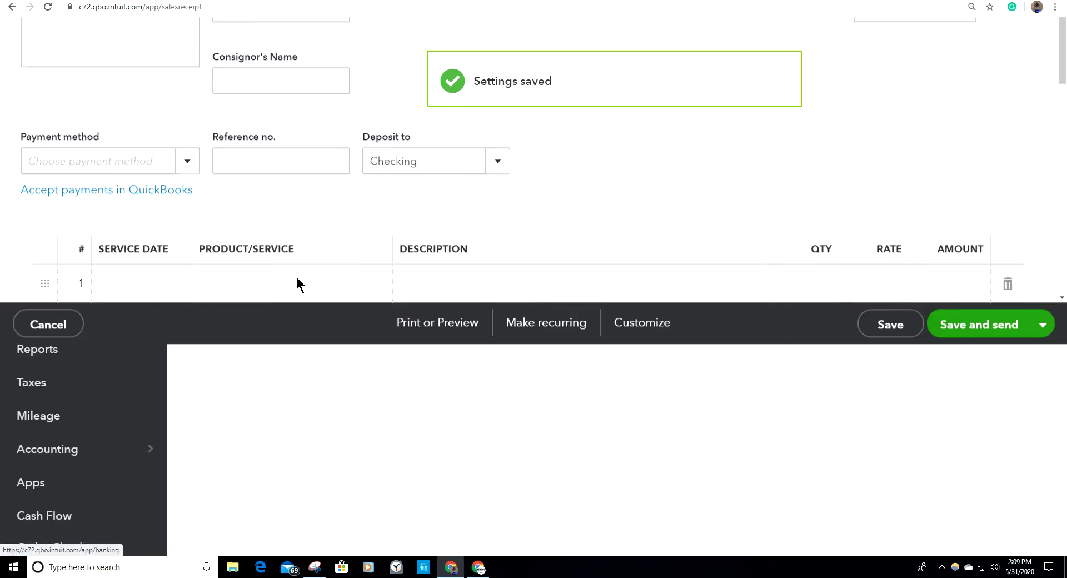
click(21, 37)
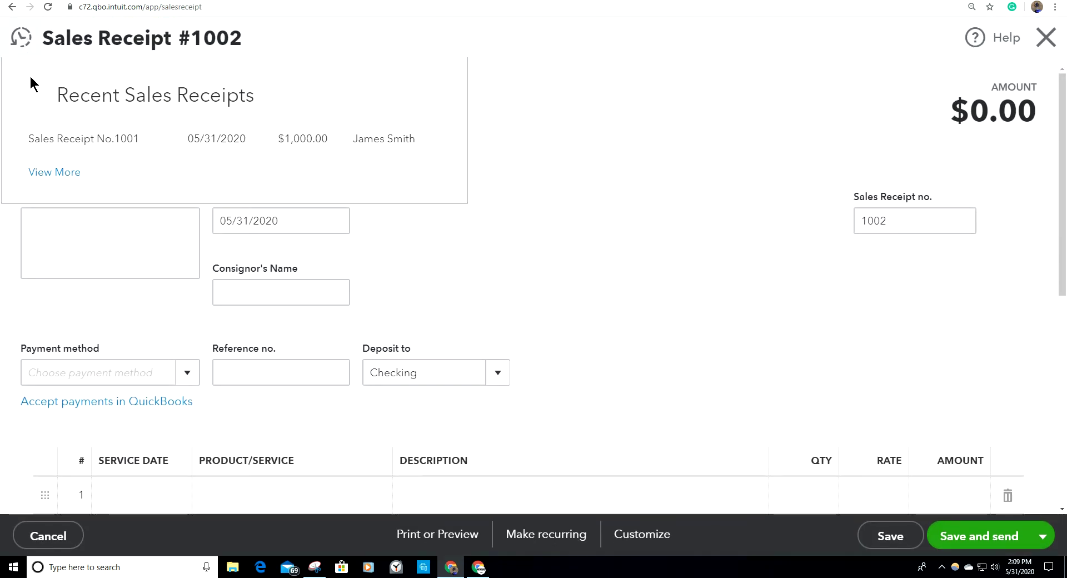
click(39, 144)
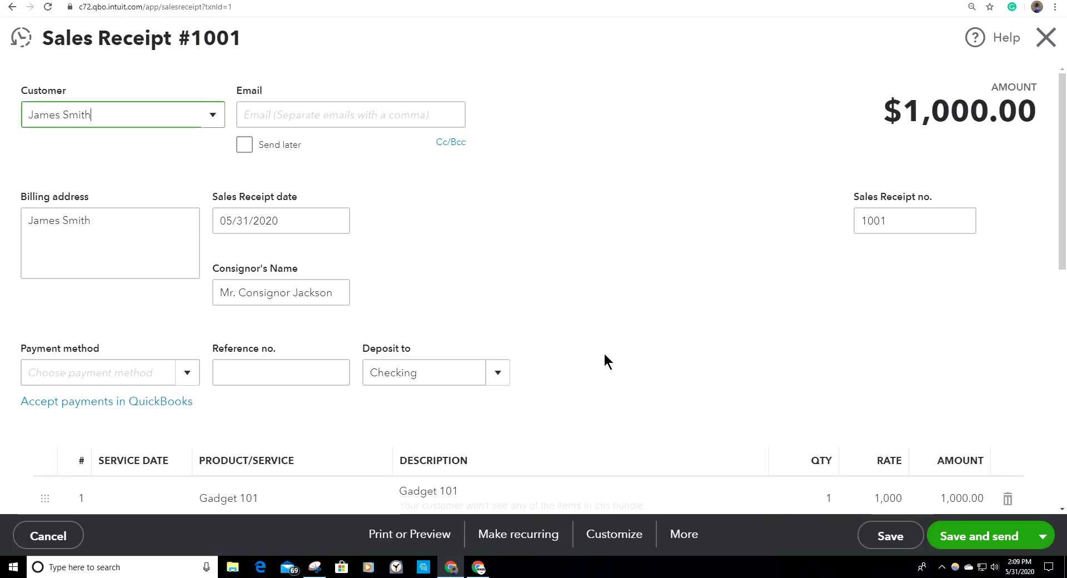
scroll(670, 389, down, 2)
scroll(671, 393, down, 2)
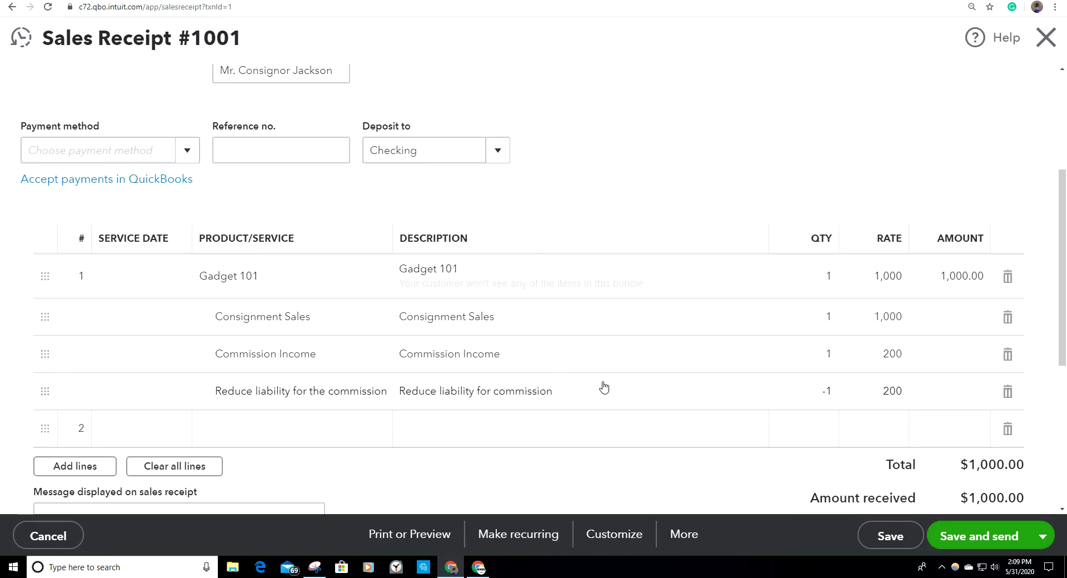
click(130, 279)
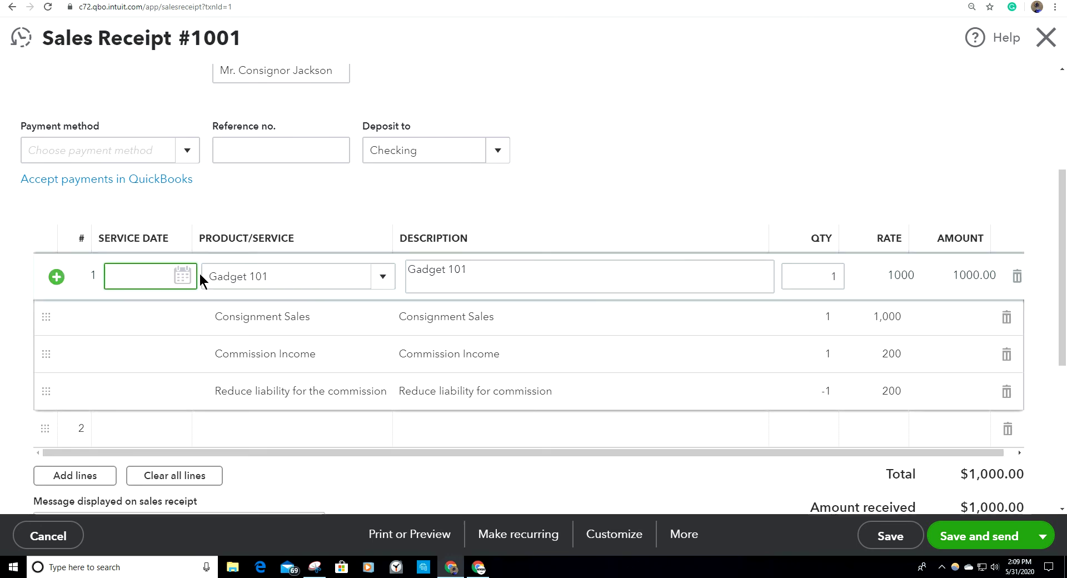
click(335, 173)
click(288, 281)
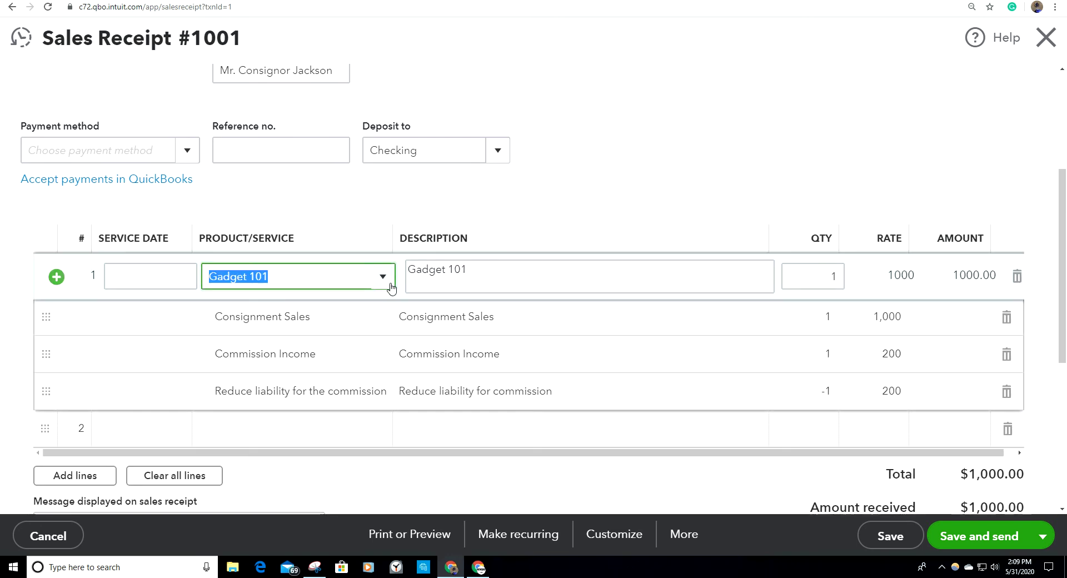
click(384, 278)
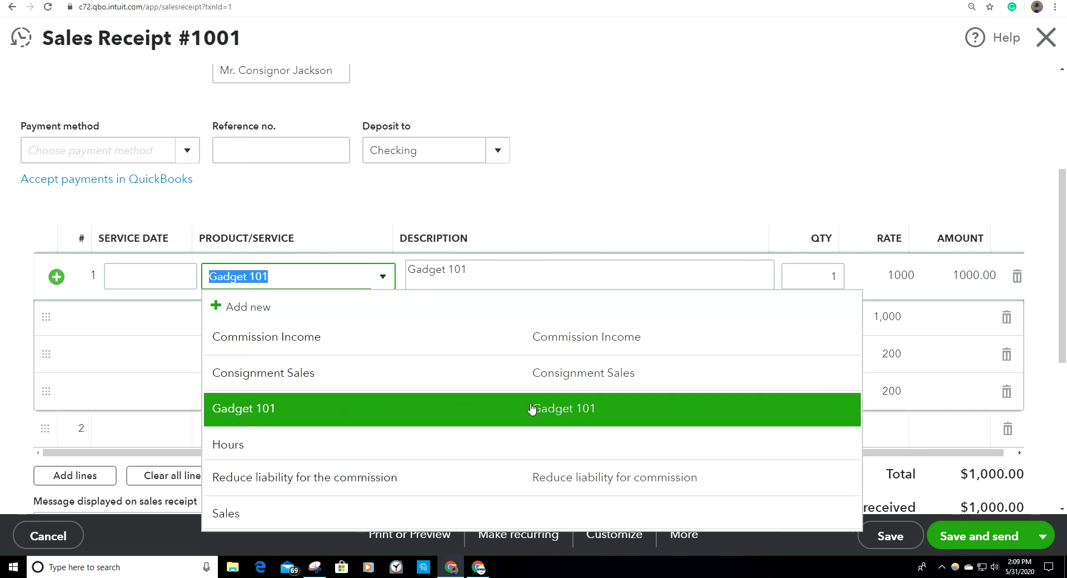
click(619, 167)
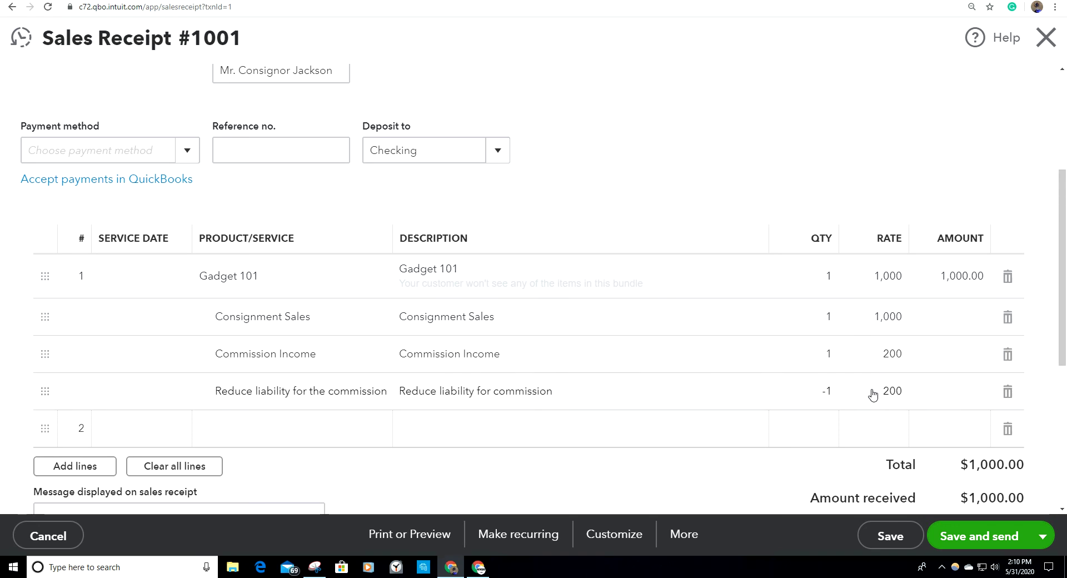
- Try setting the Consignment Sales, Commission Income and Reduce liability for the commission rates to 0, and close the receipt without saving
click(884, 321)
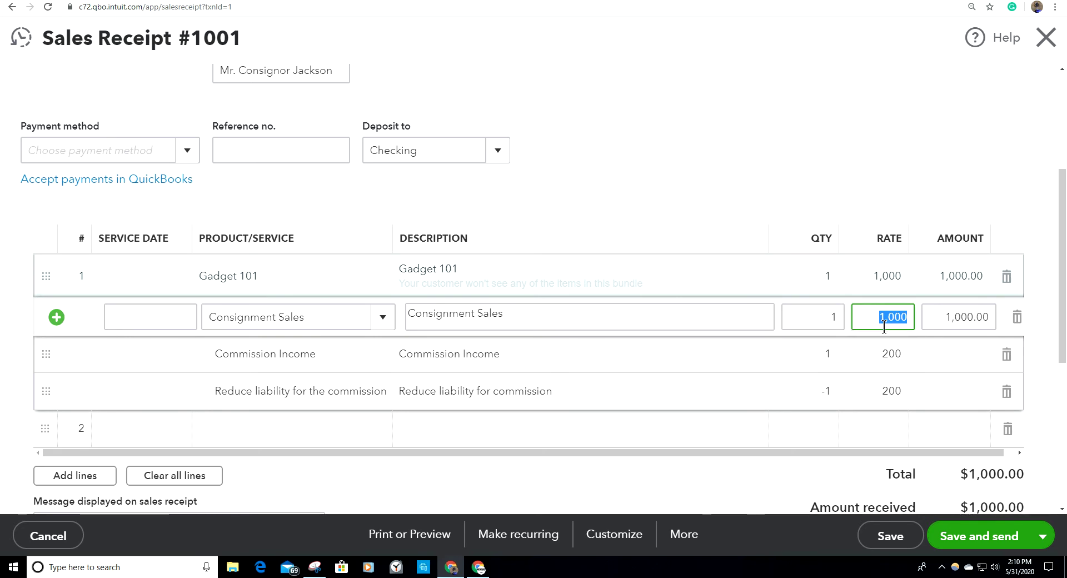
text(0)
click(885, 358)
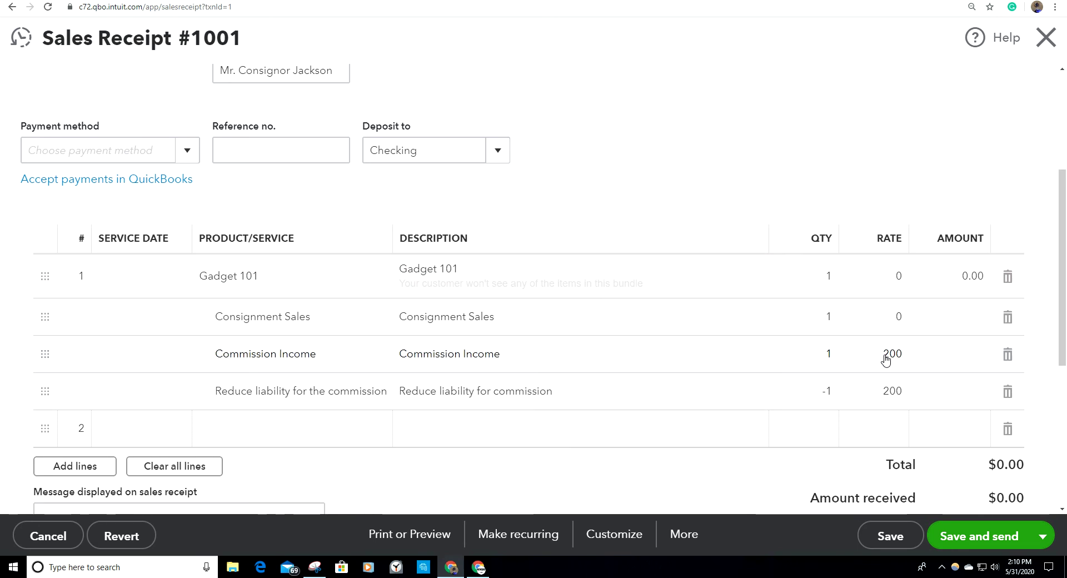
text(0)
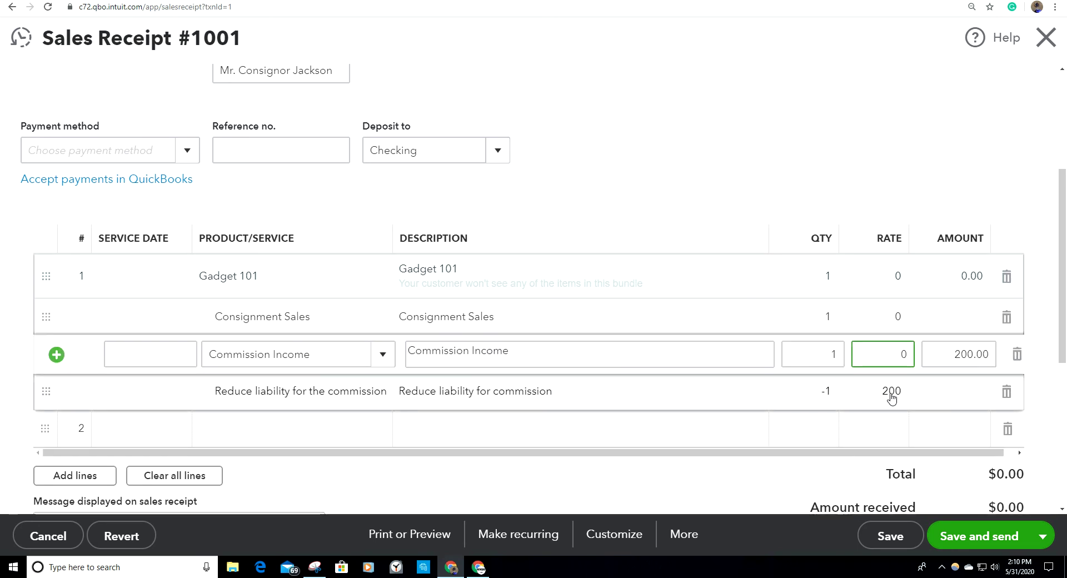
click(892, 396)
text(0)
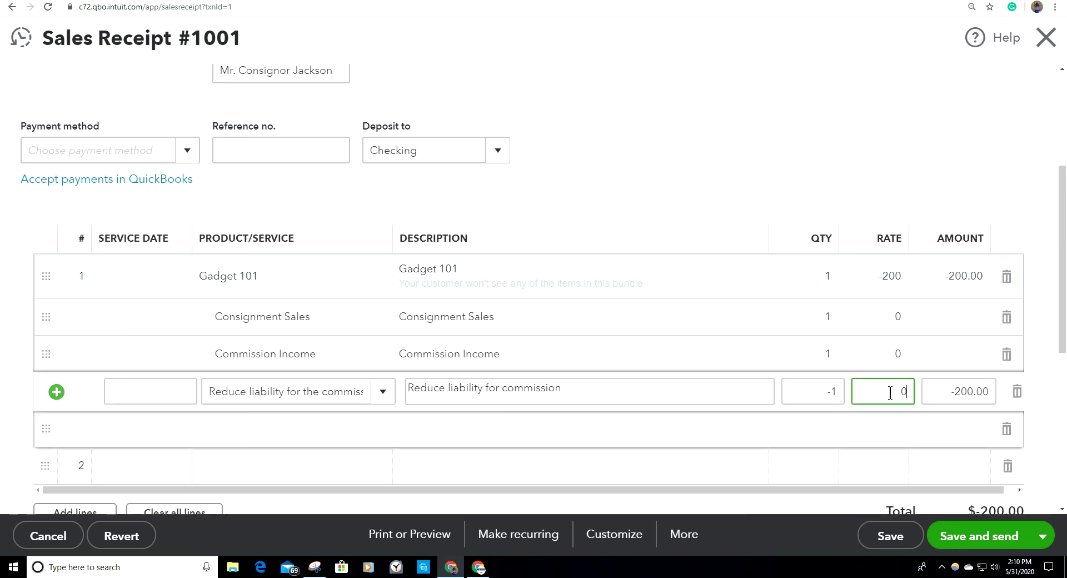
click(786, 137)
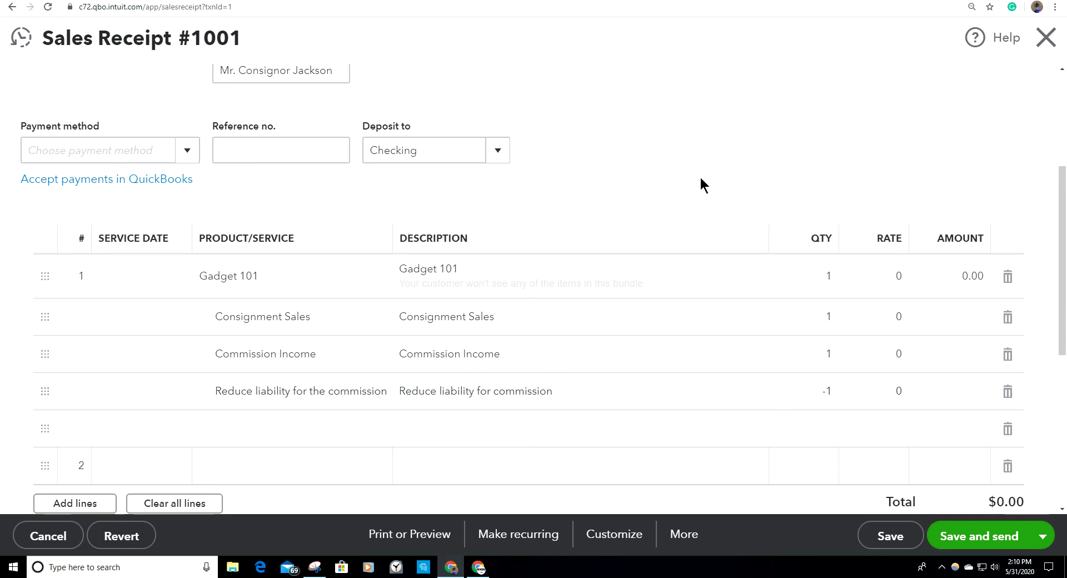
click(1045, 38)
click(631, 311)
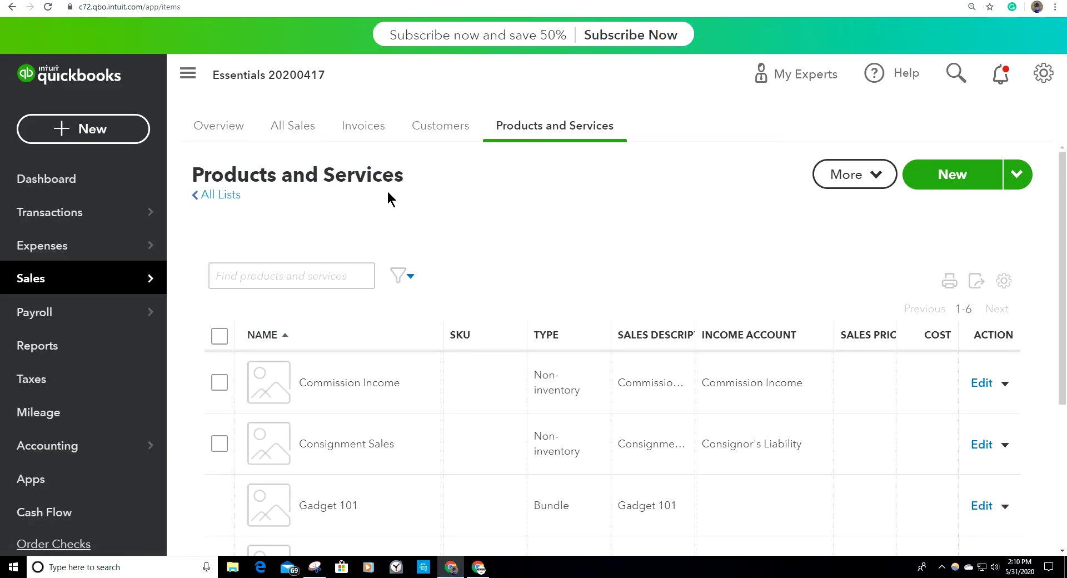
- Start a new sales receipt and select the existing customer
click(91, 127)
click(86, 229)
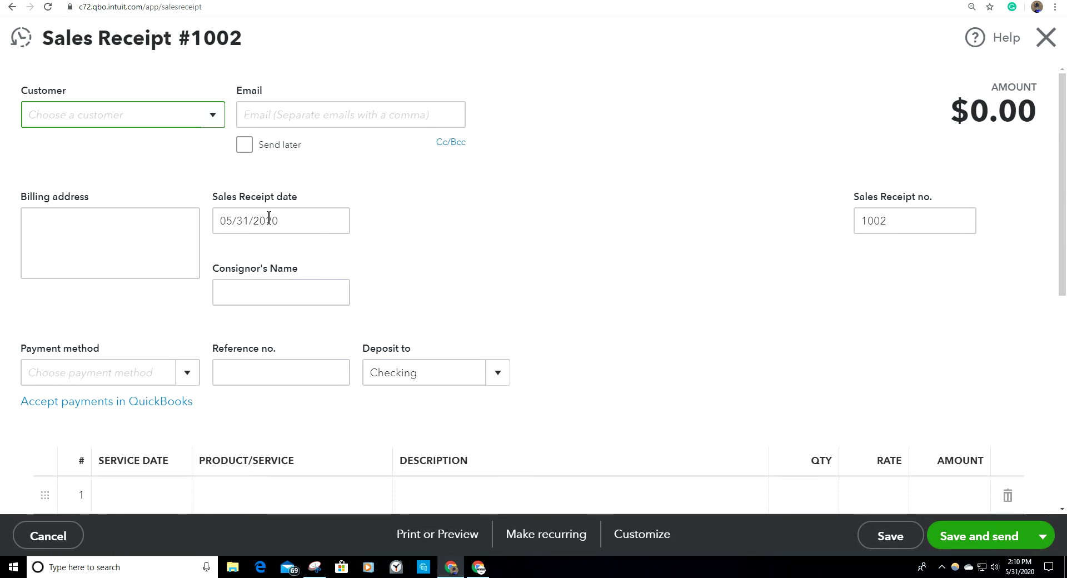
click(214, 117)
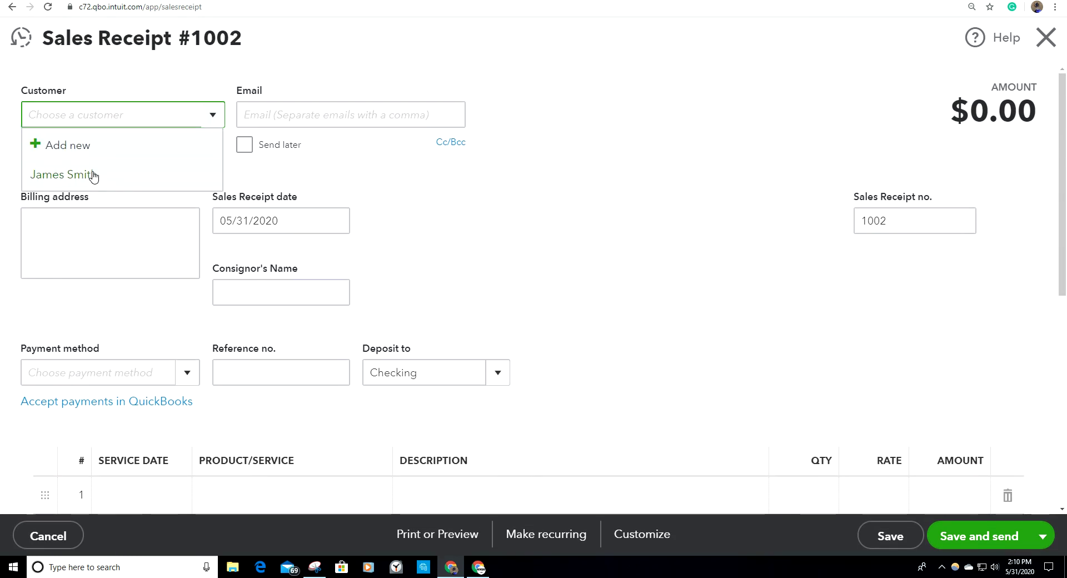
click(74, 175)
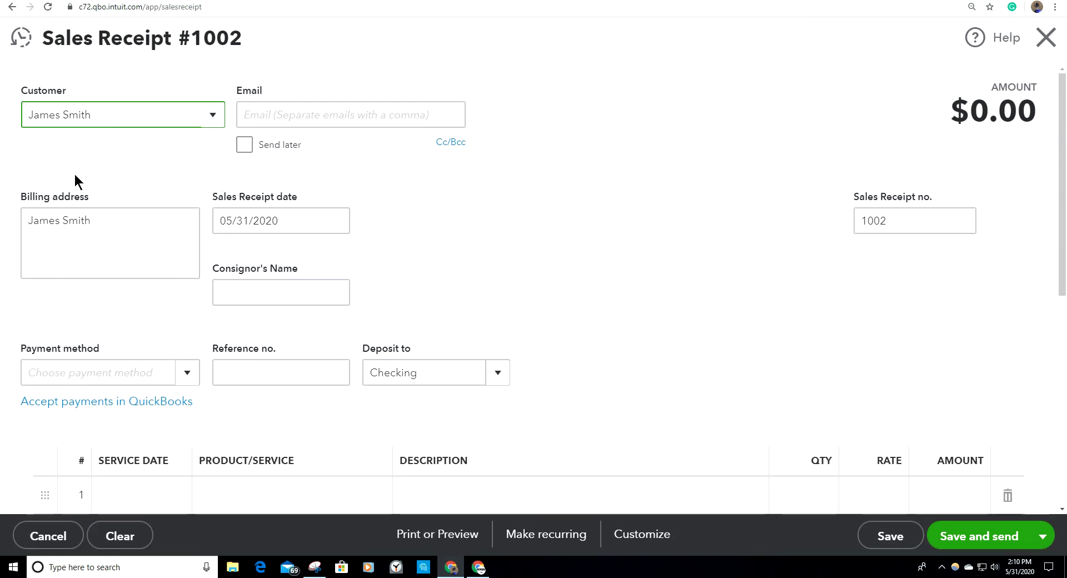
- Fill in the sales receipt's Consignor's Name field with the field label followed by the consignor's surname, correcting typing errors
click(245, 288)
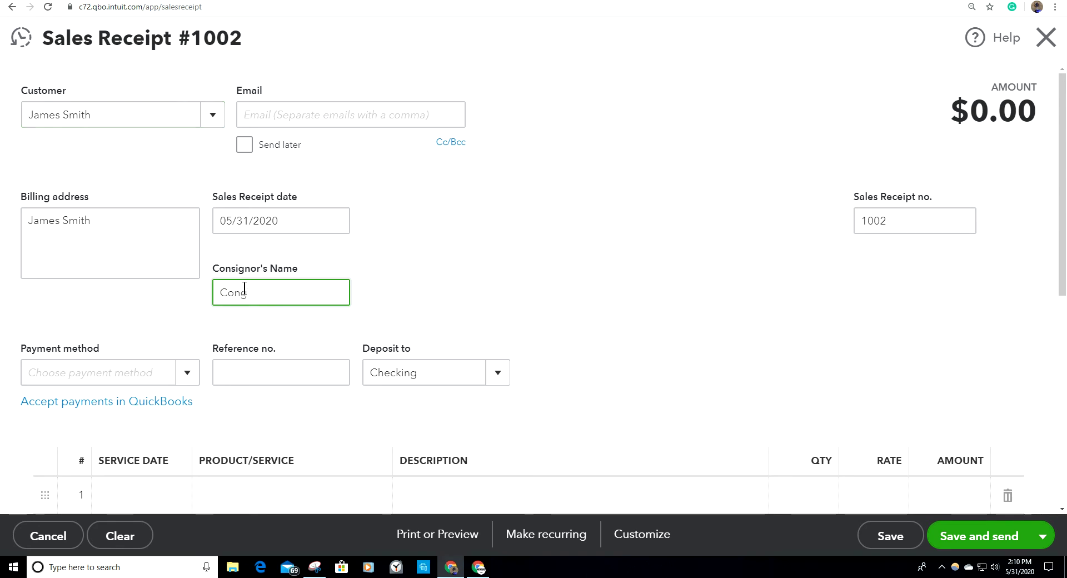
text(Consi)
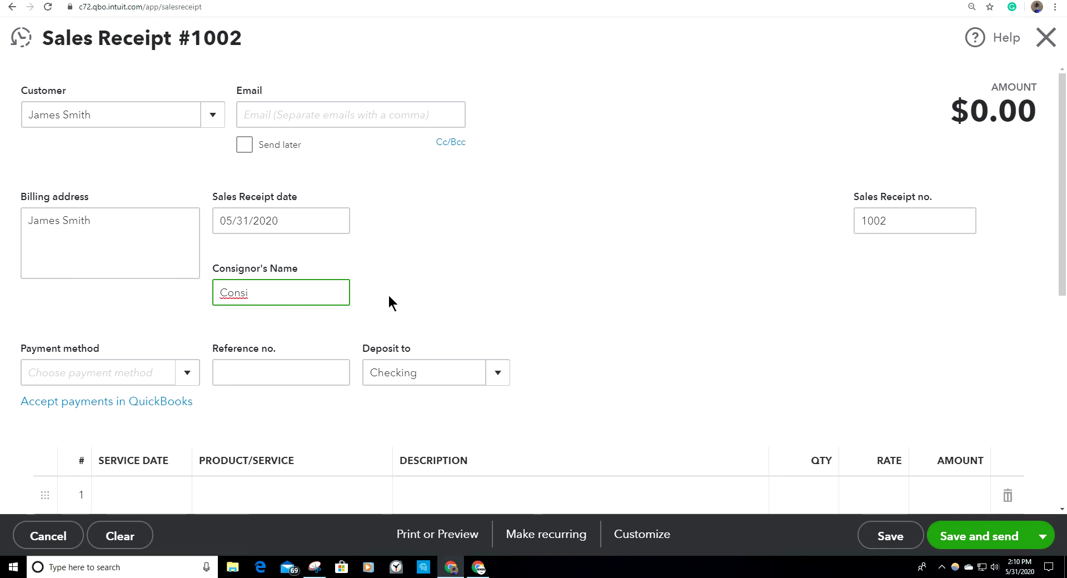
text(gnor)
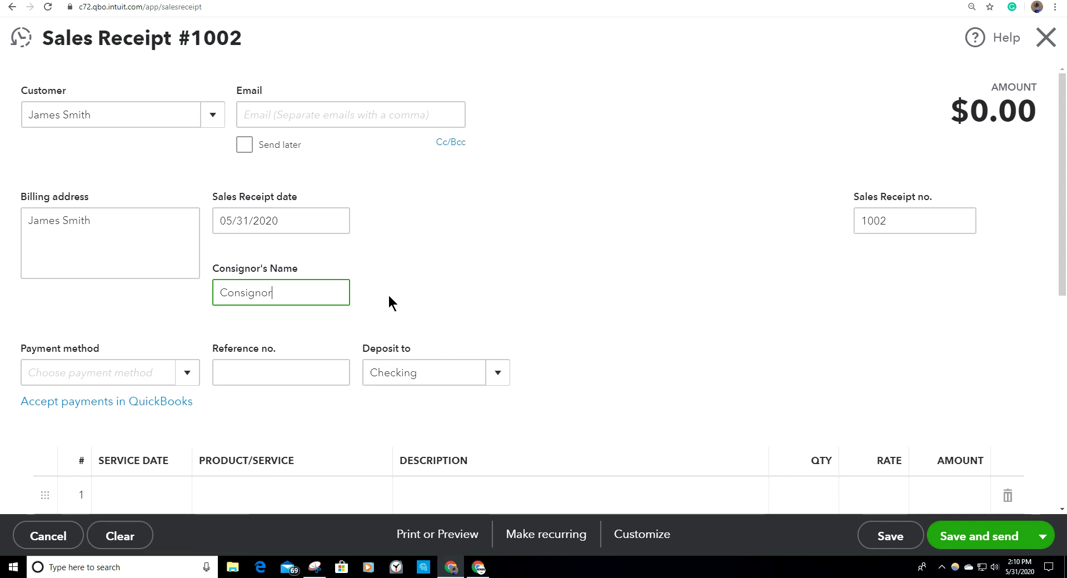
text("s)
key(BackSpace)
key(BackSpace)
text('s Name )
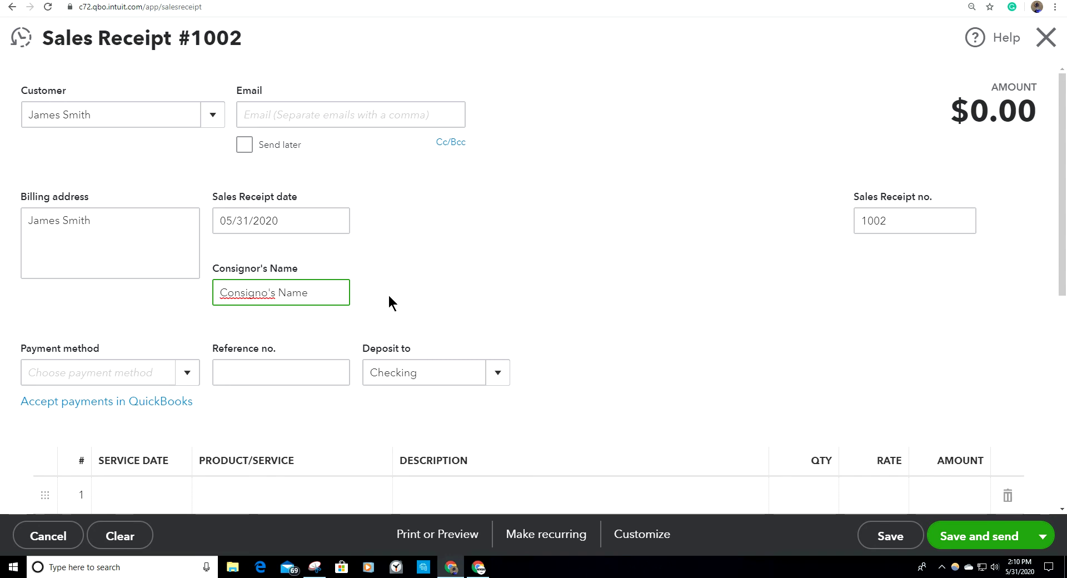
text(jack)
key(BackSpace)
key(BackSpace)
key(BackSpace)
key(BackSpace)
text(Jak)
text(ck)
key(BackSpace)
key(BackSpace)
text(ckson)
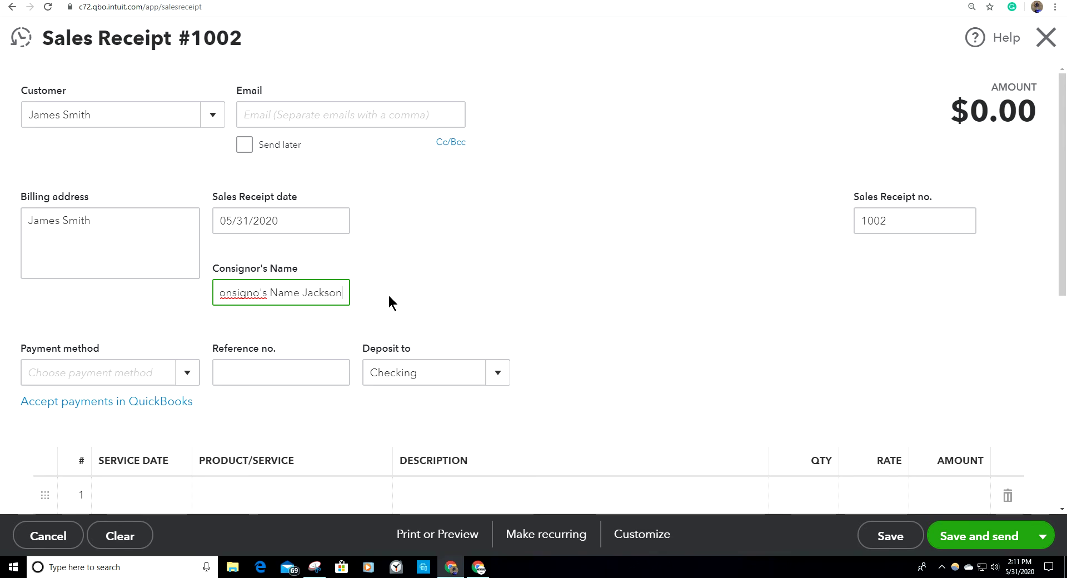
click(399, 295)
scroll(556, 371, down, 1)
click(295, 234)
text(r)
click(393, 262)
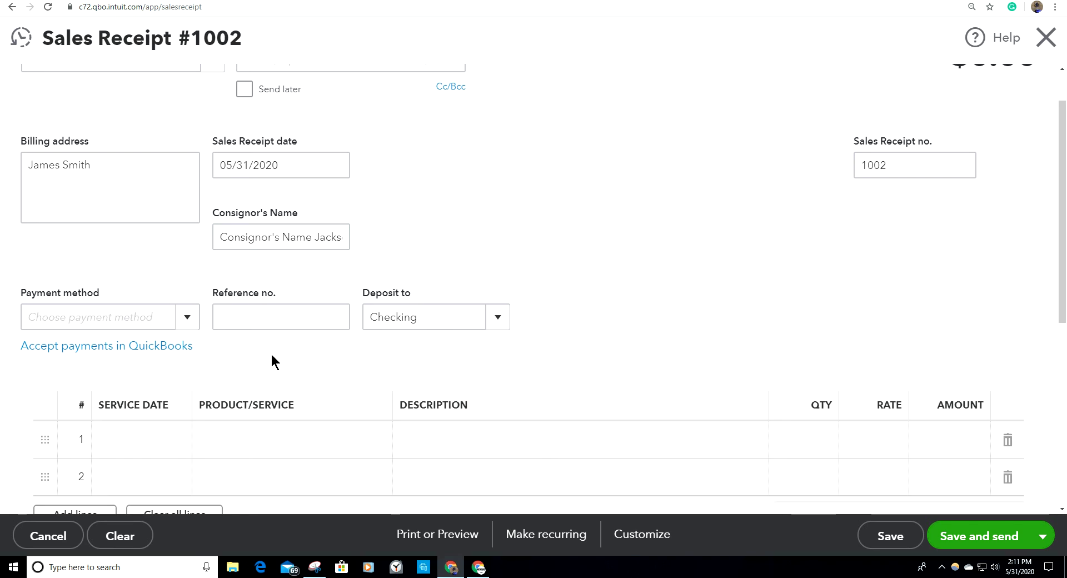
- Add the Gadget 101 bundle to the first product line of the sales receipt
scroll(270, 358, down, 2)
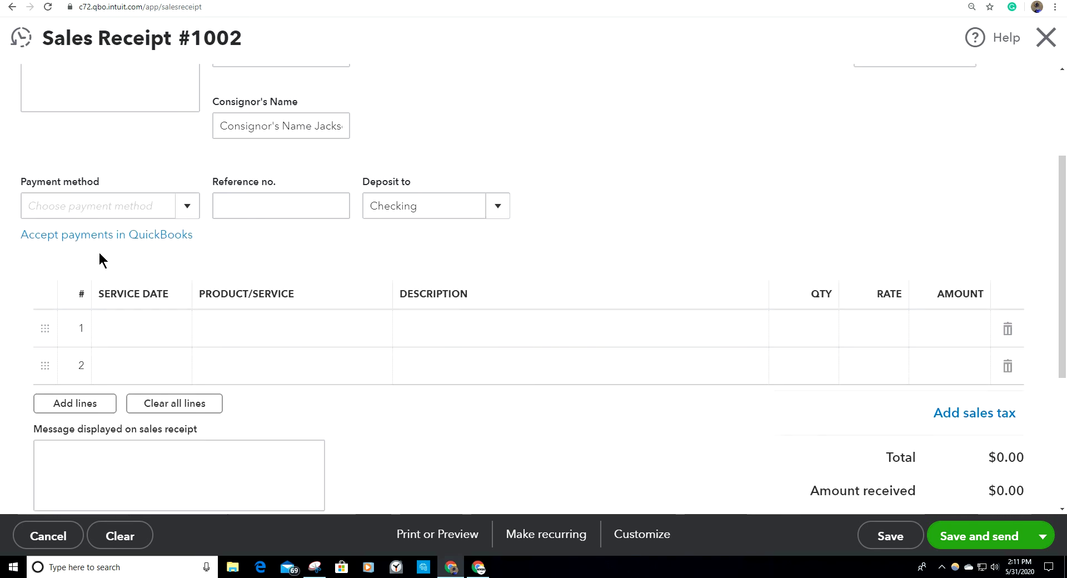
click(256, 331)
text(b)
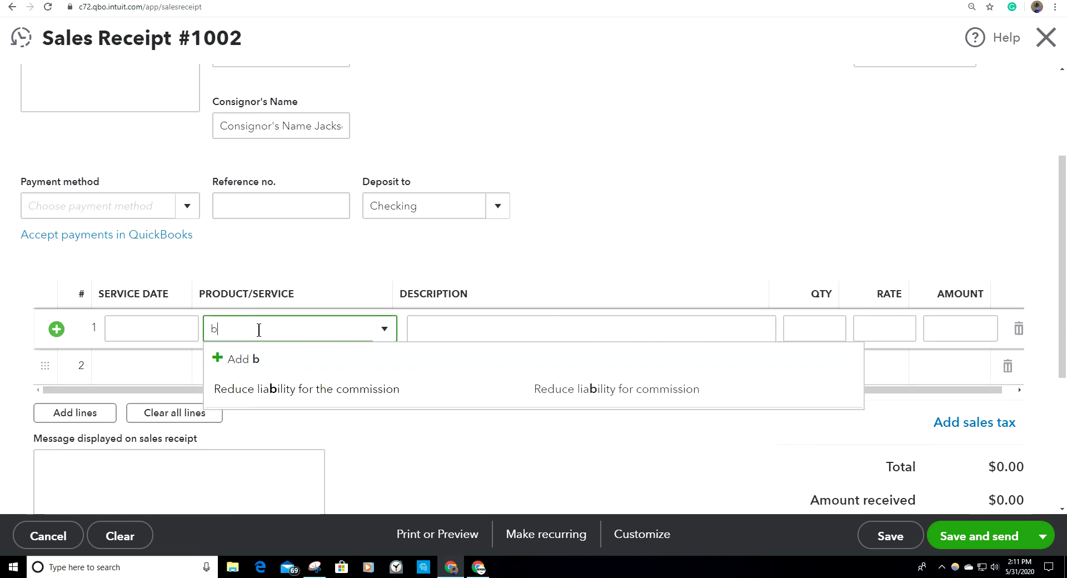
key(BackSpace)
text(get 101)
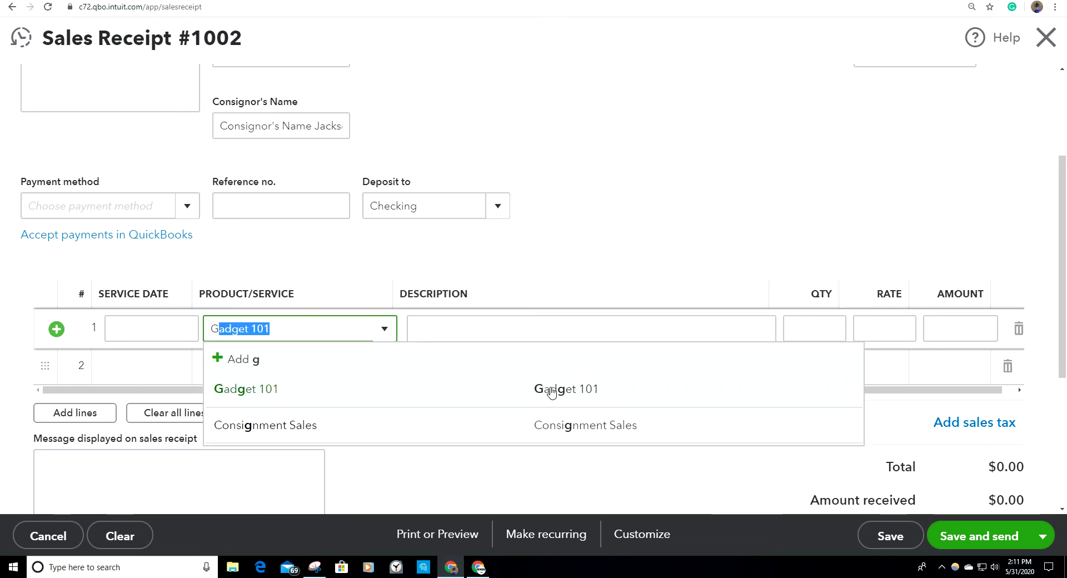
click(290, 391)
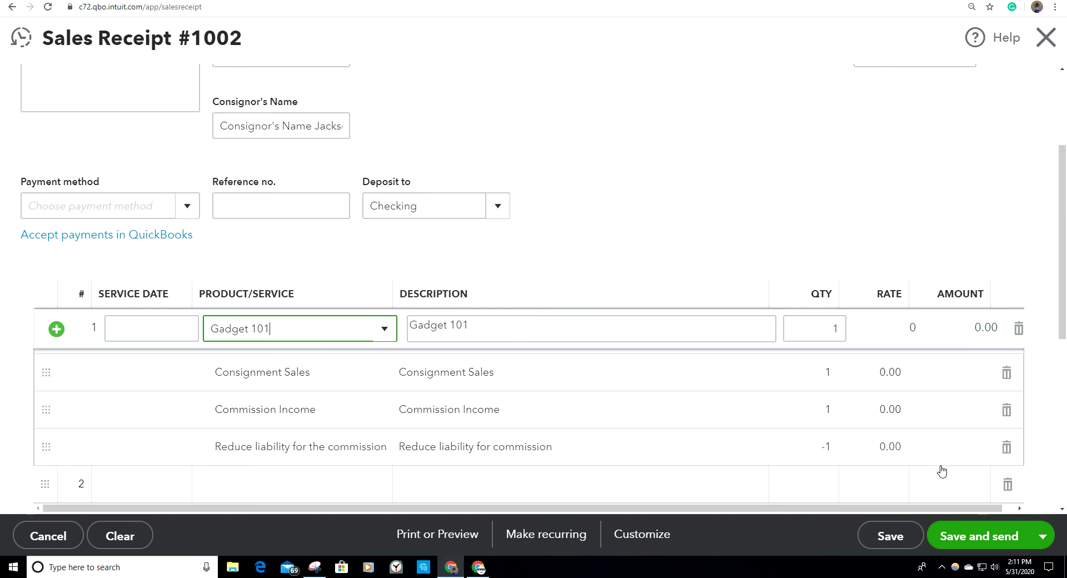
- Set the bundle's Consignment Sales rate to 10,000 and its Commission Income rate to 2,000
scroll(948, 449, down, 2)
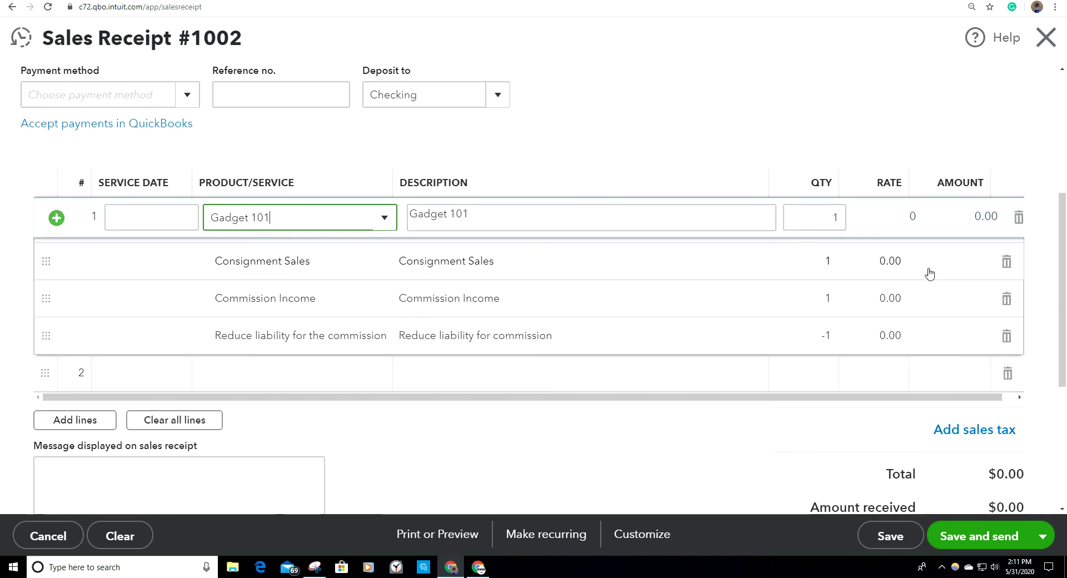
scroll(936, 288, up, 1)
click(883, 317)
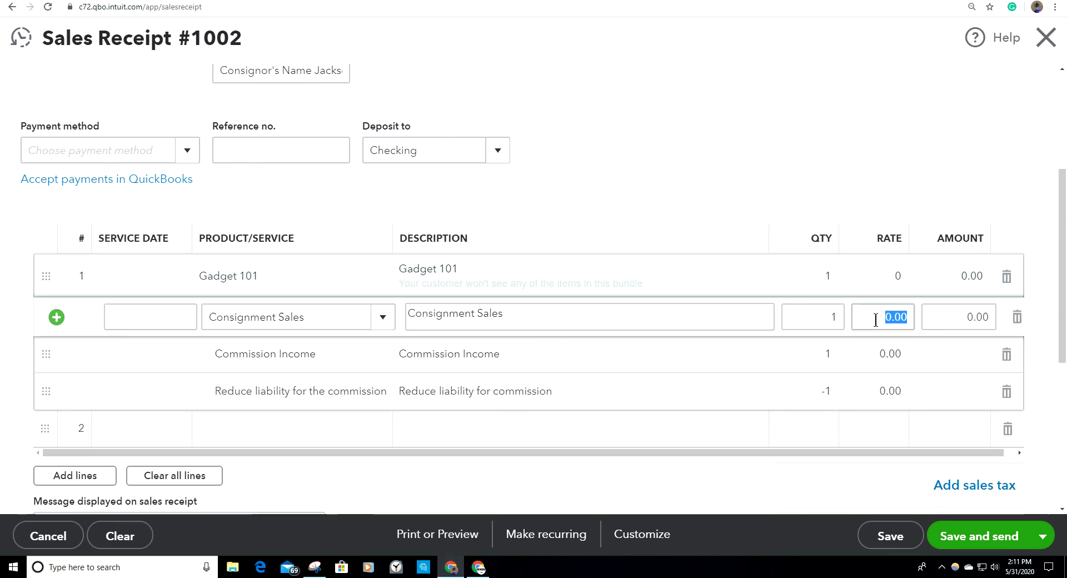
text(10000)
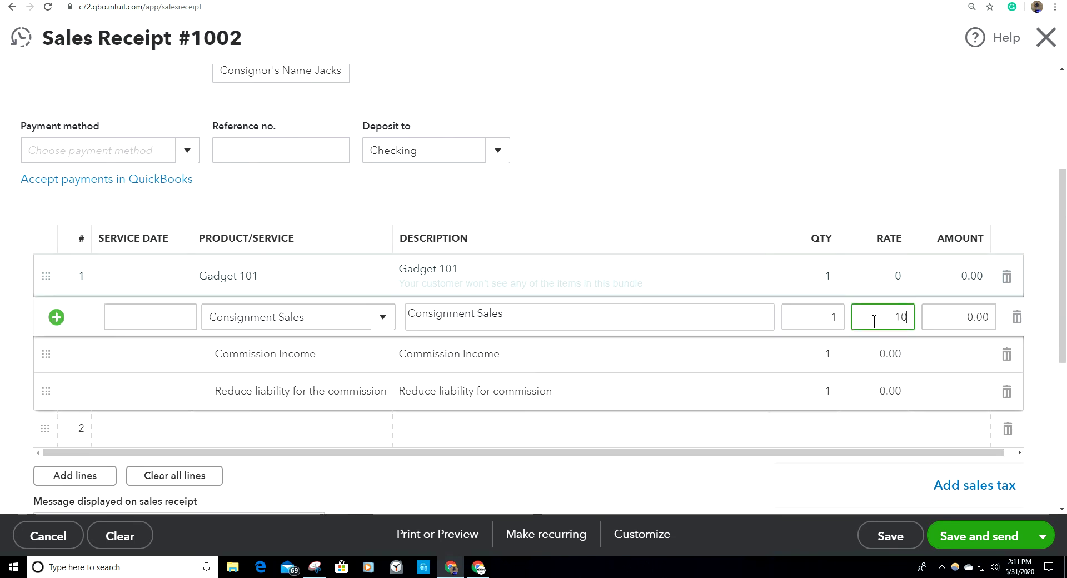
click(730, 86)
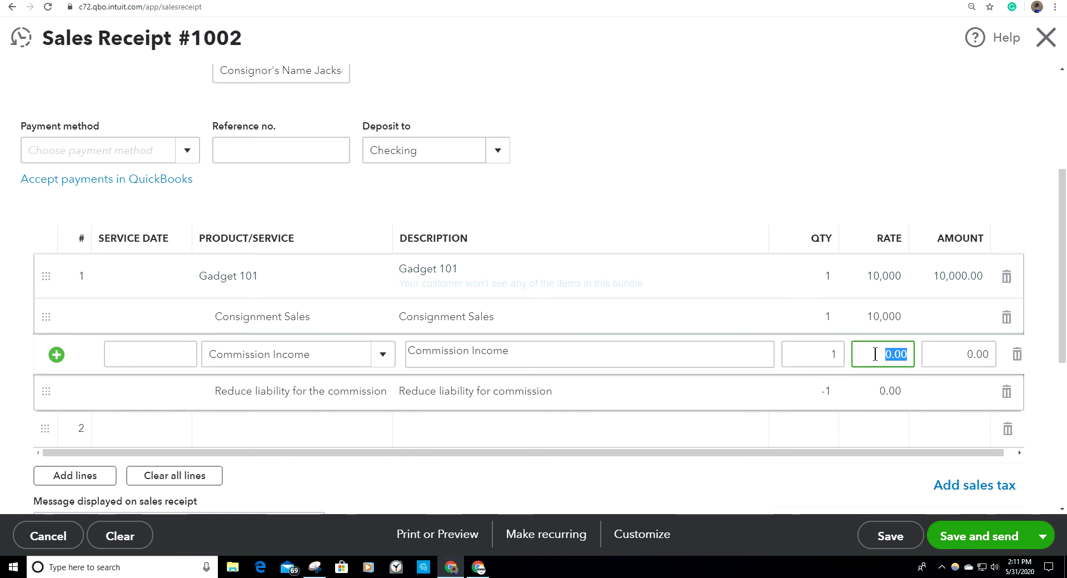
text(2,)
text(000)
click(805, 474)
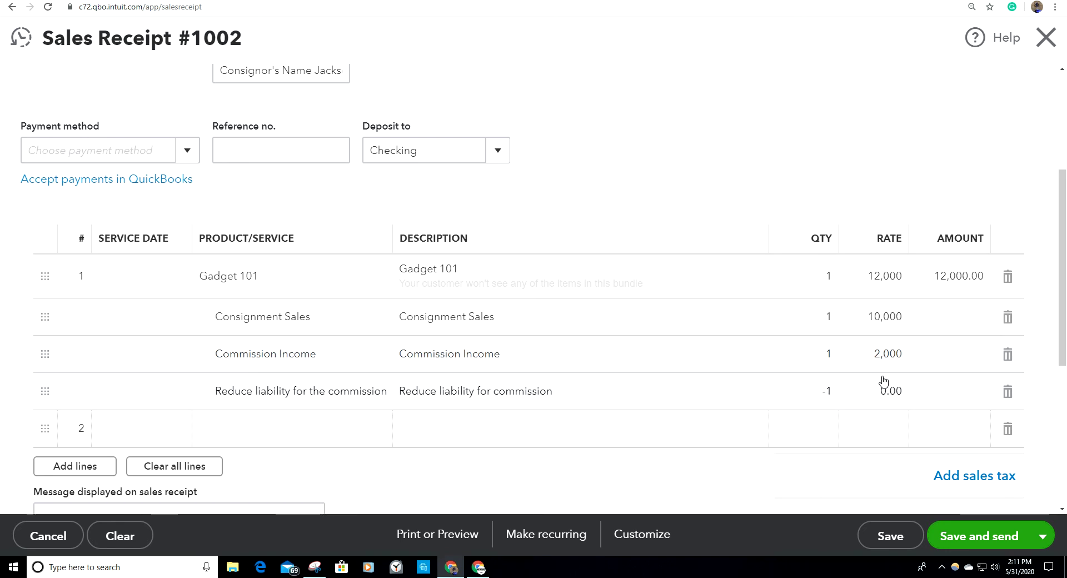
- Set the Reduce liability for the commission rate to 2,000 and save the sales receipt
click(889, 393)
text(2000)
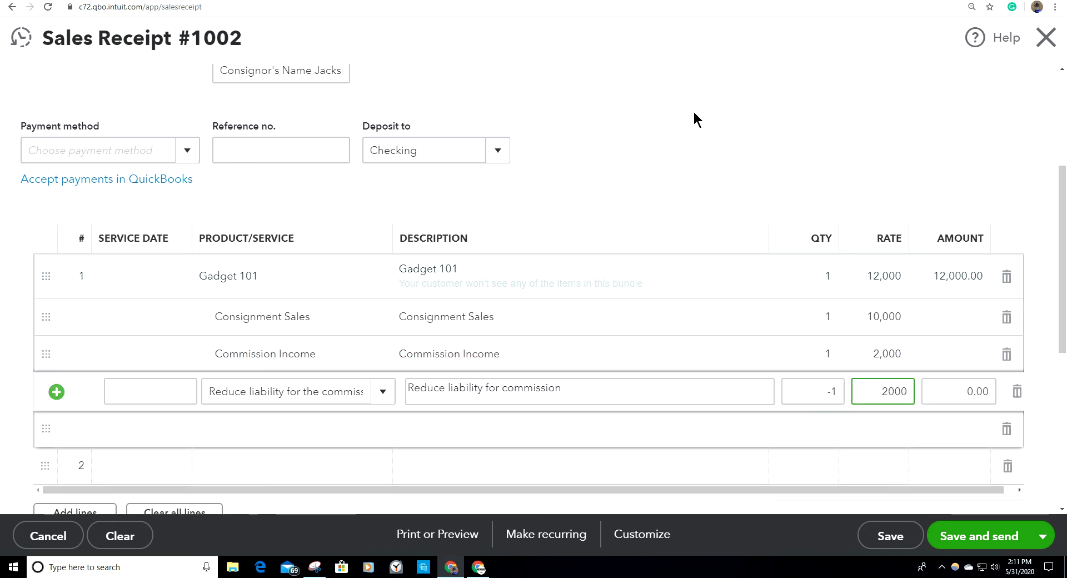
click(694, 113)
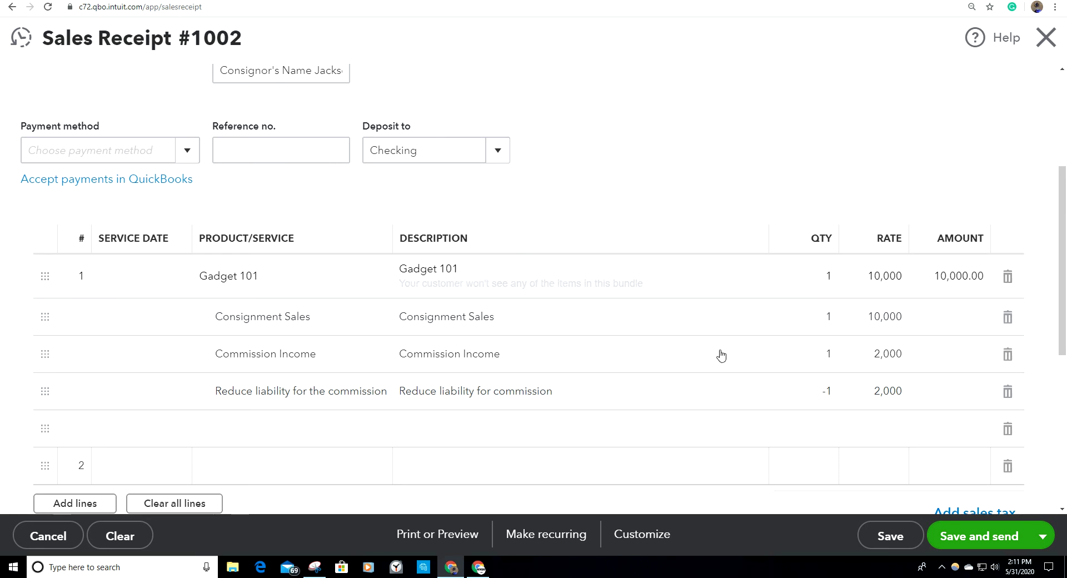
click(889, 544)
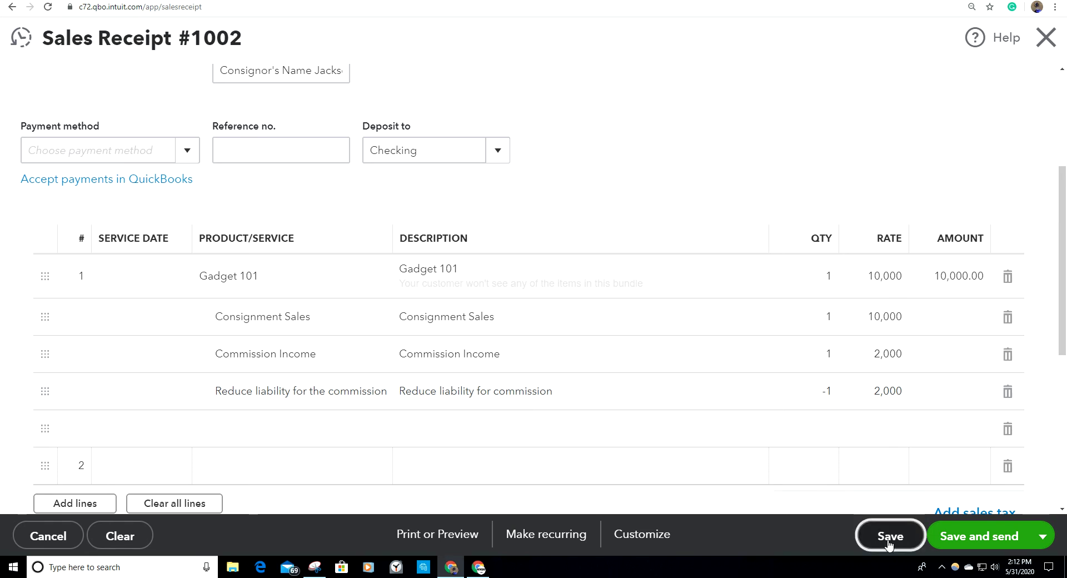
- Open the print preview of Sales Receipt 1002, examine how the bundle line and total print, and close the preview
scroll(723, 439, down, 3)
click(429, 533)
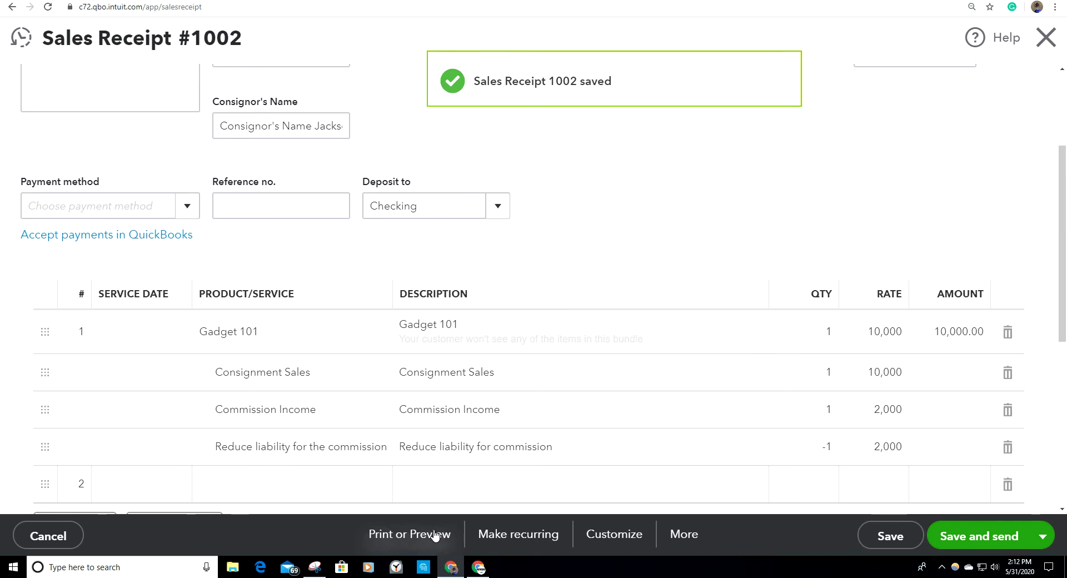
click(422, 453)
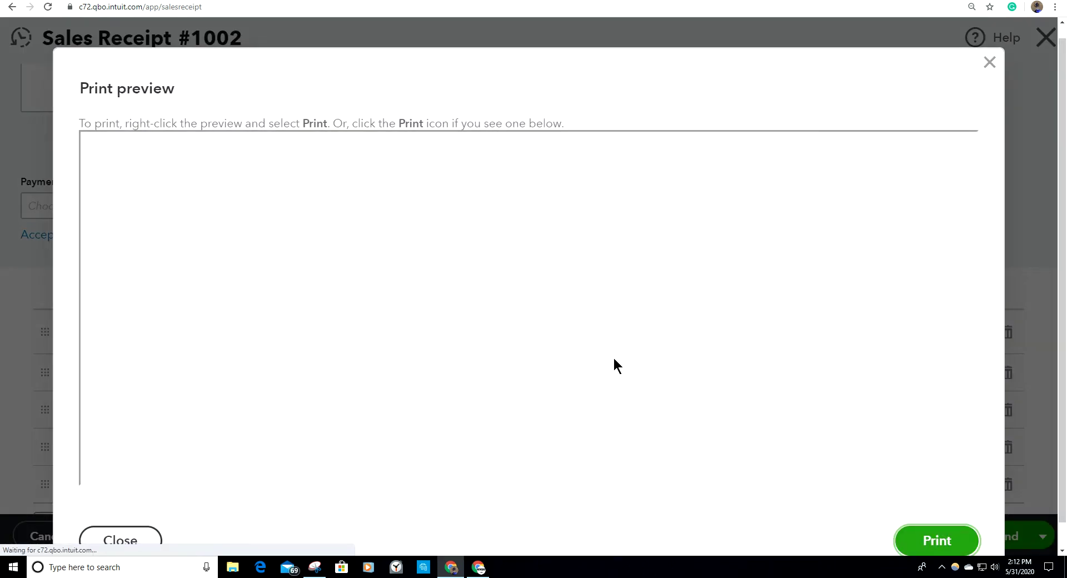
scroll(483, 327, down, 1)
scroll(431, 323, up, 2)
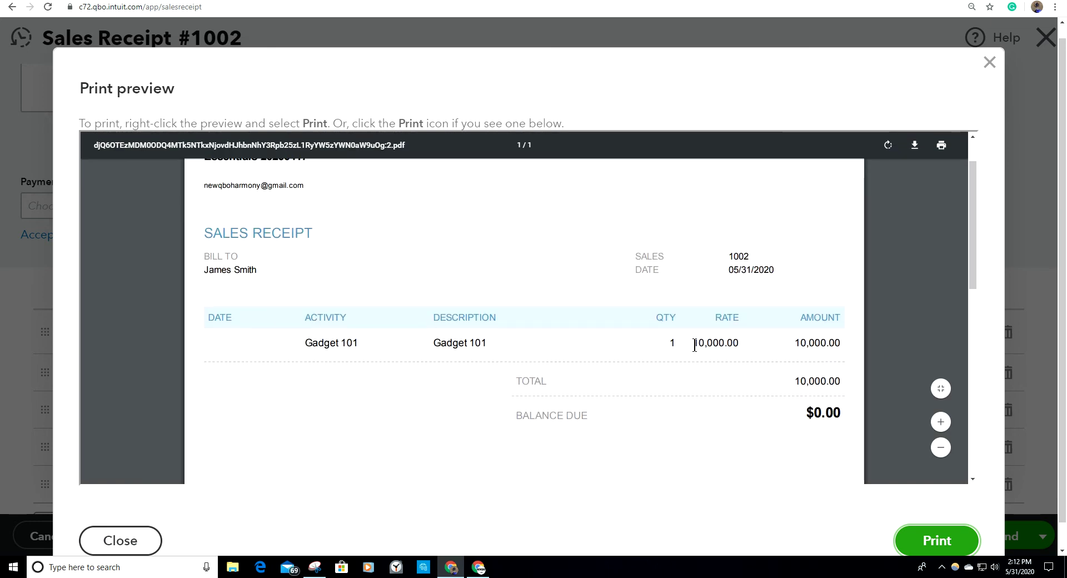
scroll(636, 340, up, 1)
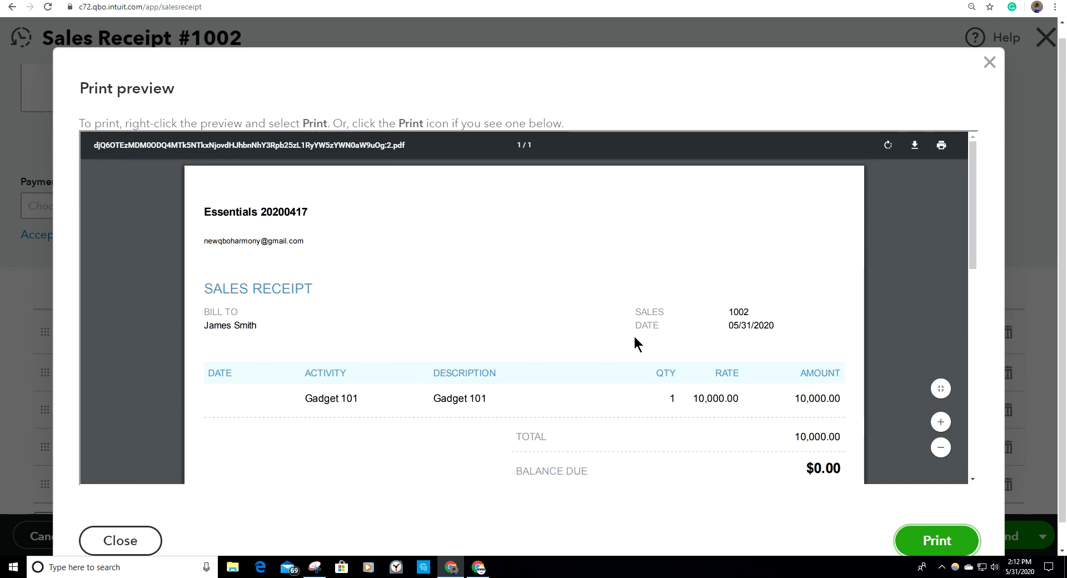
scroll(637, 355, down, 2)
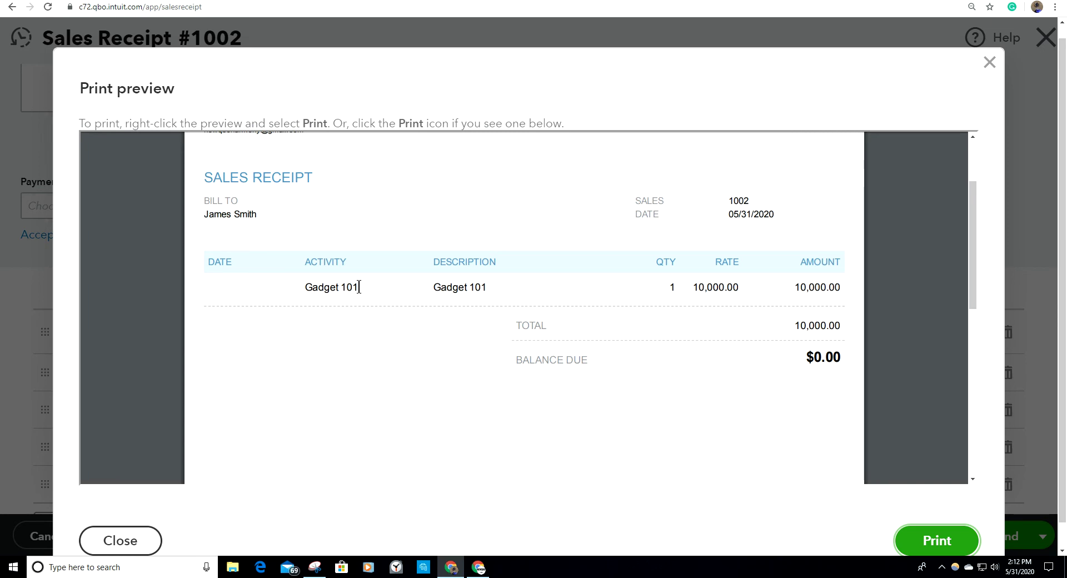
click(151, 539)
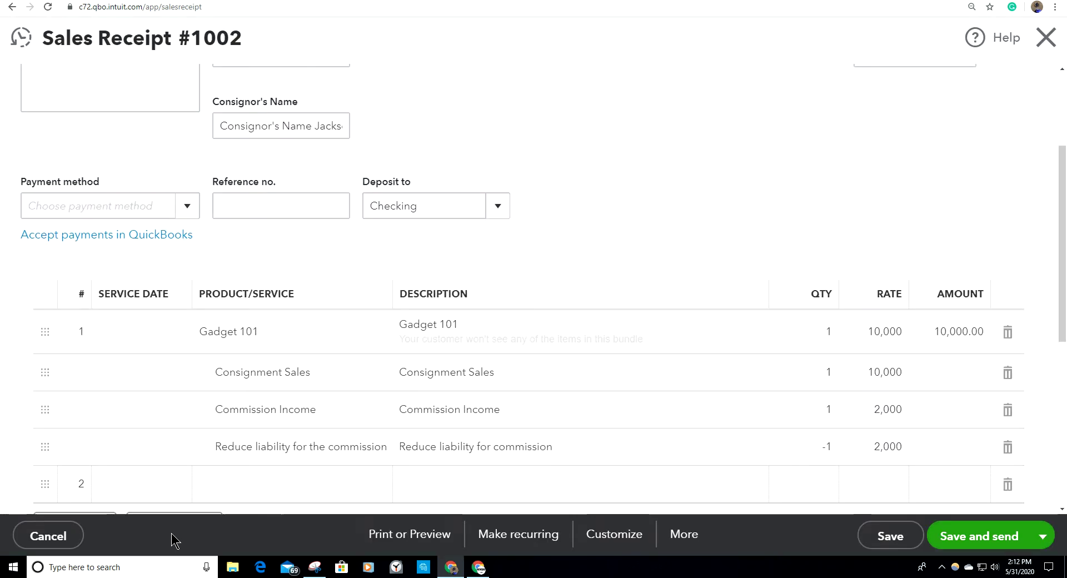
- Open the transaction journal for Sales Receipt 1002 to examine its debits and credits
click(682, 535)
click(671, 453)
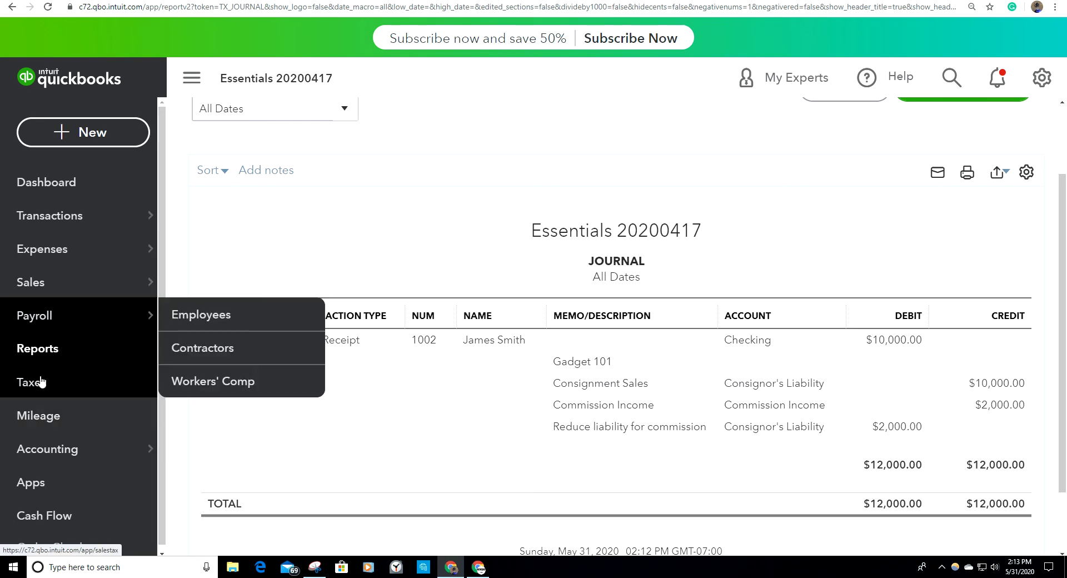
- Run the account report for Consignor's Liability from the chart of accounts and examine its transactions, amounts and balances
mouse_move(41, 448)
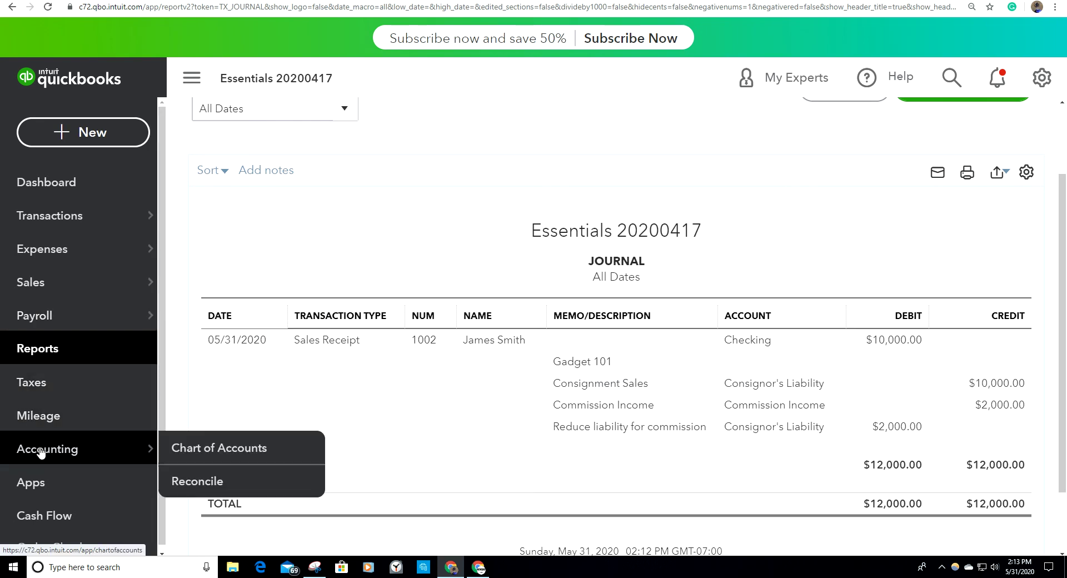
click(207, 448)
scroll(879, 506, down, 3)
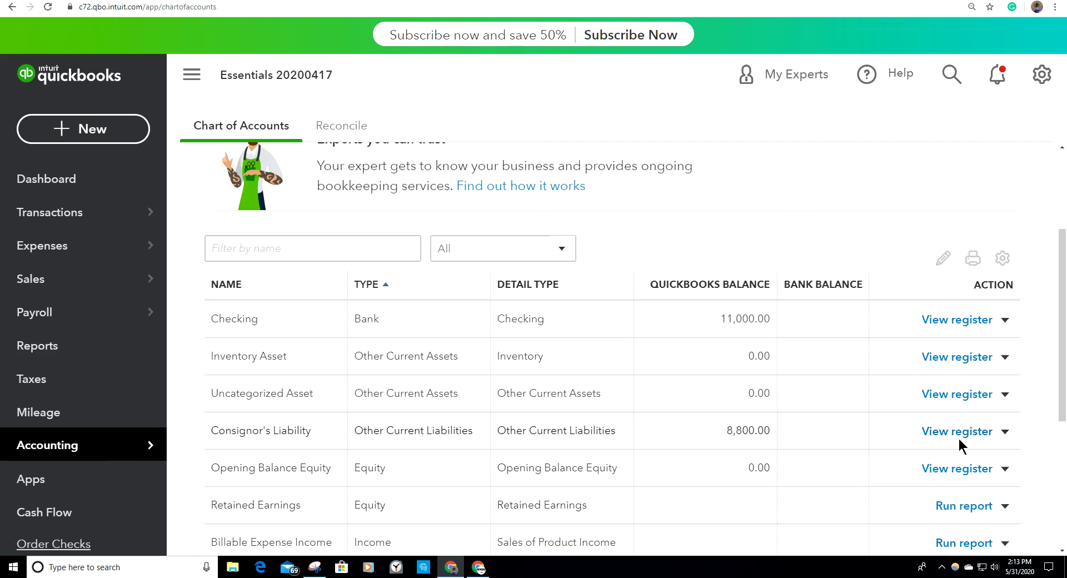
click(1005, 432)
click(916, 512)
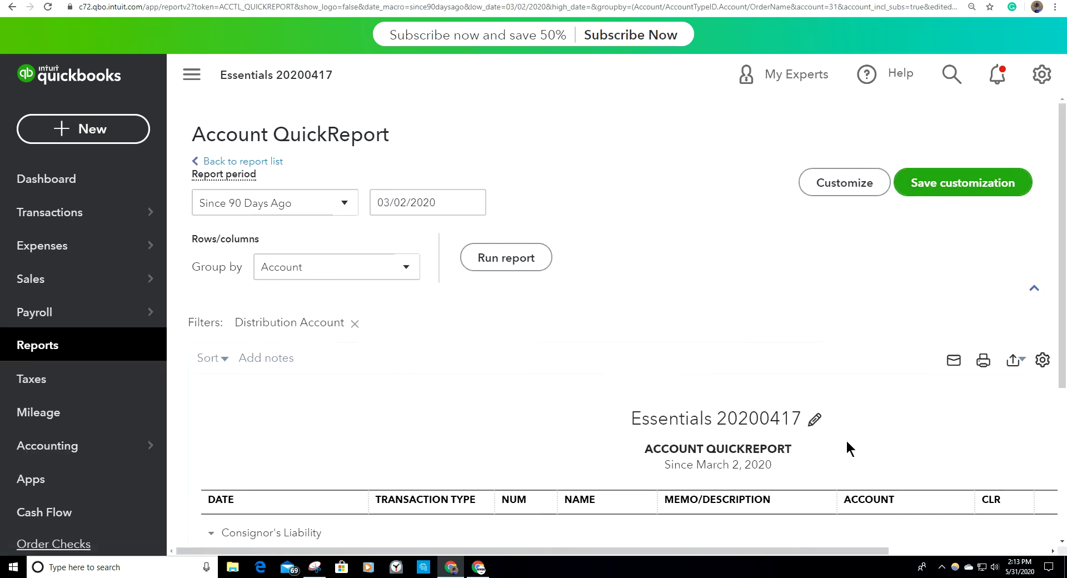
drag(811, 553, 1011, 552)
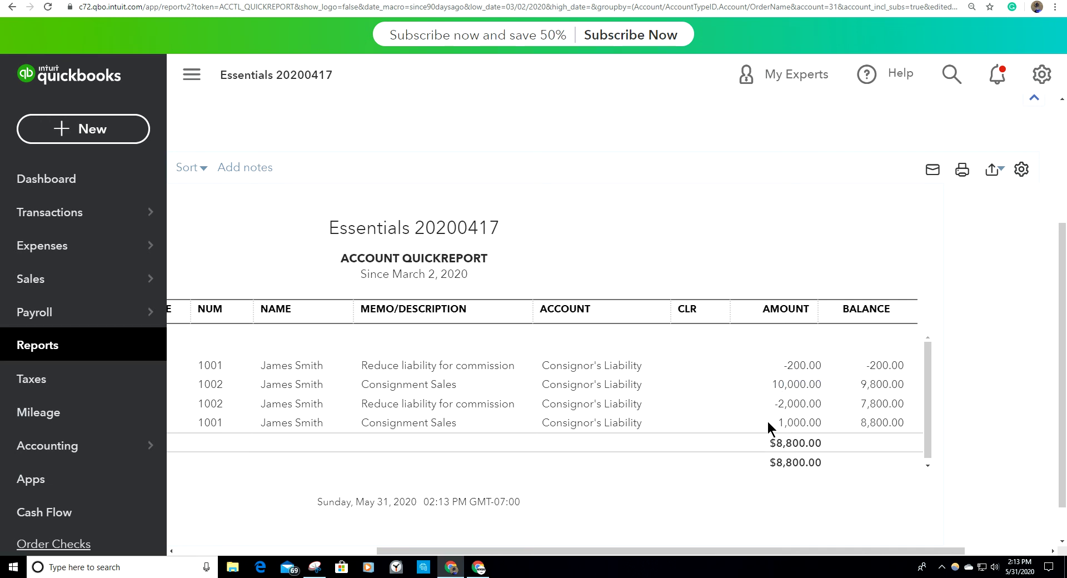
click(258, 550)
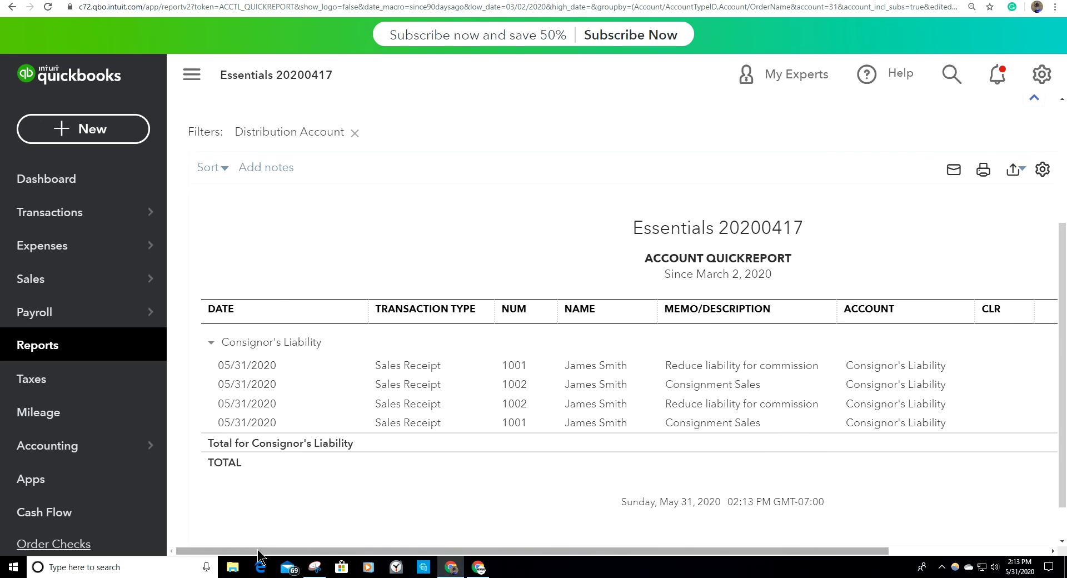
- Open Sales Receipt 1001 from the report, change its date to 05/20/2020, then save and close it
click(250, 424)
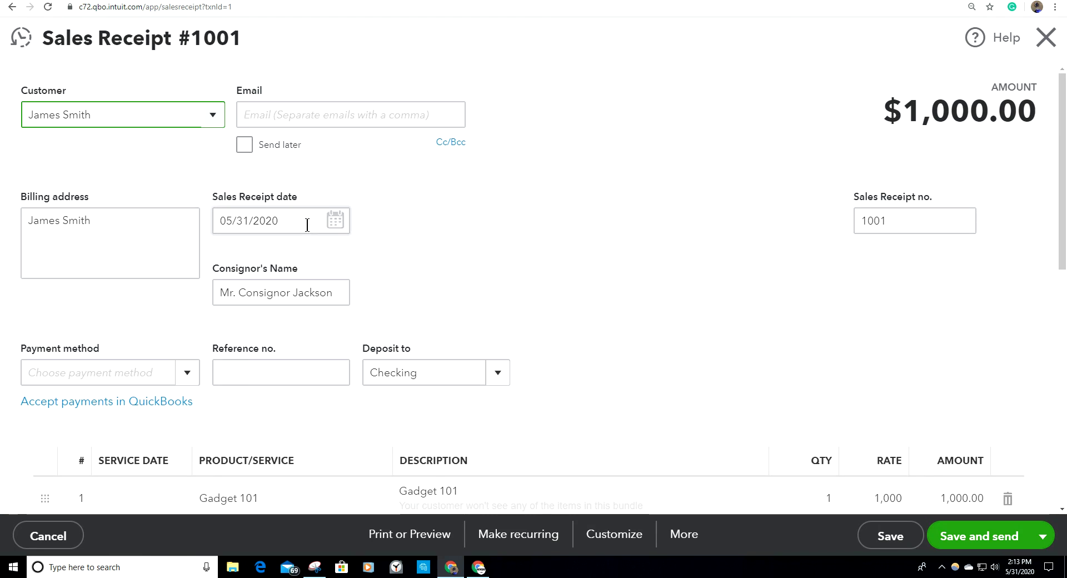
click(336, 222)
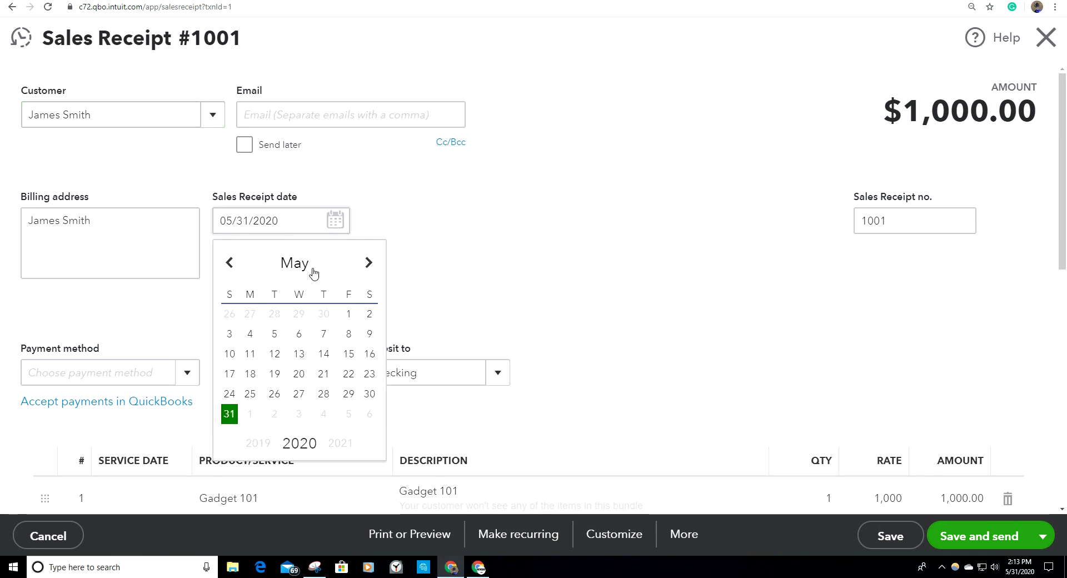
click(299, 374)
click(1034, 543)
click(948, 505)
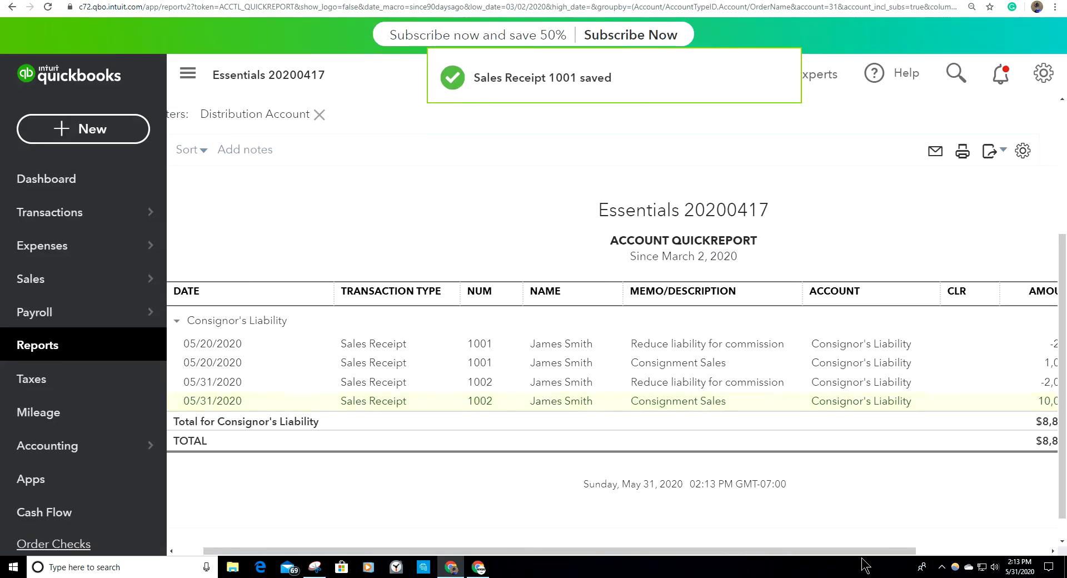
- Check the amounts and running balances in the refreshed Consignor's Liability report and return to the dashboard
drag(862, 550, 991, 550)
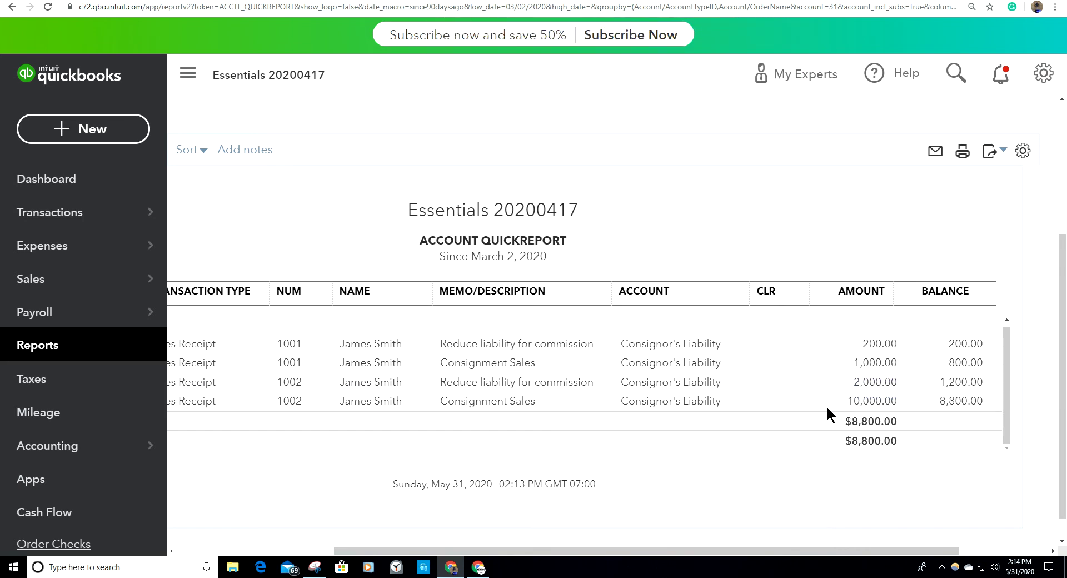
click(276, 550)
click(50, 189)
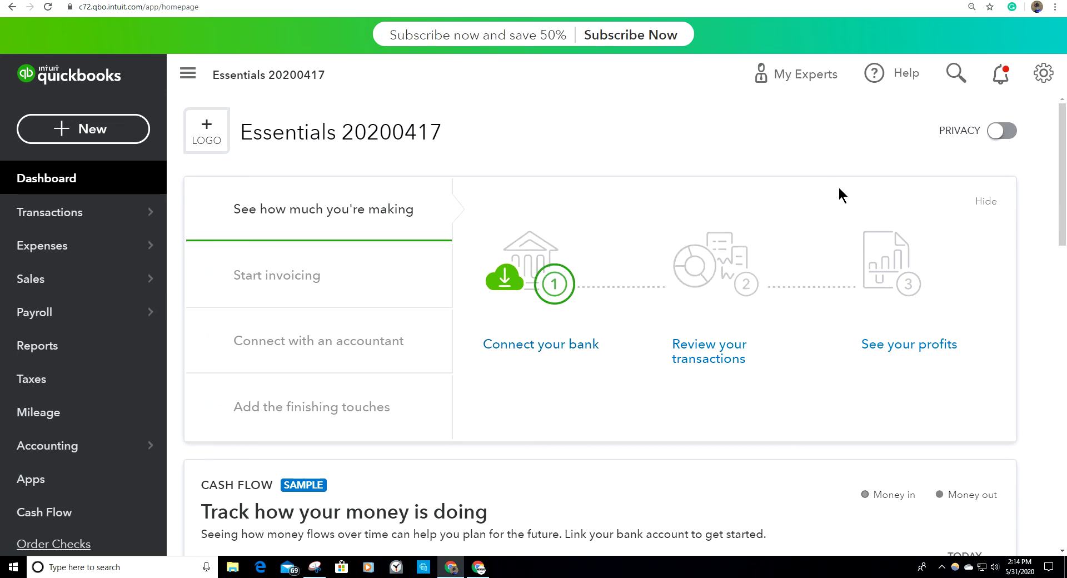
- Switch from the current company to the Advanced 20200518 company
click(1043, 73)
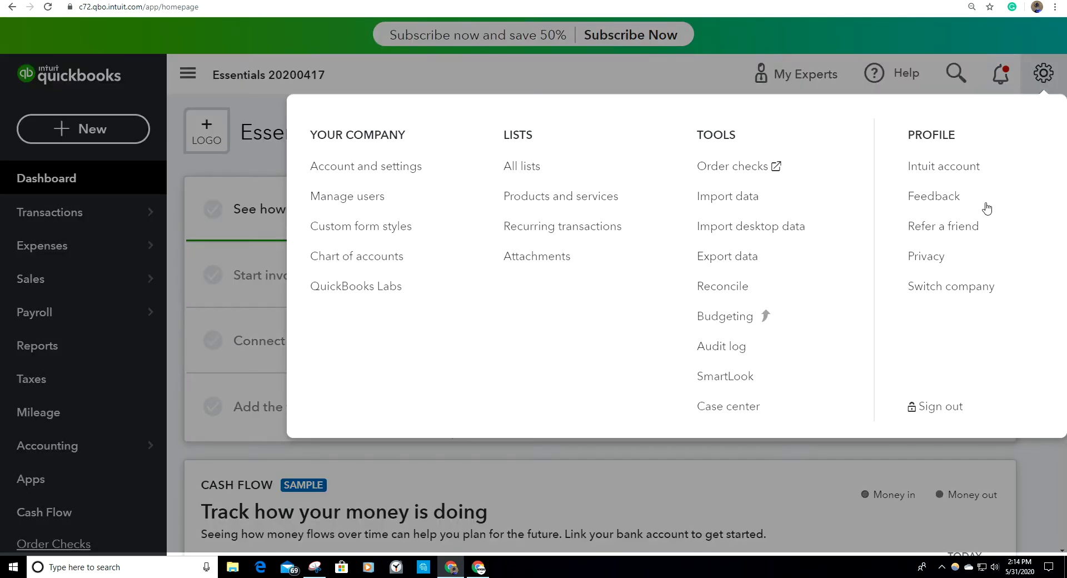
click(947, 289)
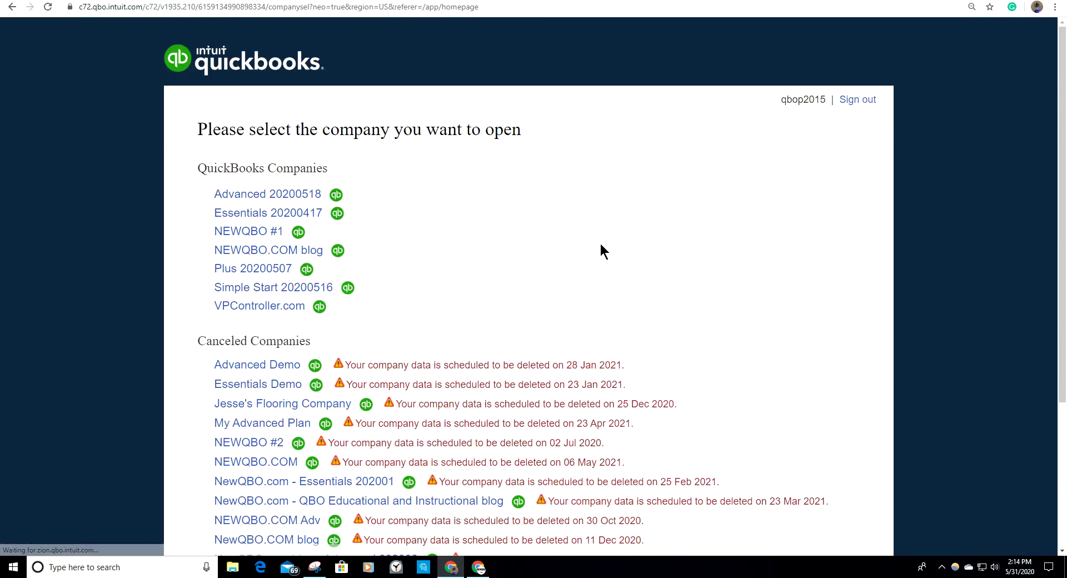
click(297, 195)
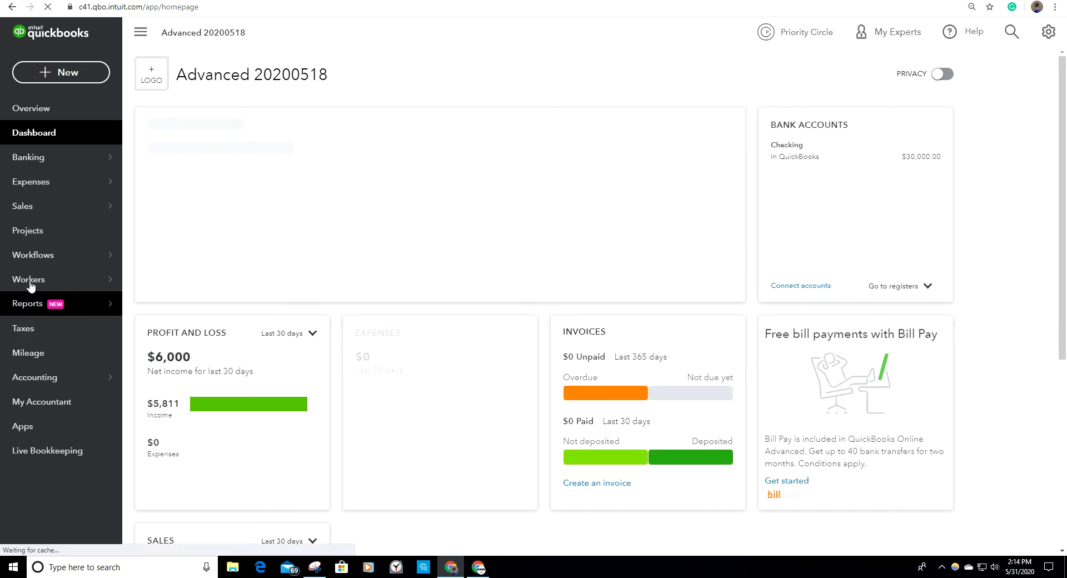
- Open the chart of accounts and enlarge the browser zoom to 150%
mouse_move(29, 304)
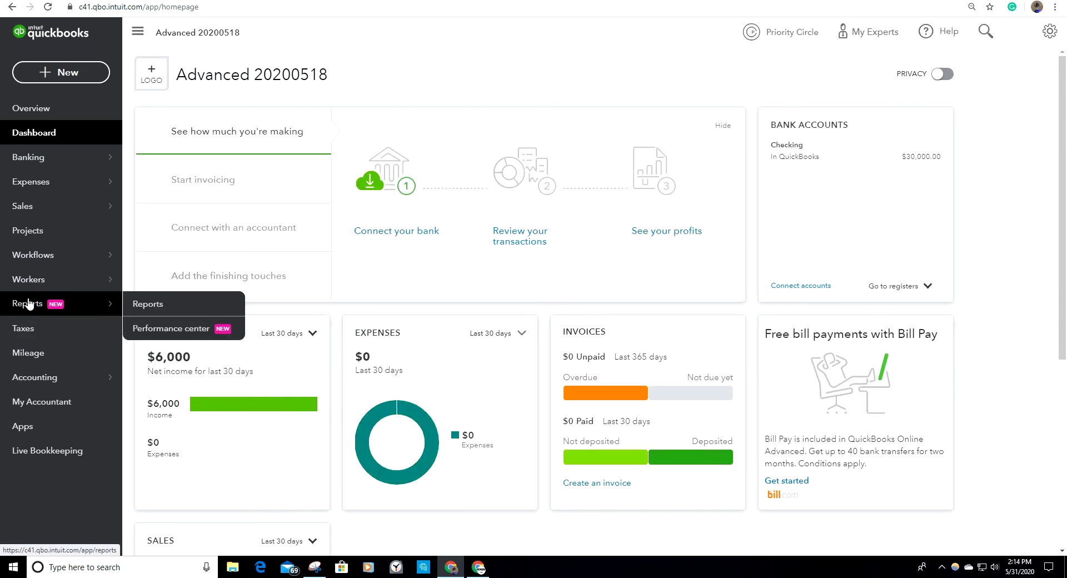
mouse_move(31, 410)
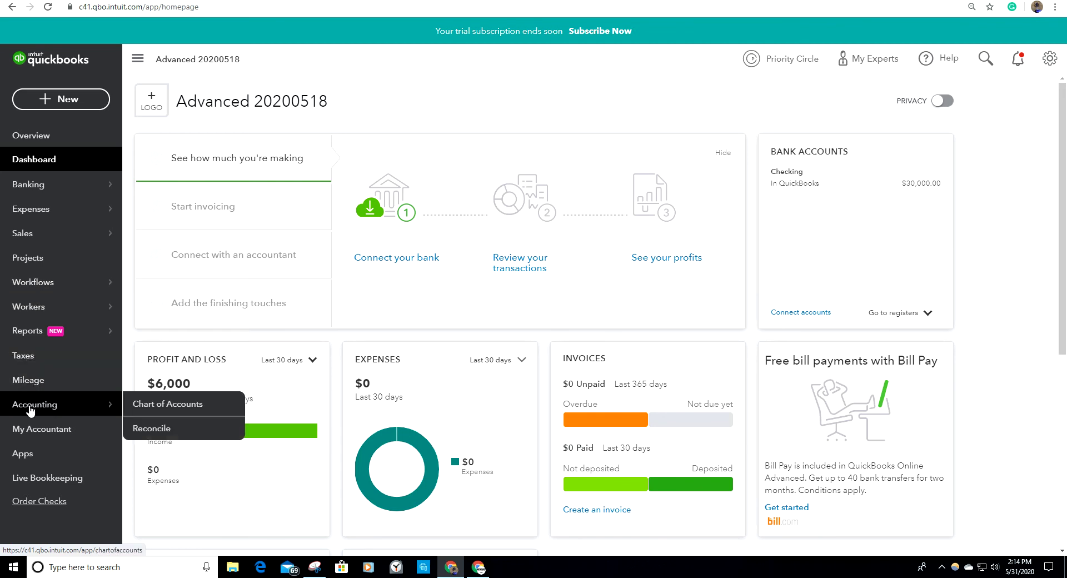
click(149, 406)
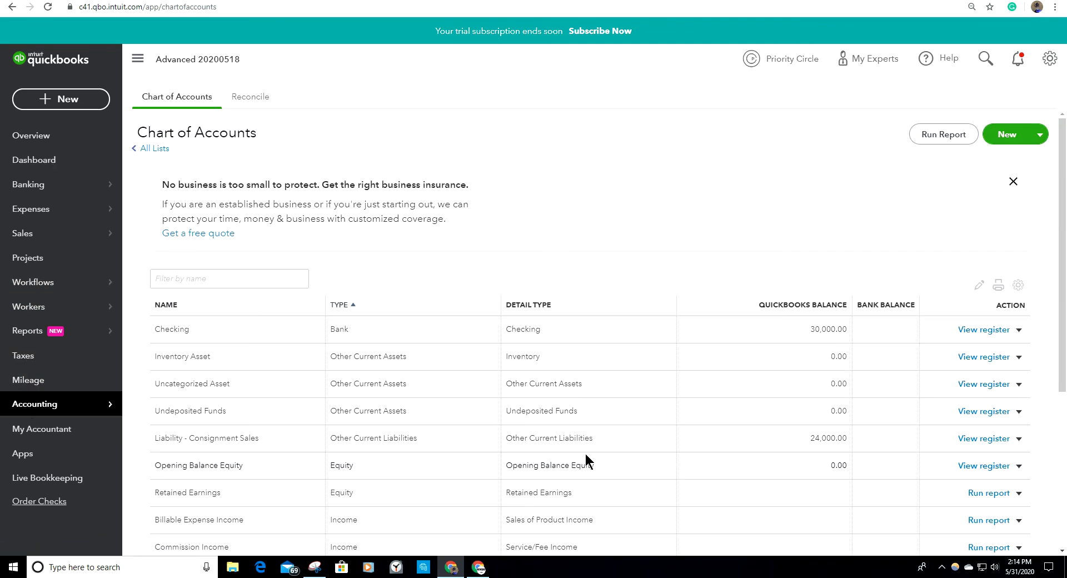
scroll(694, 471, down, 2)
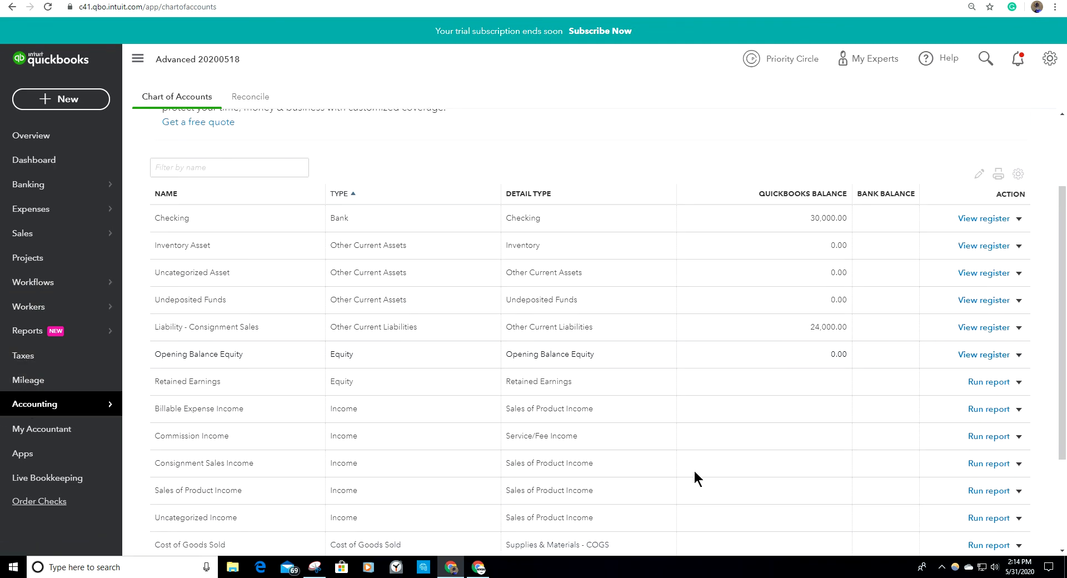
click(1055, 7)
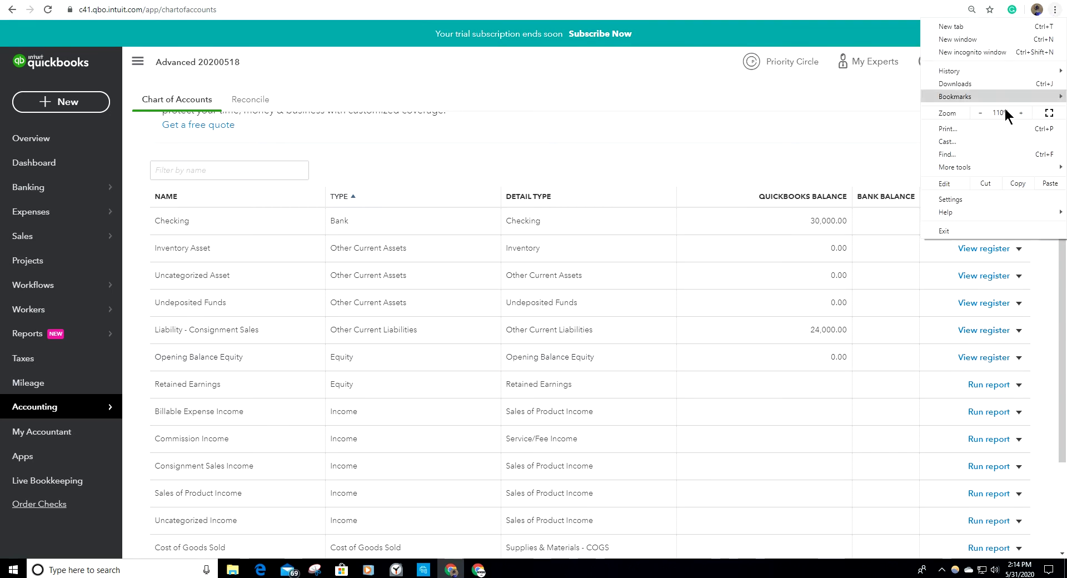
click(1019, 114)
click(1019, 113)
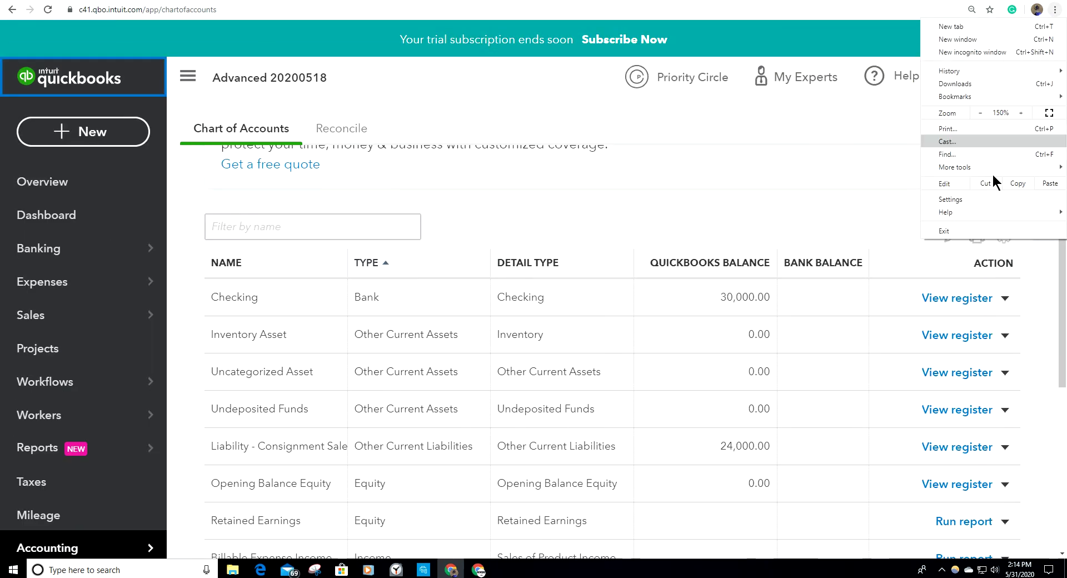
click(877, 404)
- Examine the Liability - Consignment Sales, Commission Income and Consignment Sales Income accounts in the chart of accounts
scroll(869, 404, down, 2)
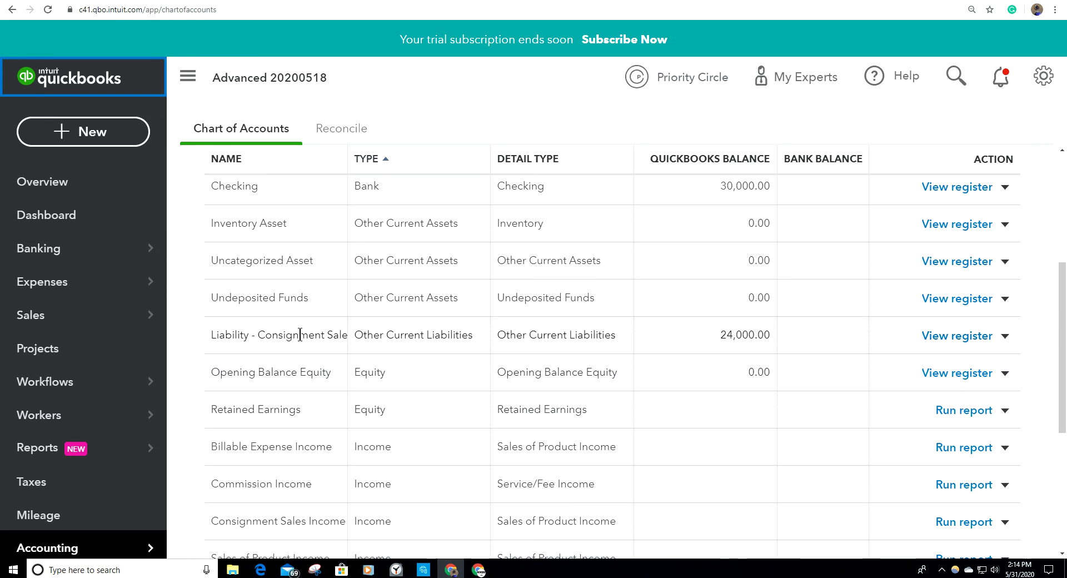
scroll(444, 389, down, 1)
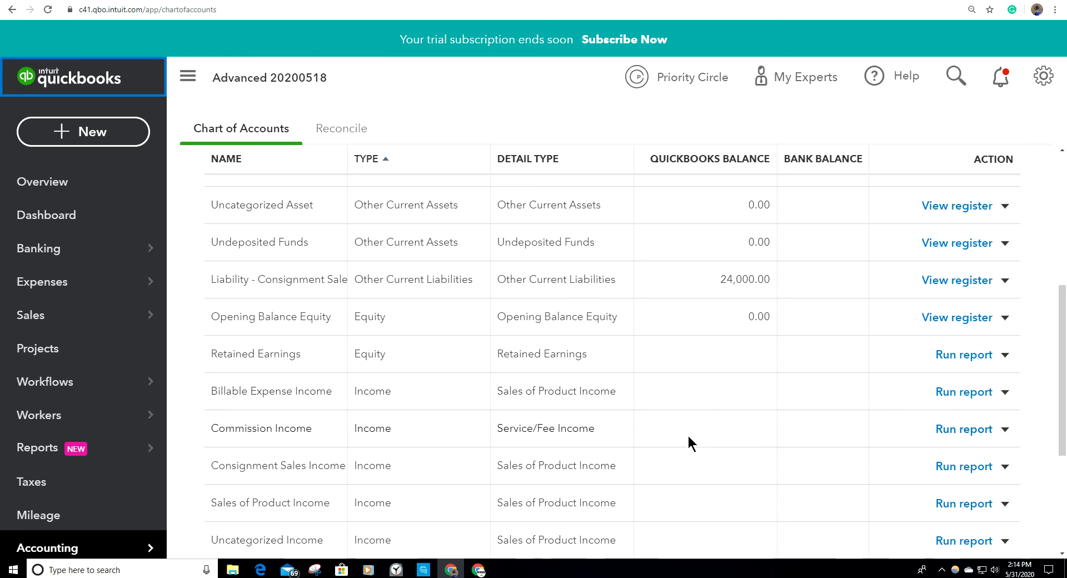
scroll(723, 489, up, 1)
scroll(748, 522, down, 2)
scroll(745, 499, up, 2)
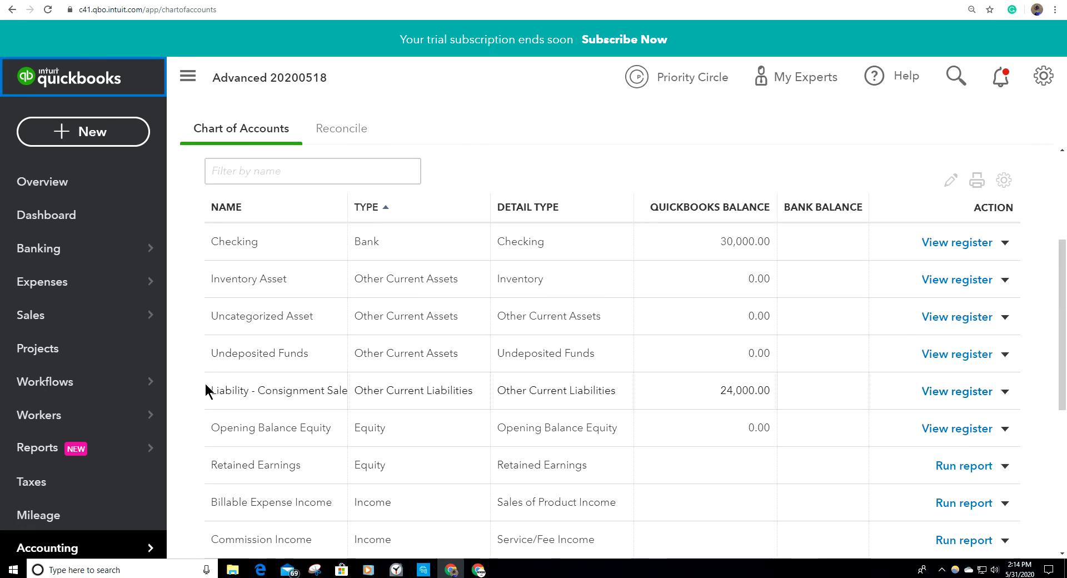
drag(211, 390, 345, 395)
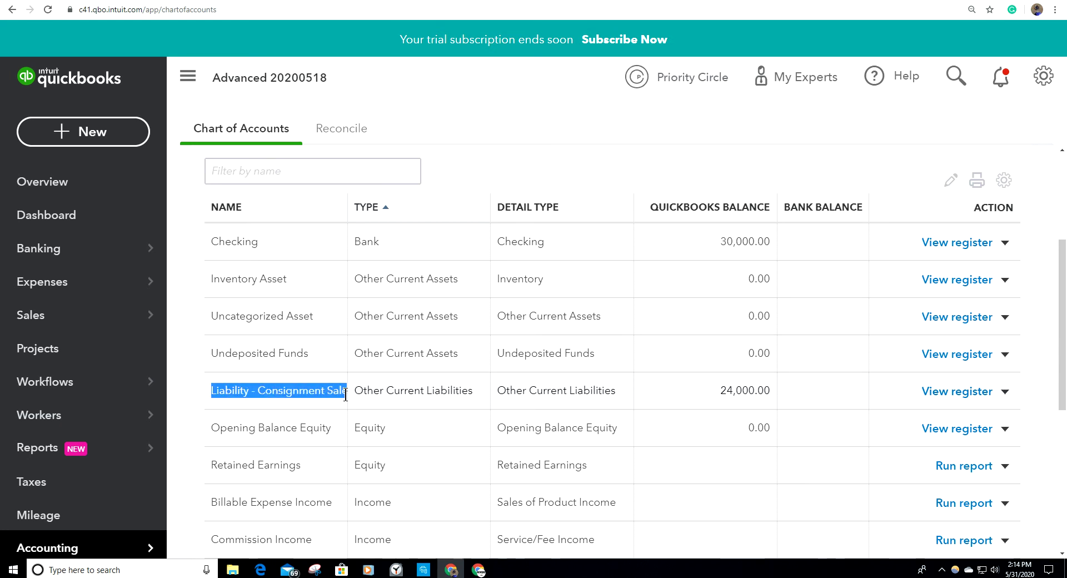
scroll(344, 431, down, 1)
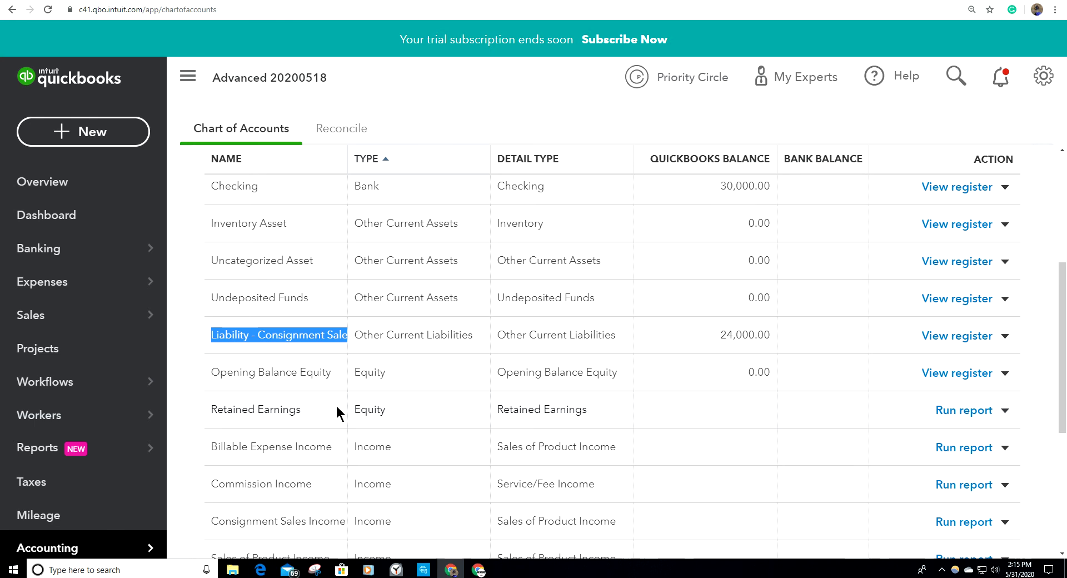
scroll(335, 411, down, 1)
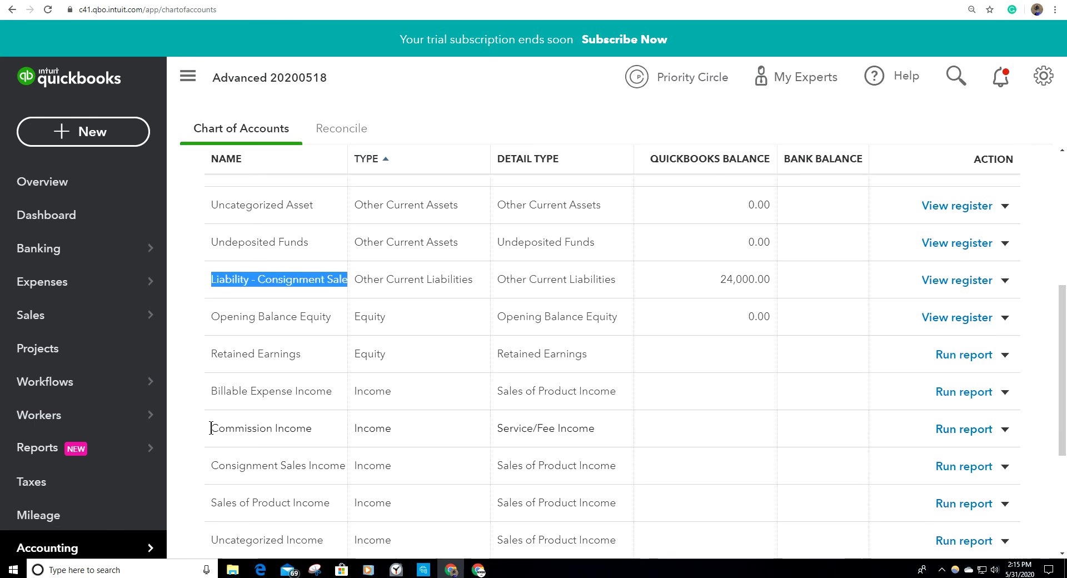
drag(211, 429, 326, 442)
click(335, 429)
- Run the Profit and Loss report from the favorite reports and review its income, cost of goods sold and net income
mouse_move(72, 427)
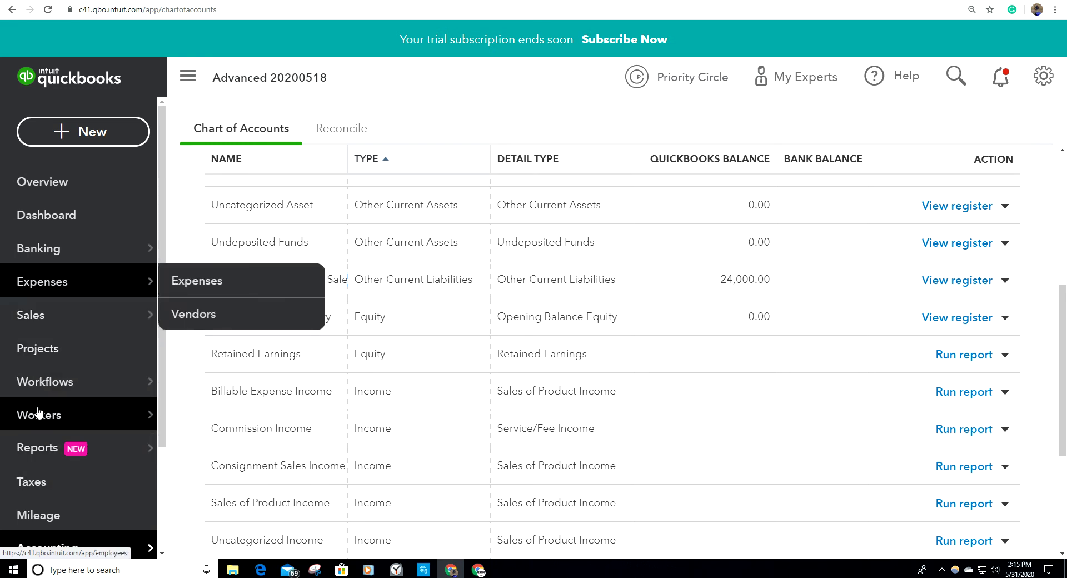
click(35, 447)
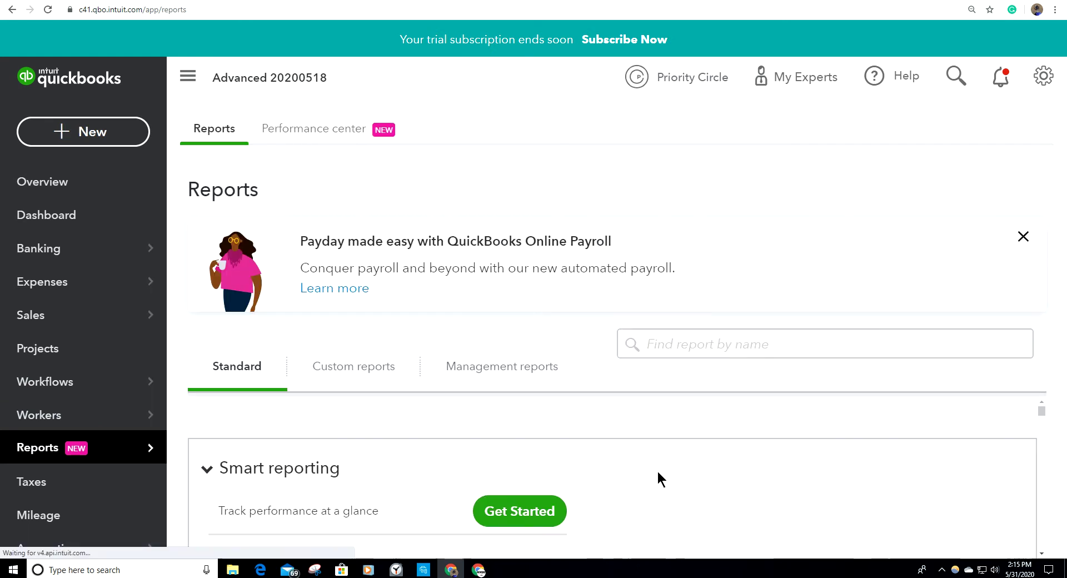
scroll(598, 505, down, 3)
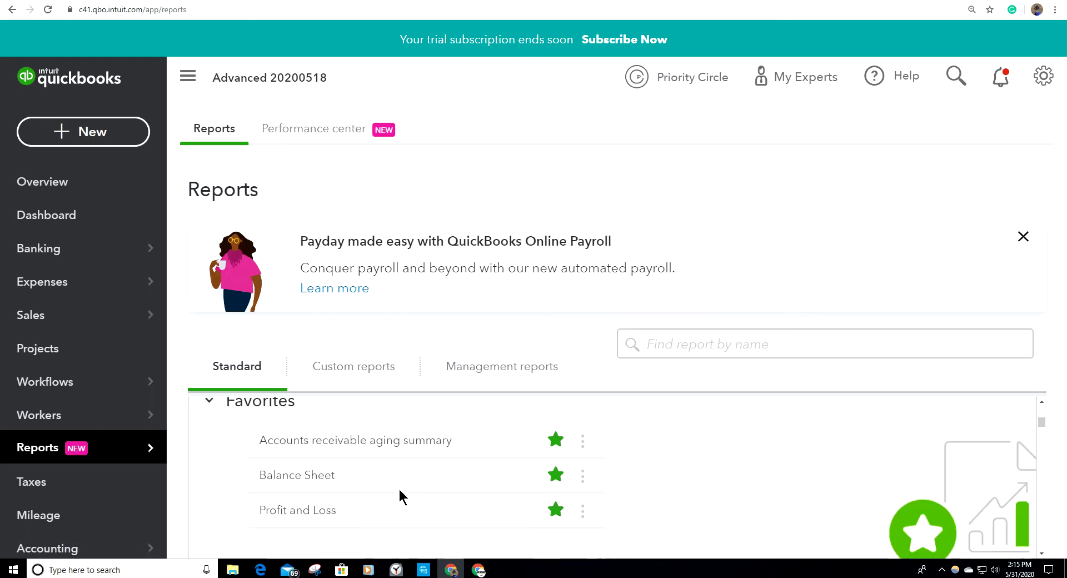
click(317, 507)
scroll(700, 462, down, 5)
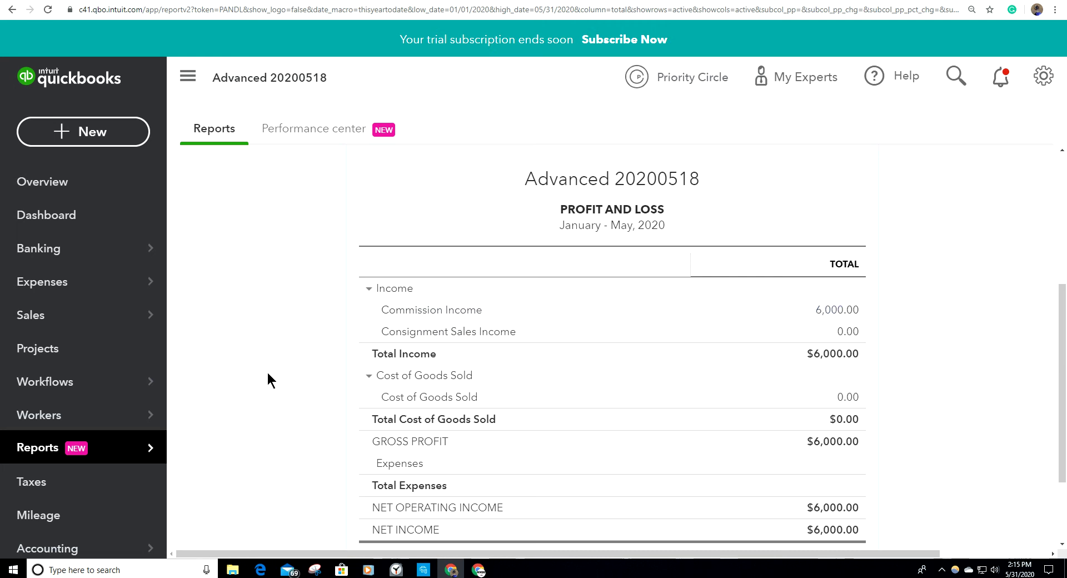
scroll(265, 370, up, 3)
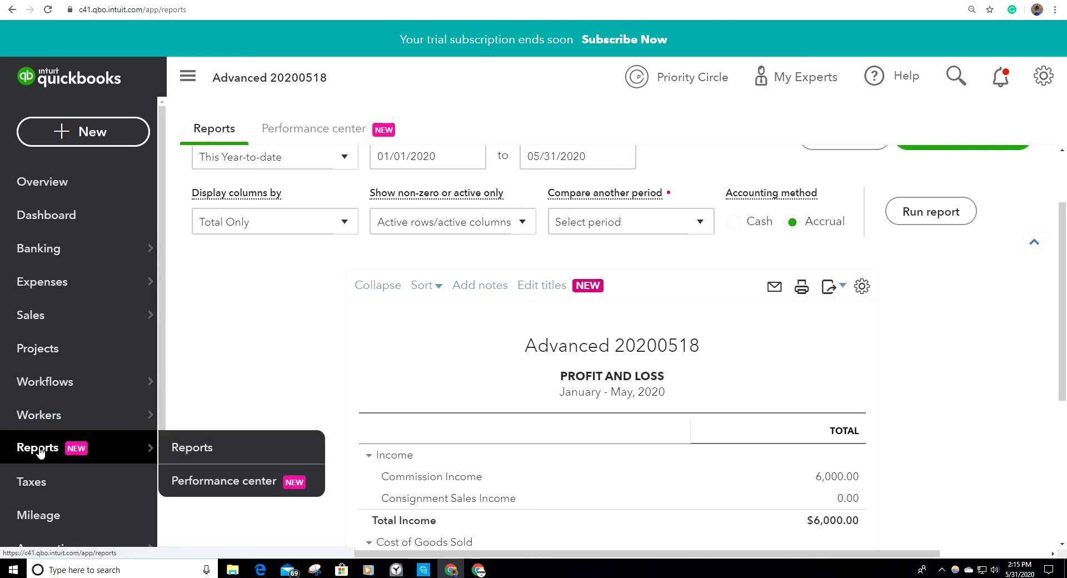
- Dismiss the payroll promotion on the reports page, then run the Balance Sheet report and review its assets and liabilities
click(127, 451)
scroll(631, 475, down, 5)
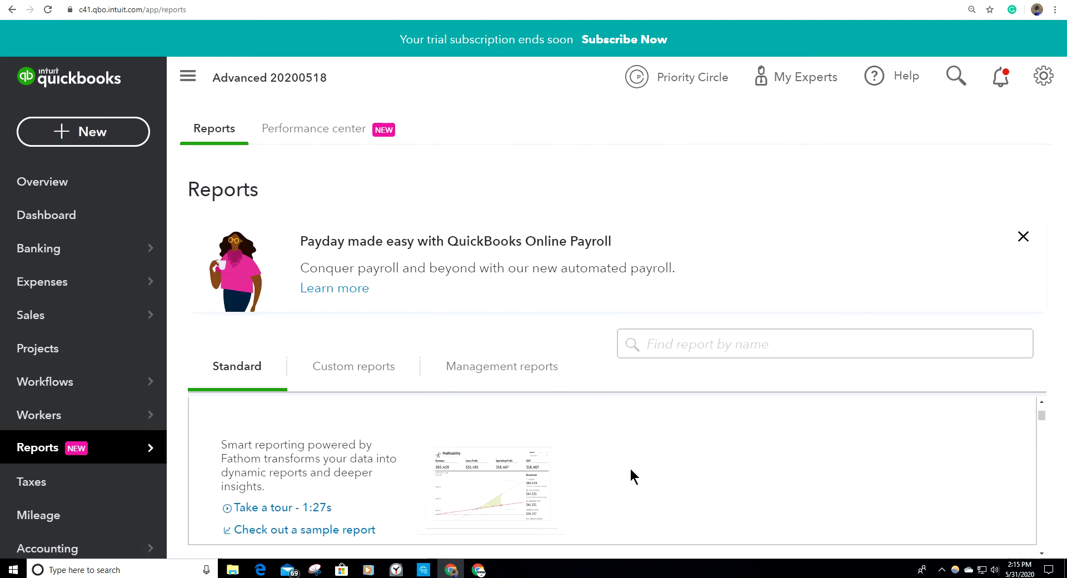
scroll(631, 476, down, 3)
scroll(631, 475, up, 2)
scroll(631, 475, up, 3)
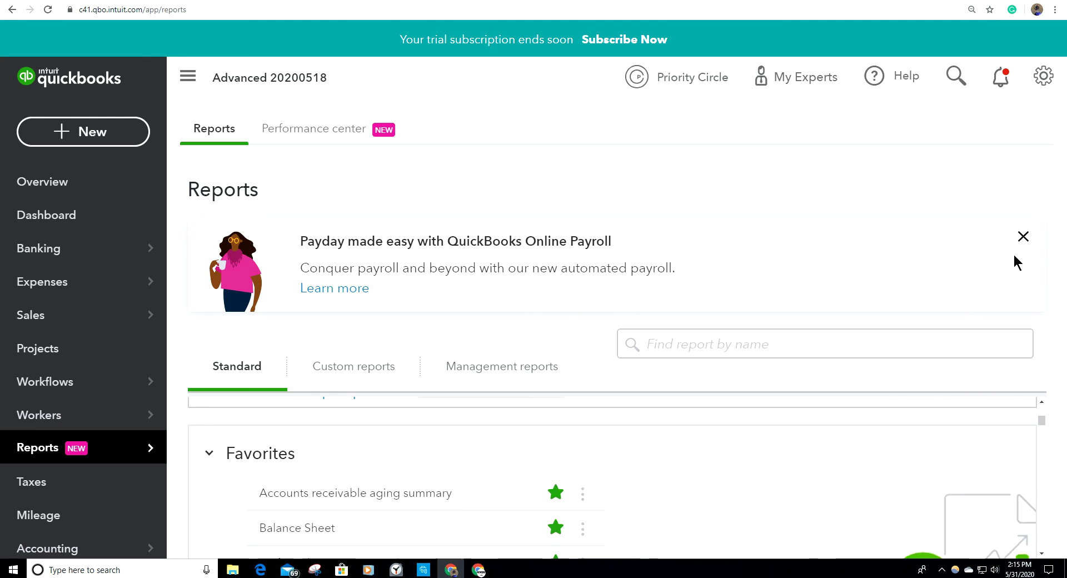
click(1023, 238)
click(280, 416)
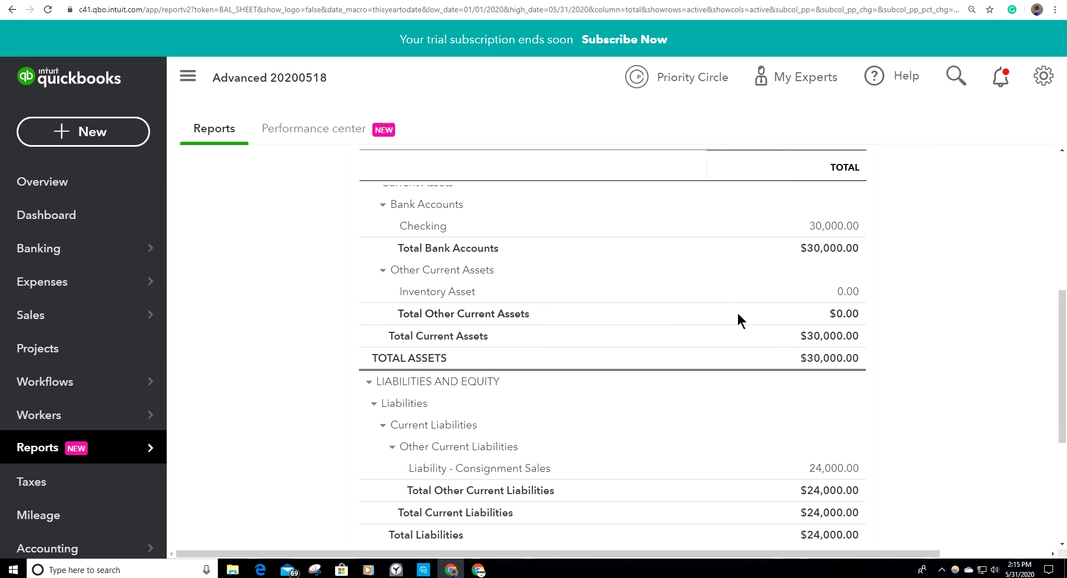
scroll(726, 392, down, 1)
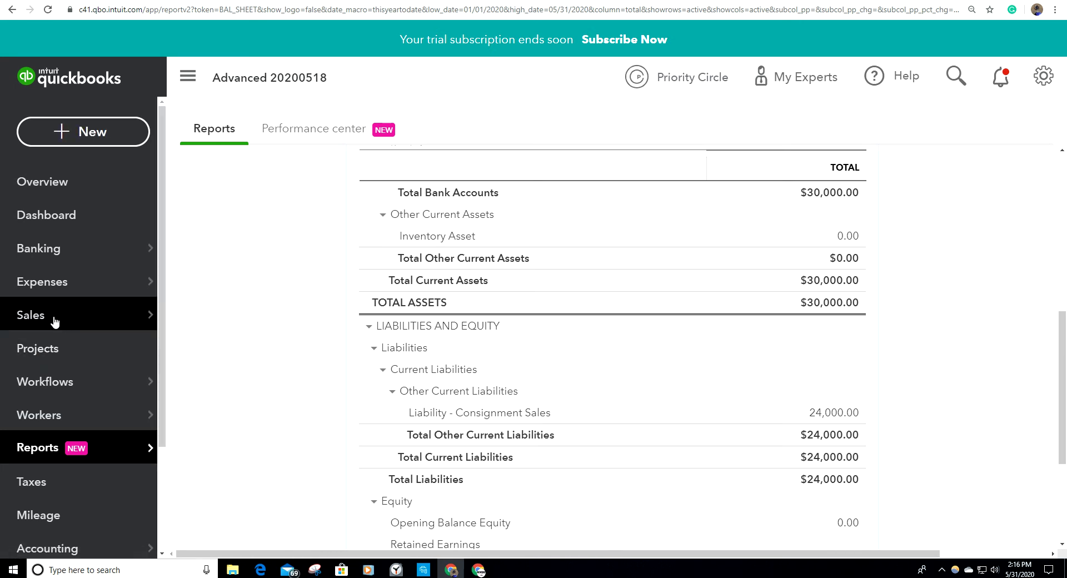
- Open the products and services list and examine the items in the Consignment Sales Accounting and Consignment Sales Inventory categories
mouse_move(56, 324)
click(221, 448)
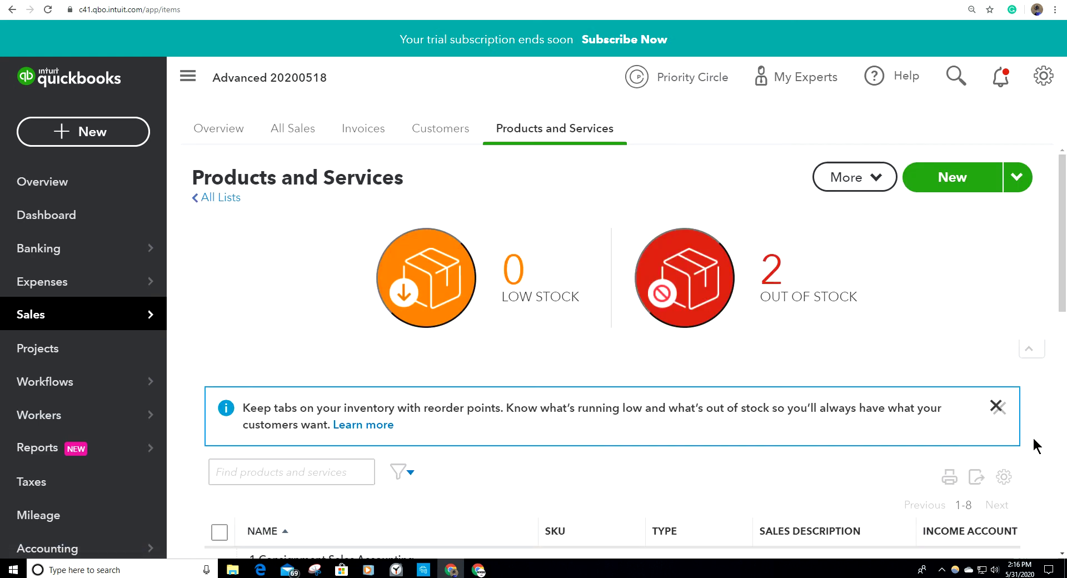
scroll(1055, 442, down, 3)
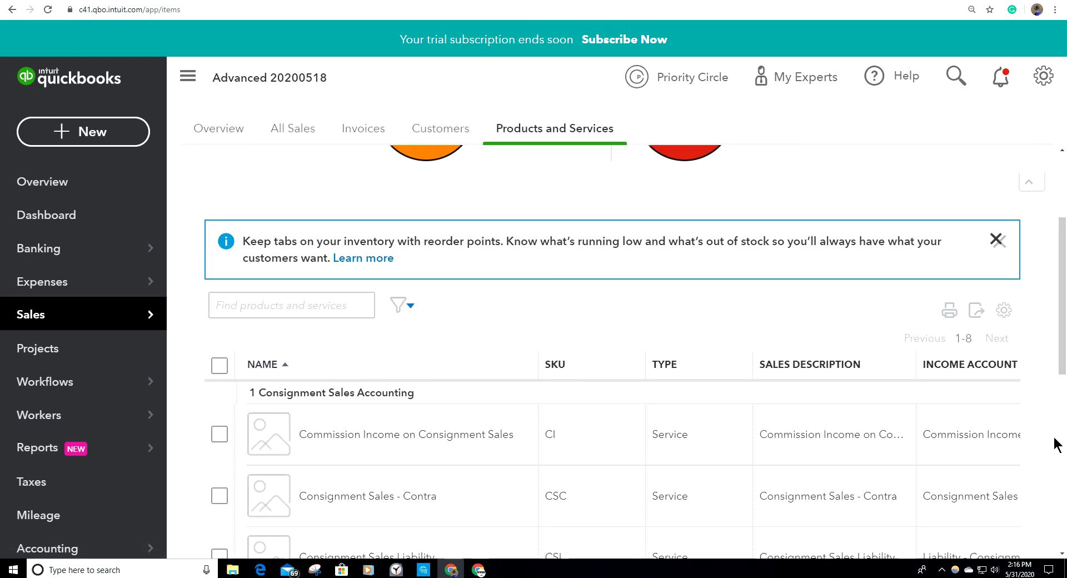
scroll(1055, 445, down, 2)
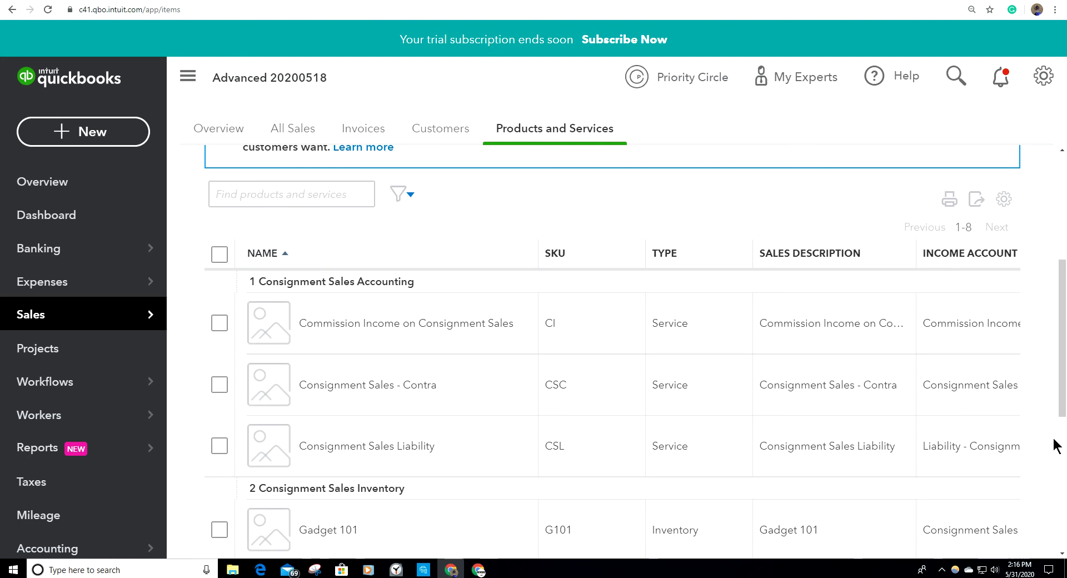
scroll(1055, 447, down, 2)
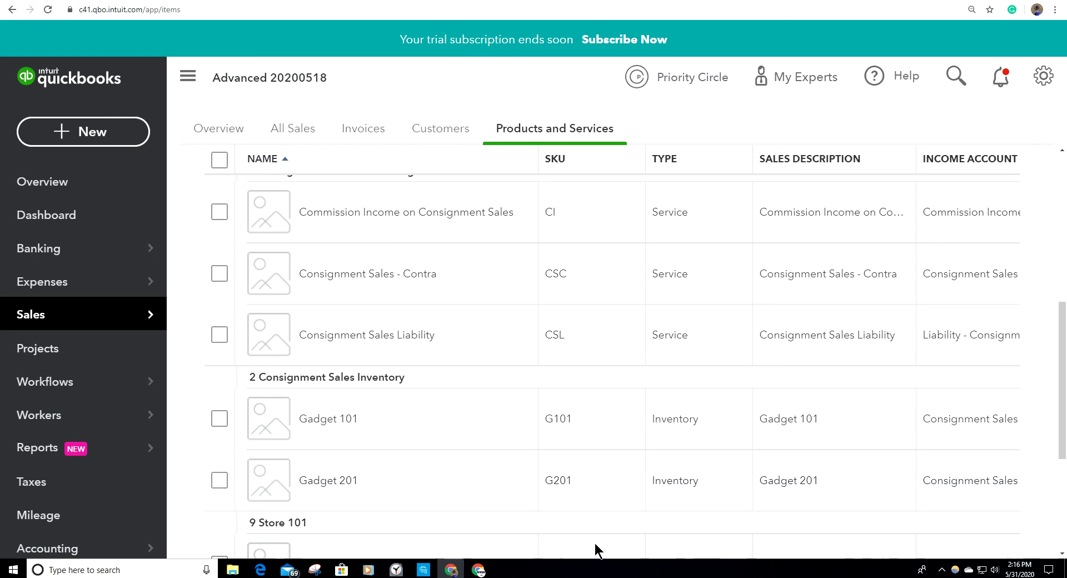
scroll(1043, 340, up, 2)
scroll(1051, 382, down, 3)
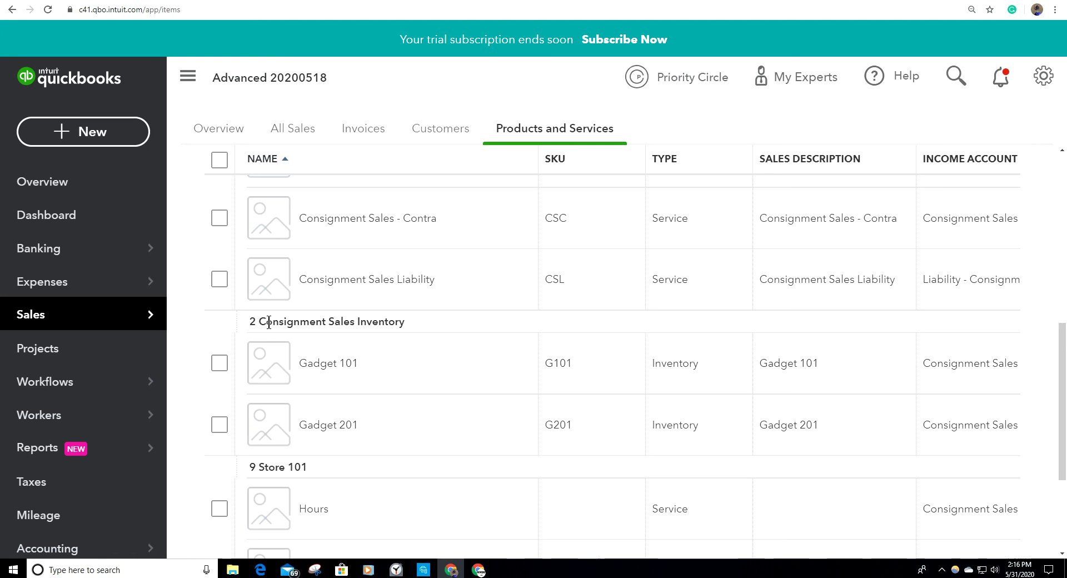
drag(260, 321, 439, 325)
click(377, 378)
- Collapse the navigation menu and reduce the browser zoom one level to fit all columns of the products and services list
click(188, 76)
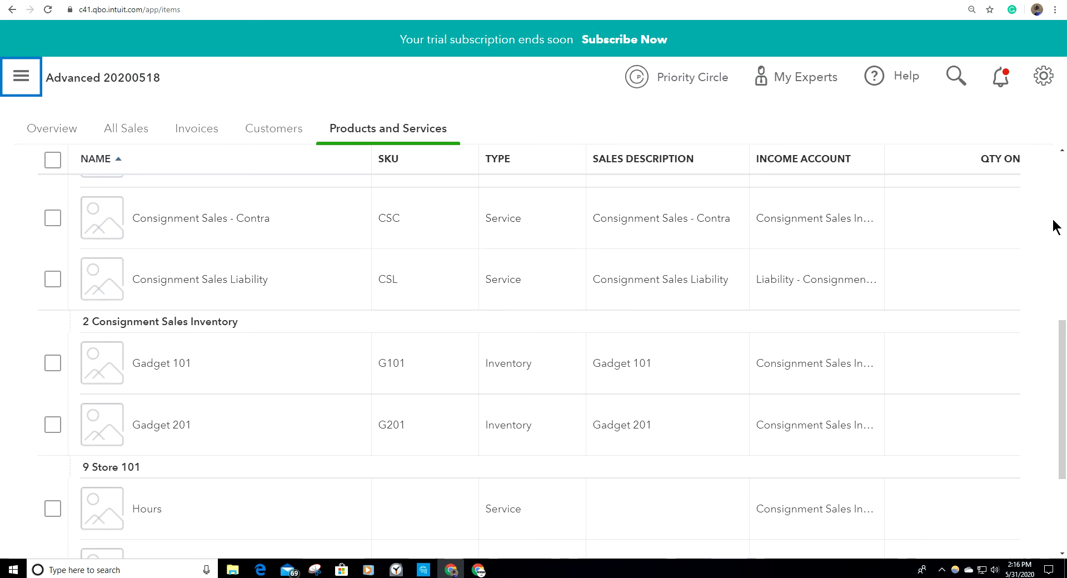
click(1064, 198)
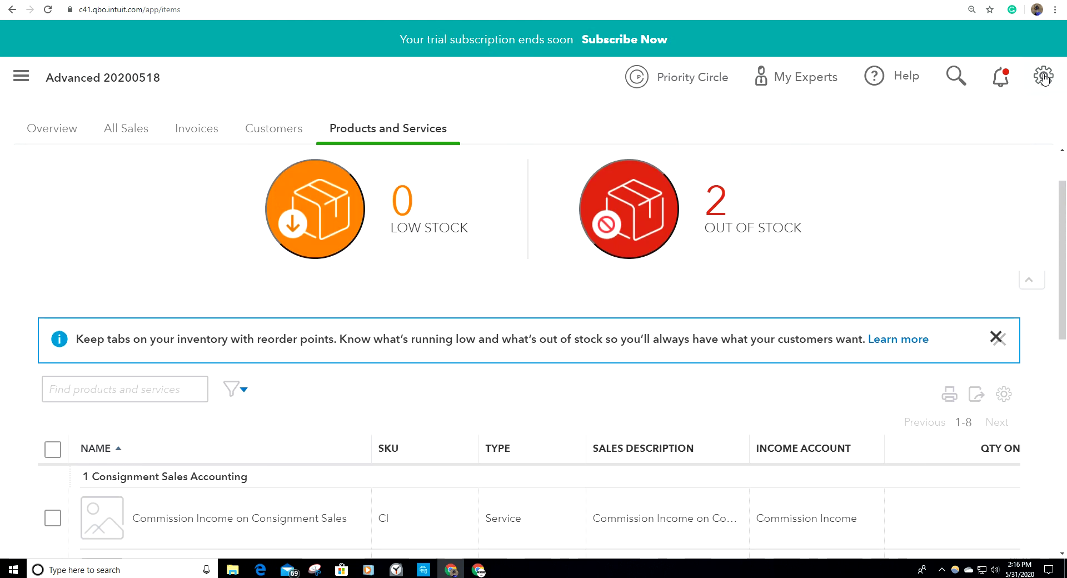
click(1054, 10)
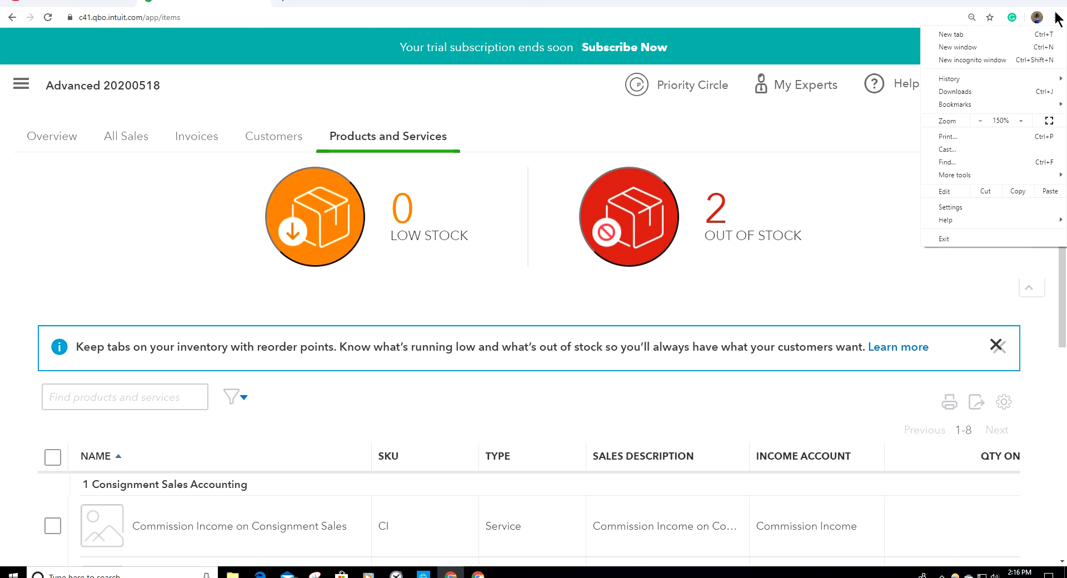
click(980, 121)
scroll(761, 450, down, 3)
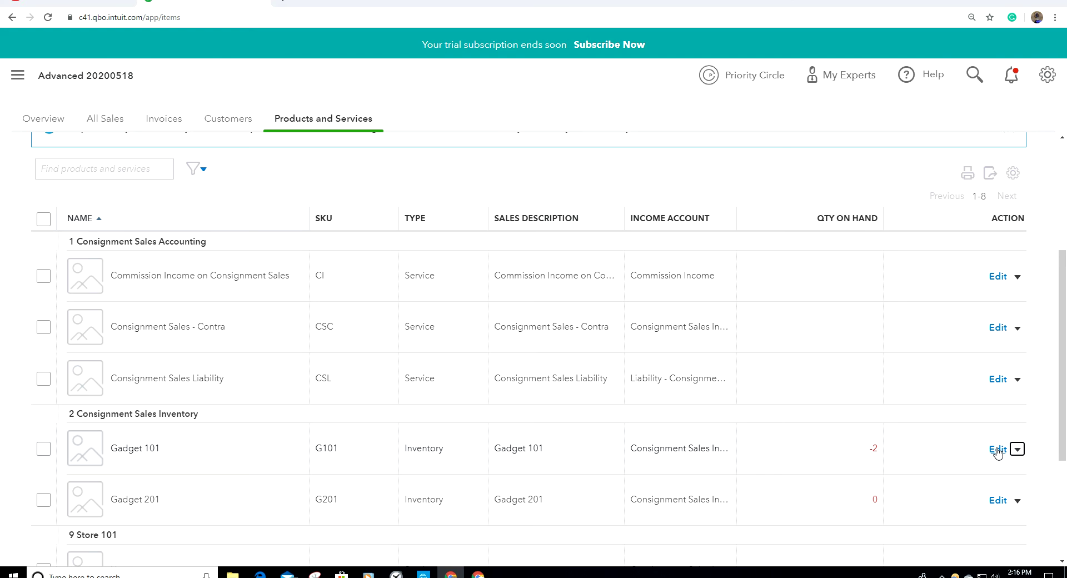
- Open the Gadget 101 inventory item for editing and examine its category, quantity, and inventory asset, income and expense accounts
click(997, 449)
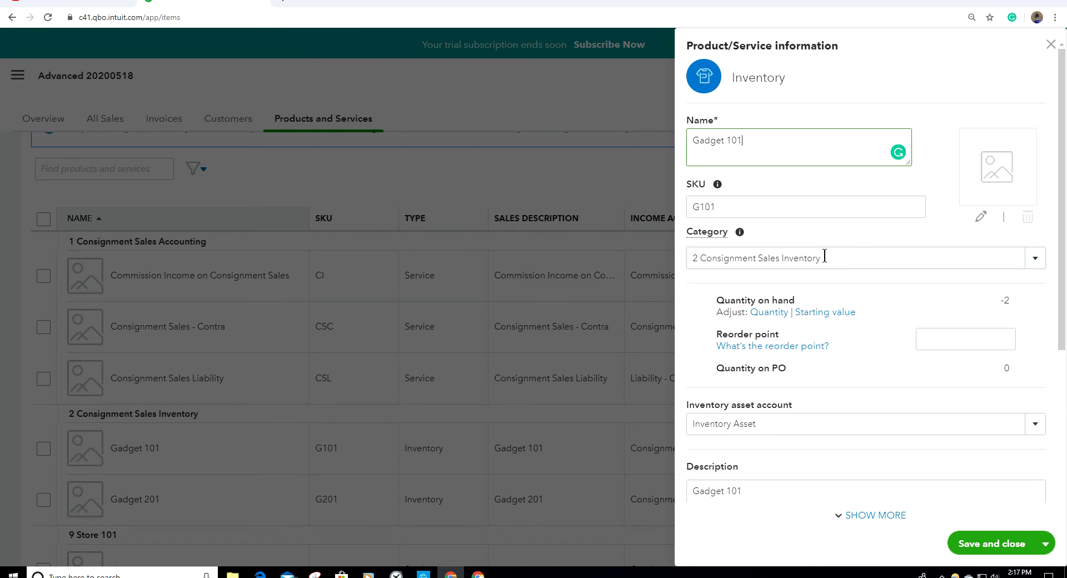
scroll(835, 403, down, 2)
scroll(836, 399, down, 2)
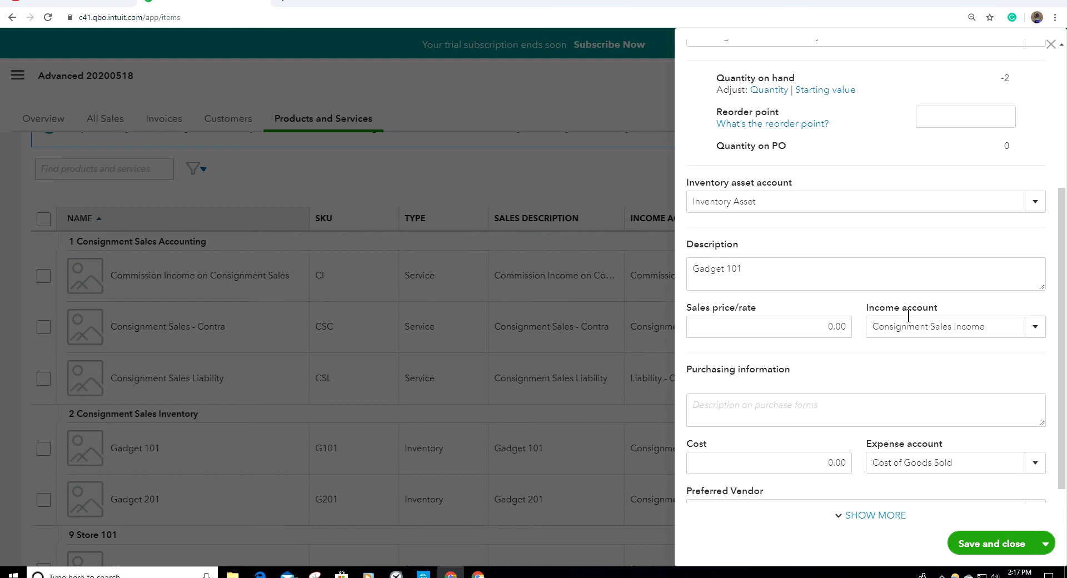
- Examine Gadget 101's income account choices, keep Consignment Sales Income, check the expense account and preferred vendor, and close the item without saving
click(1040, 331)
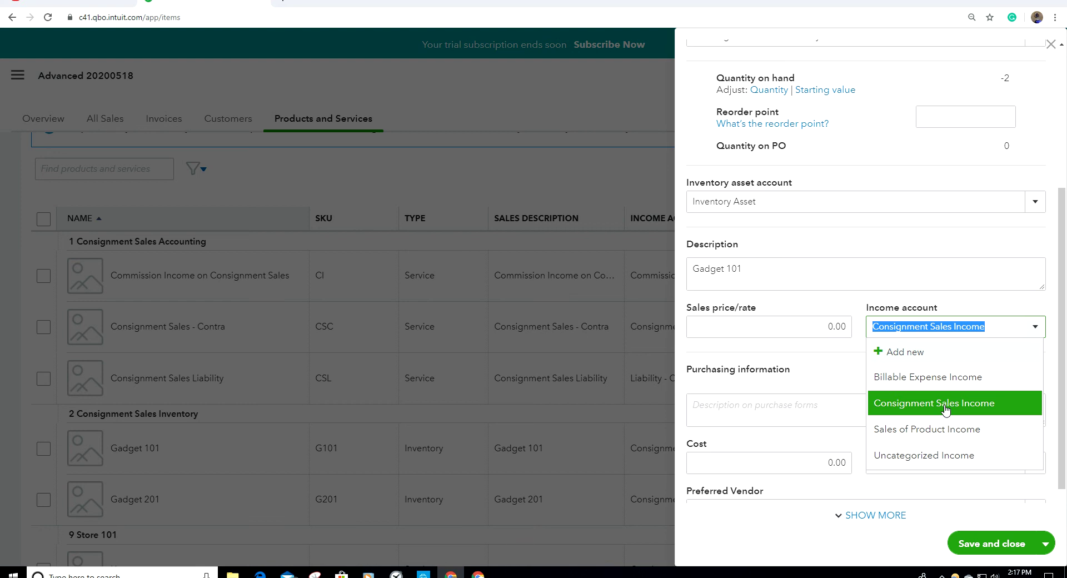
scroll(903, 162, up, 4)
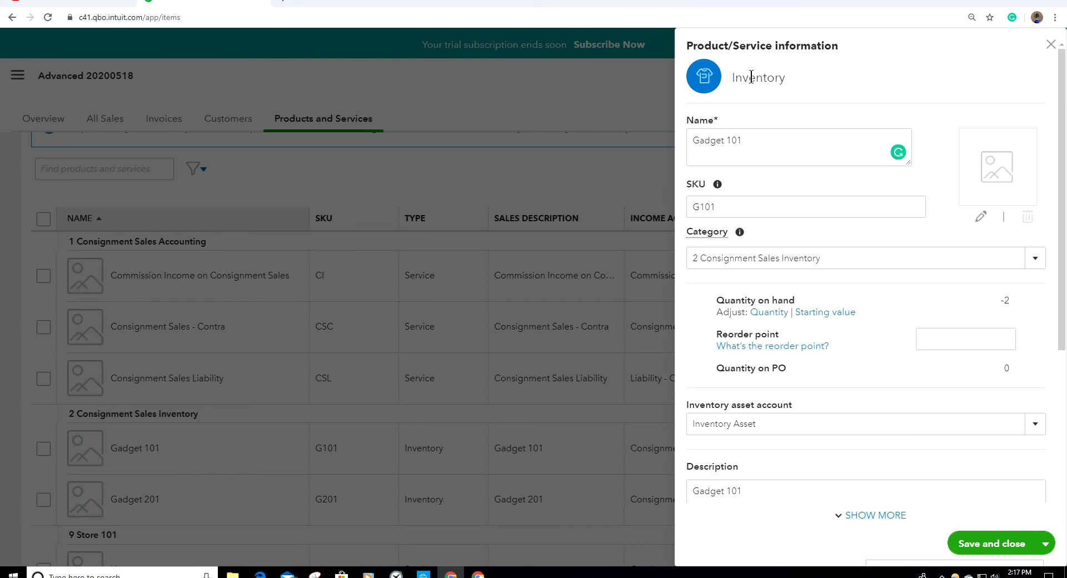
scroll(995, 344, down, 4)
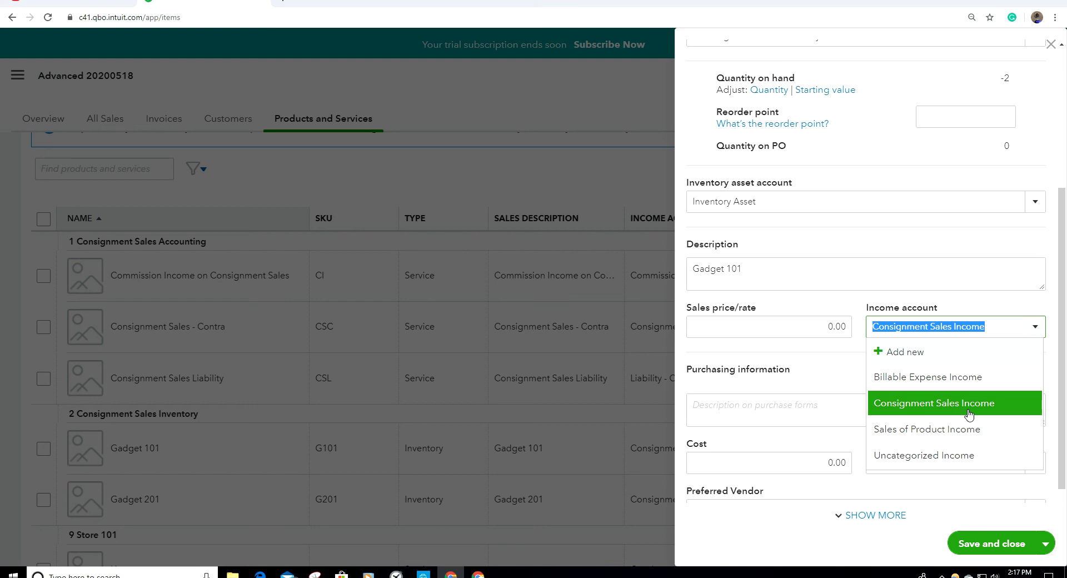
click(901, 408)
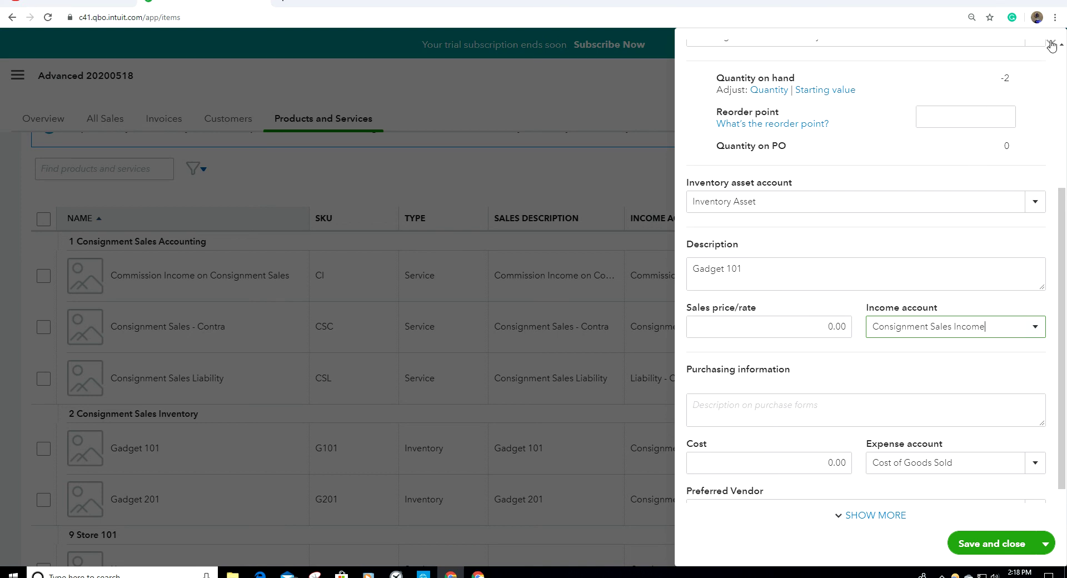
scroll(1023, 445, down, 1)
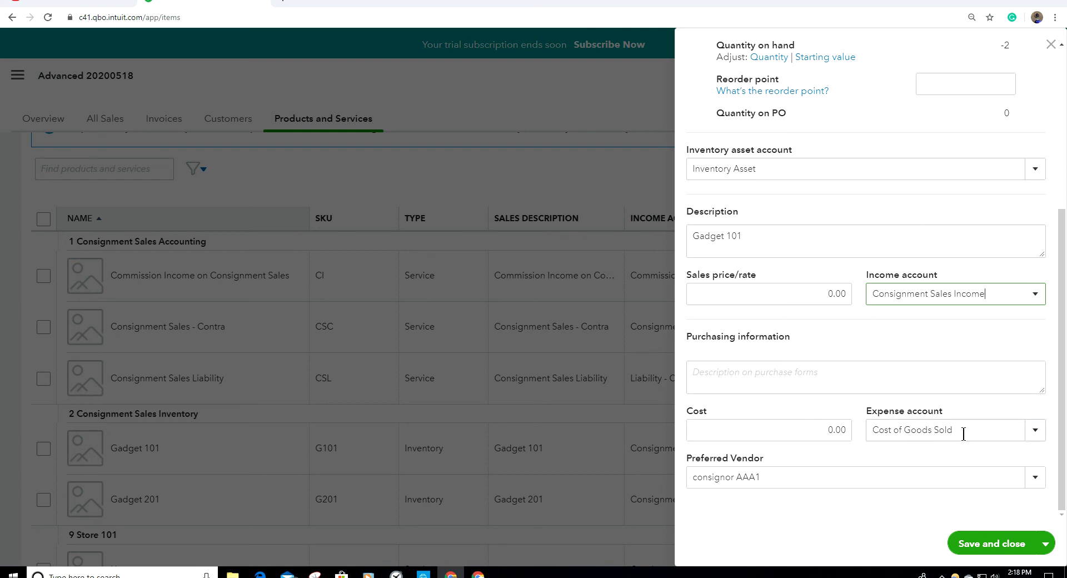
click(1051, 45)
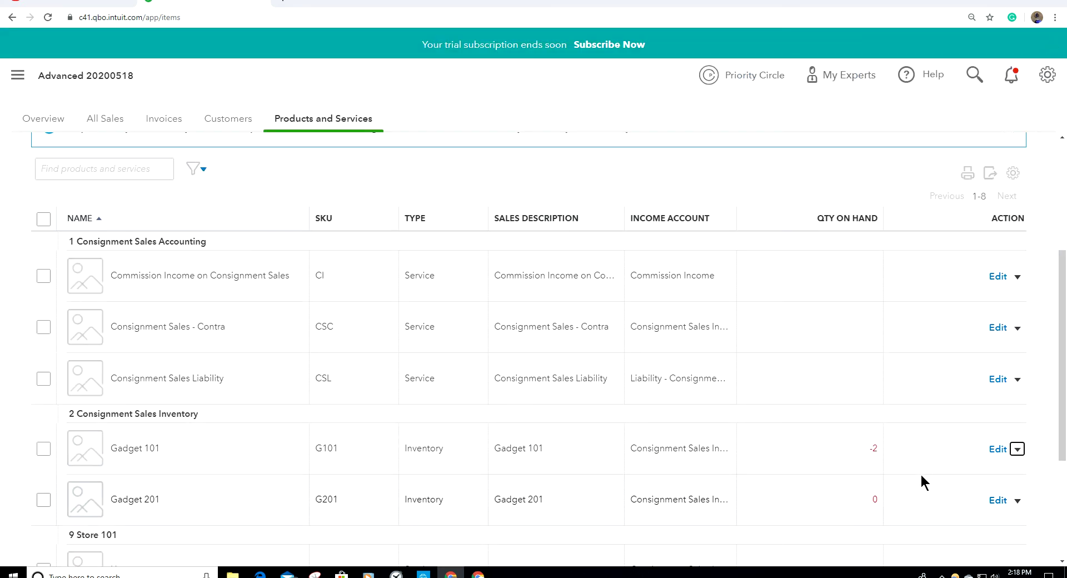
- Widen the Income Account column of the products and services list to show the full account names
scroll(885, 484, down, 2)
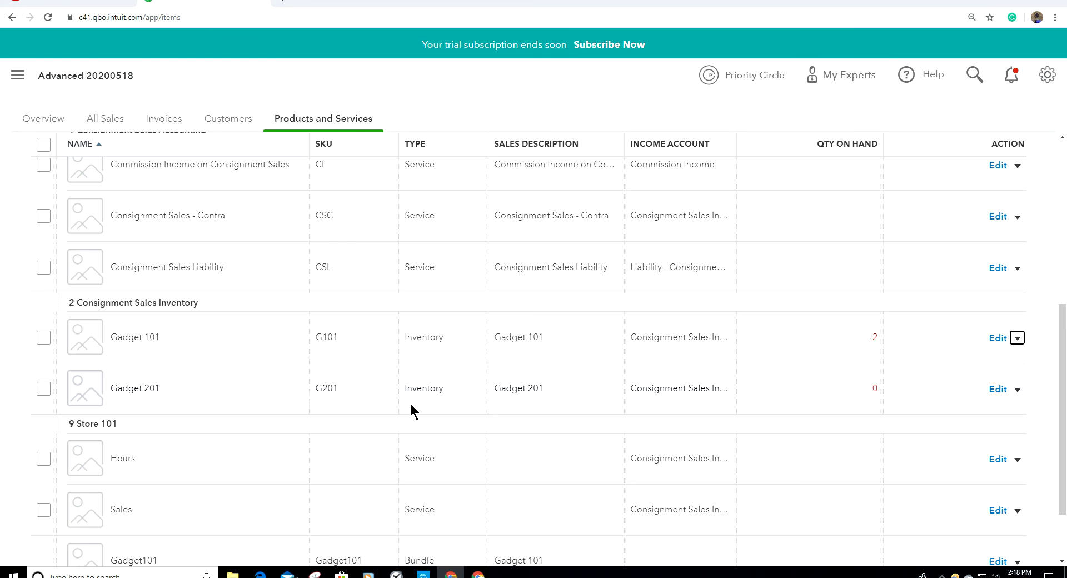
scroll(409, 402, up, 4)
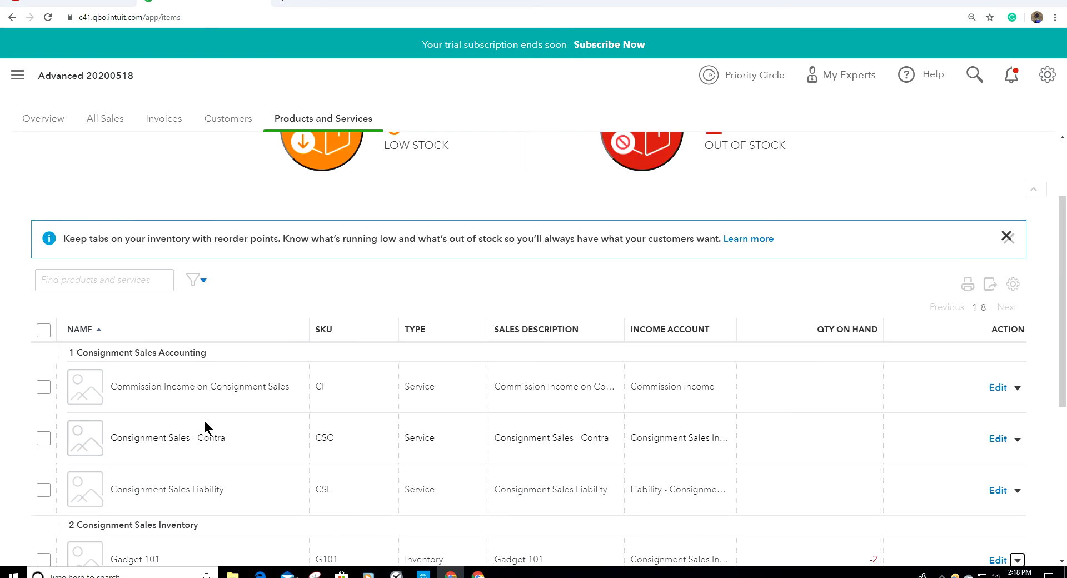
scroll(237, 417, down, 1)
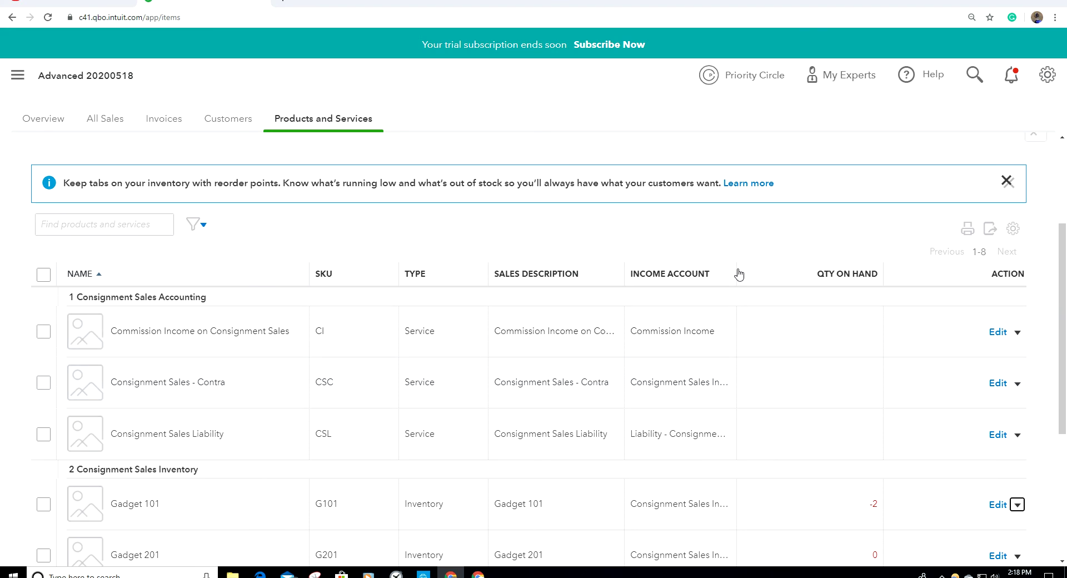
drag(738, 274, 785, 279)
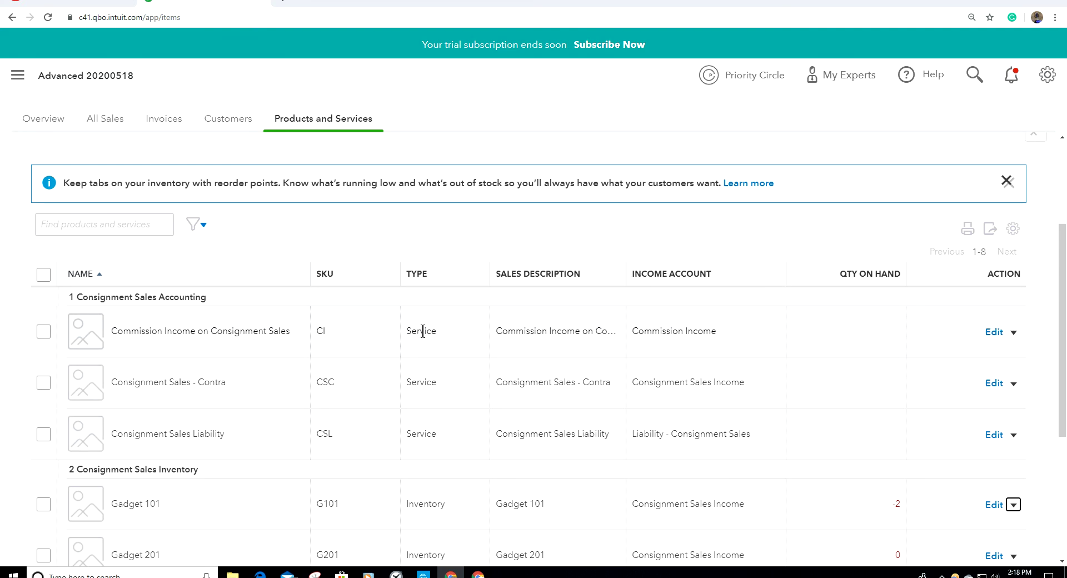
- Open each of the three Consignment Sales Accounting service items, examine its category and income account, and close it without saving
click(994, 332)
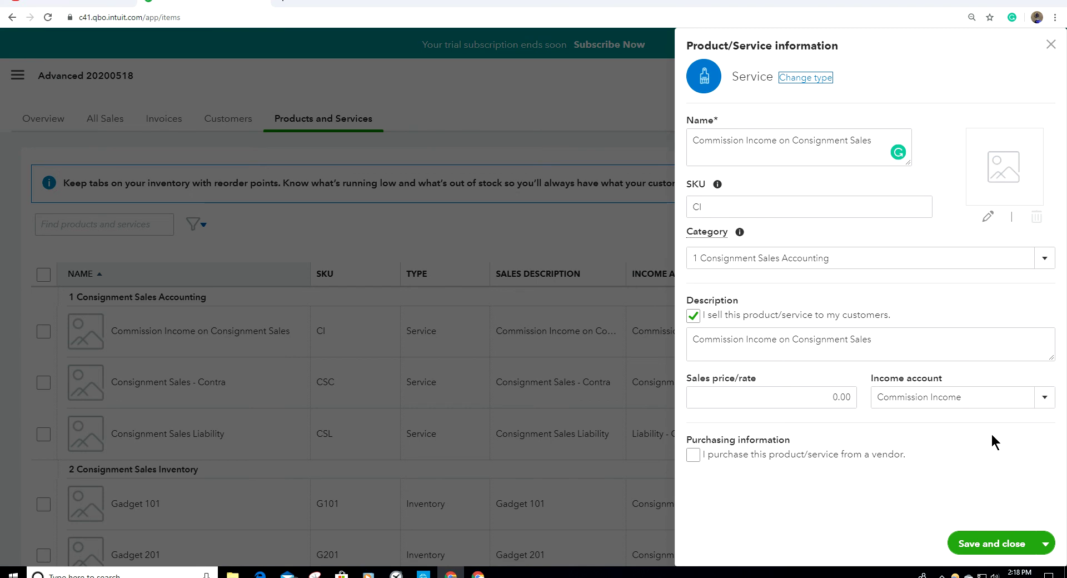
click(1050, 45)
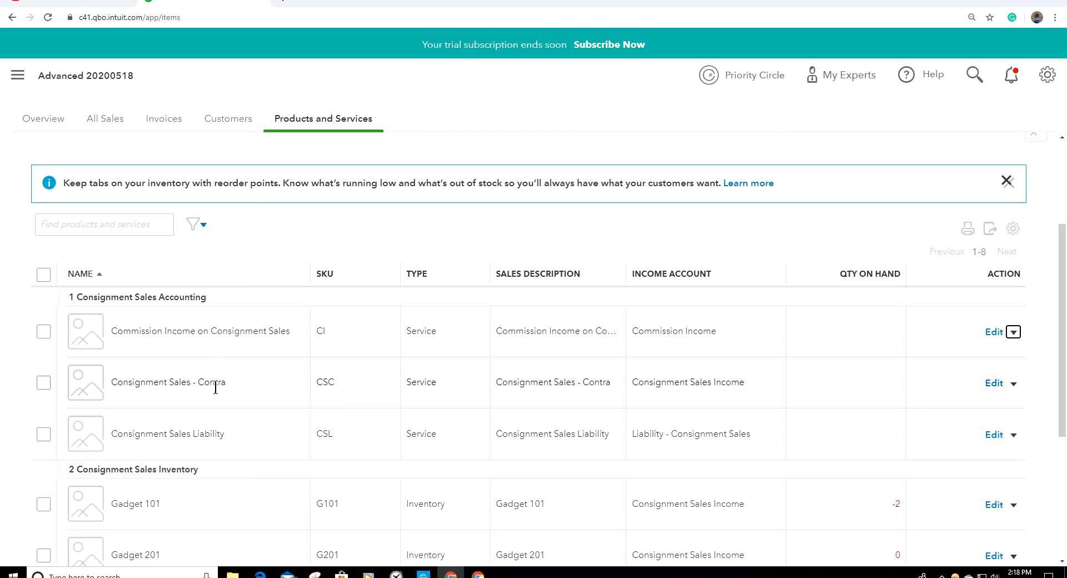
scroll(253, 392, down, 3)
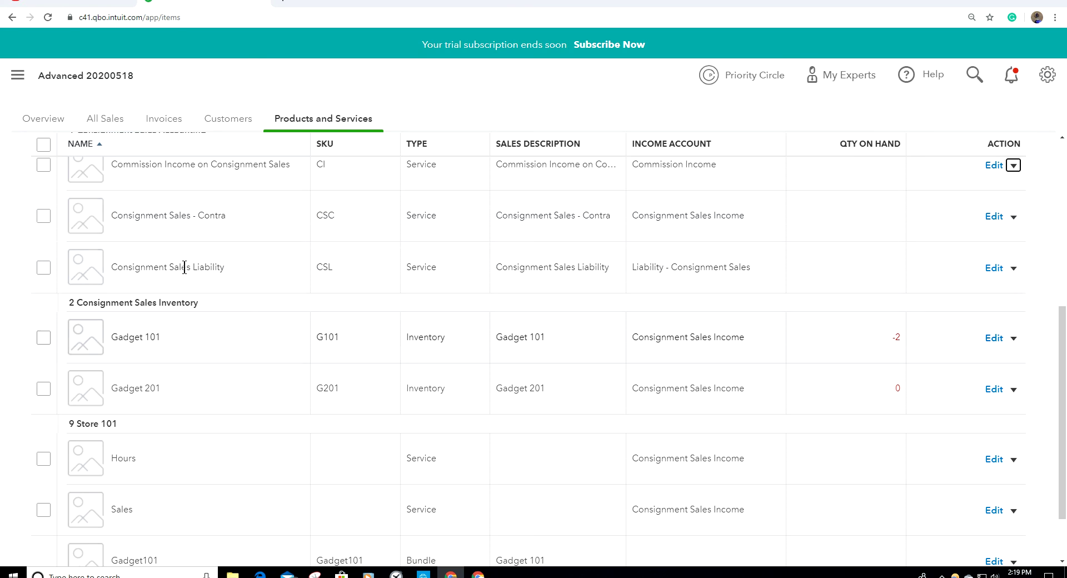
click(994, 216)
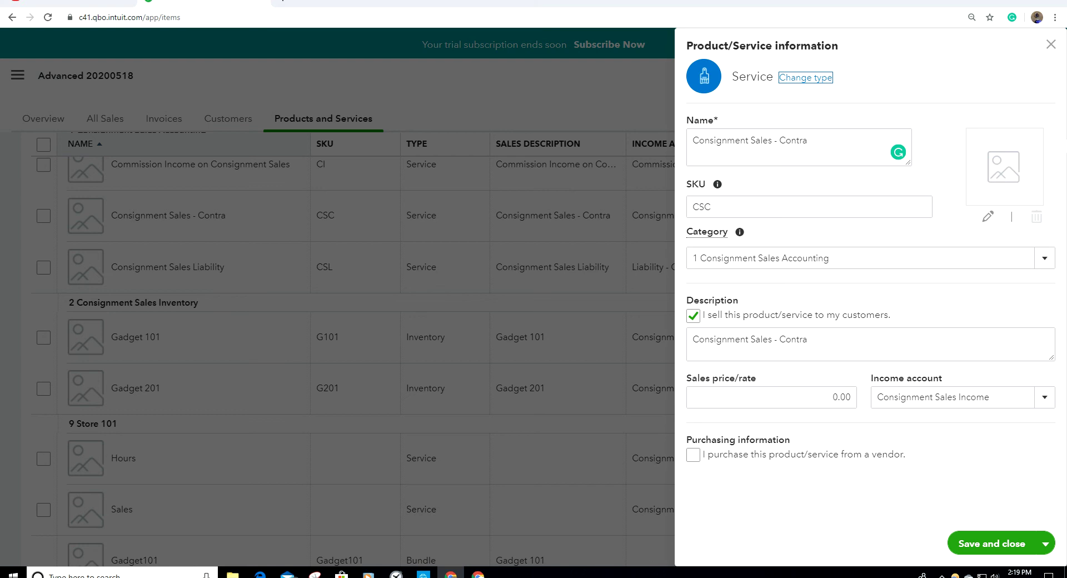
click(1050, 44)
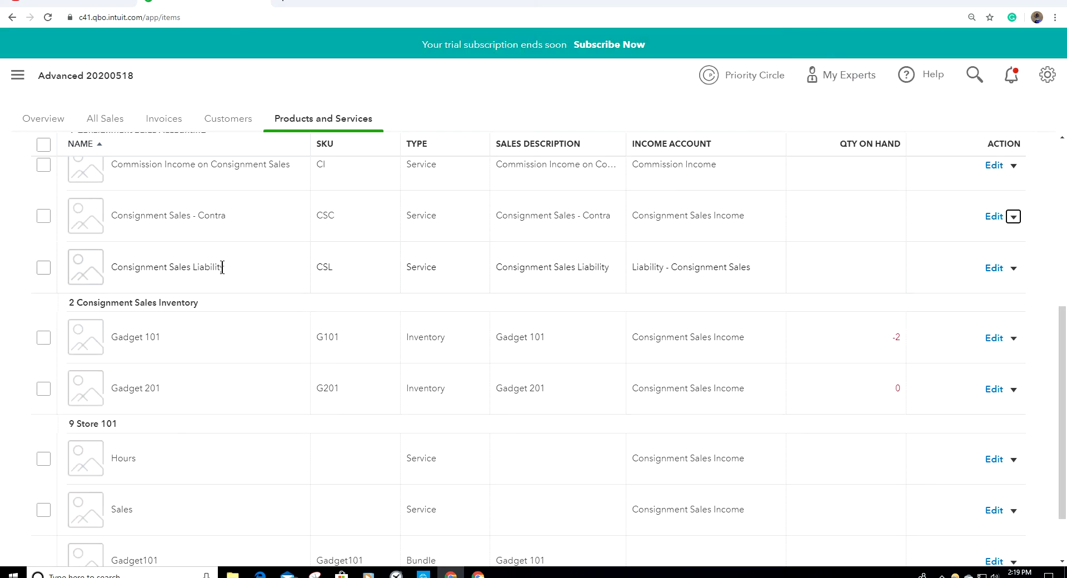
click(995, 269)
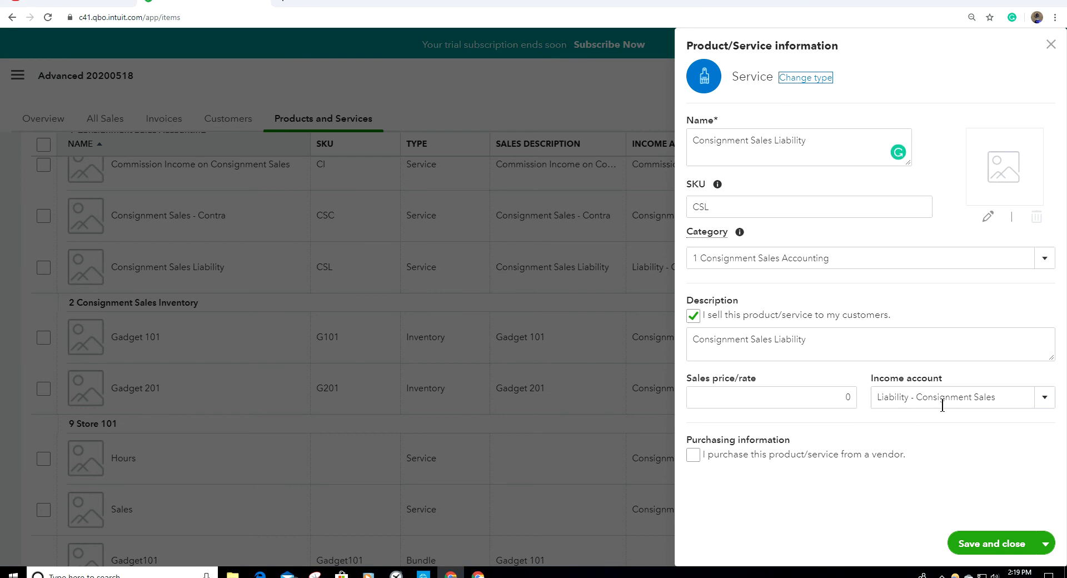
click(1051, 44)
- Examine the Gadget101 bundle's row under 9 Store 101 and the details of the Sales service item, closing it without saving
scroll(838, 372, down, 2)
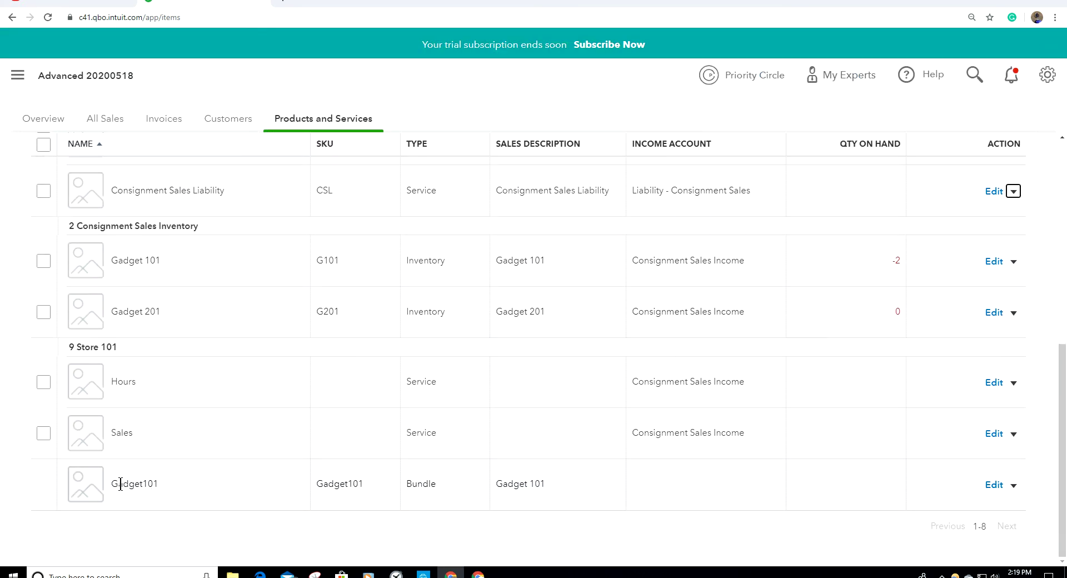
drag(113, 484, 192, 485)
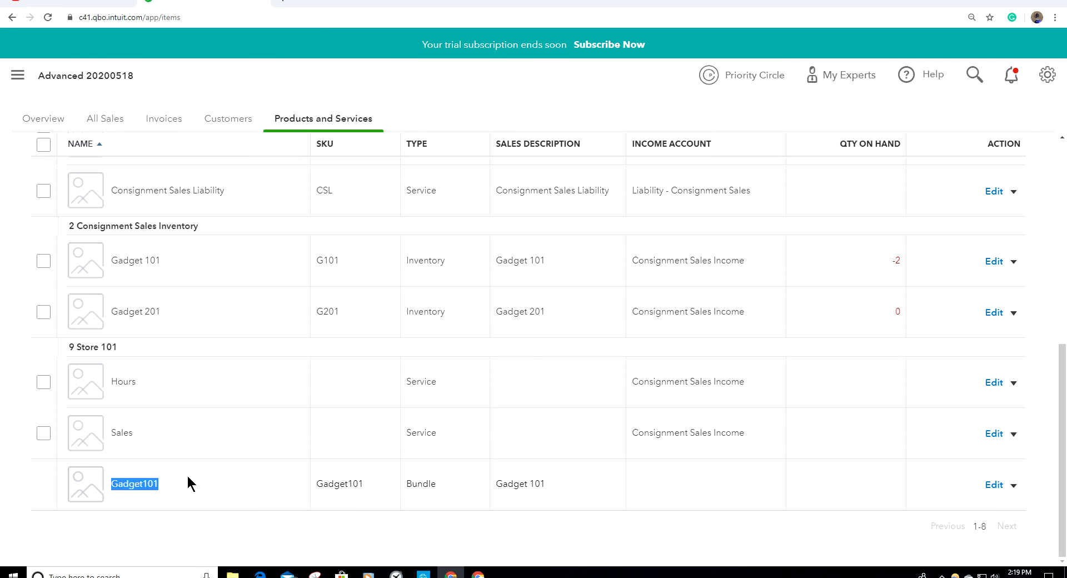
drag(406, 484, 475, 492)
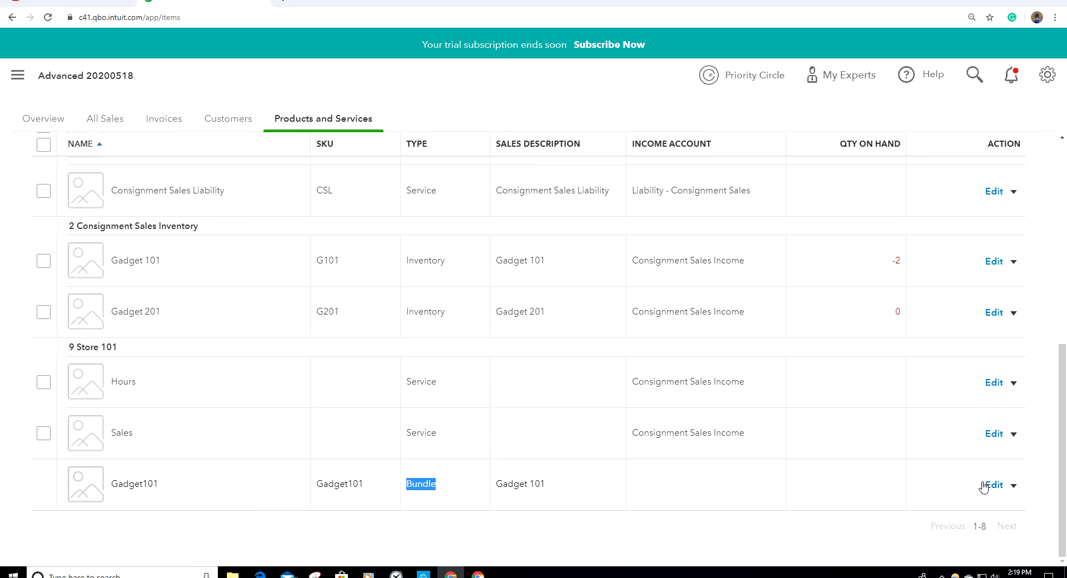
scroll(289, 281, up, 2)
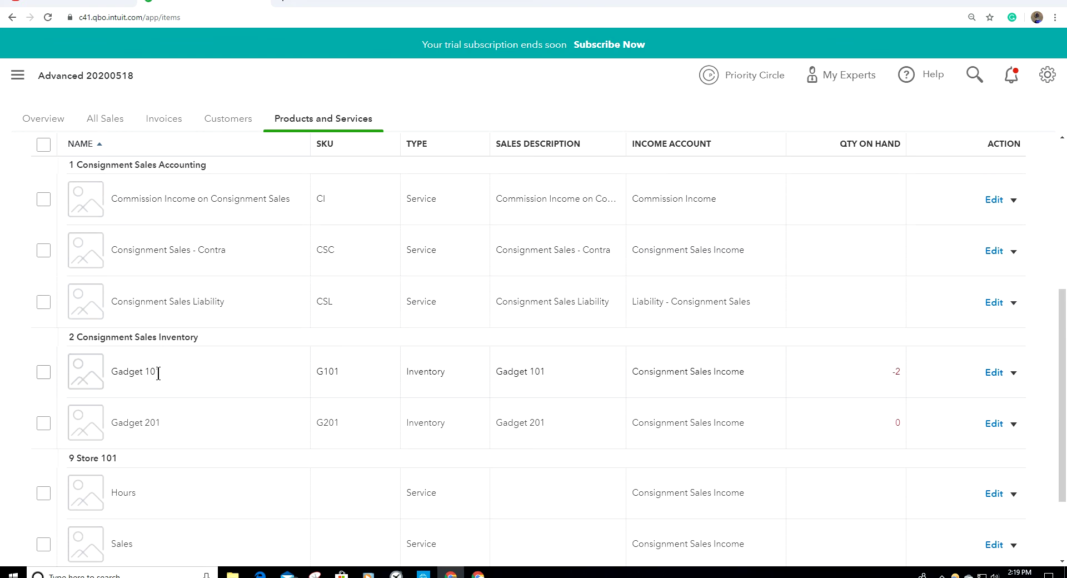
click(991, 545)
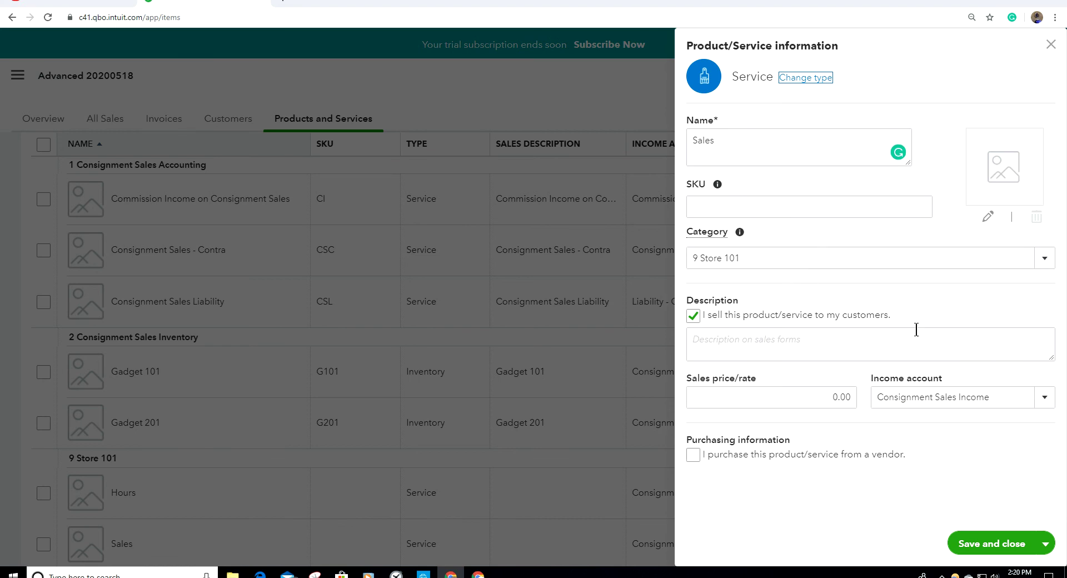
click(1051, 44)
- Open the Gadget101 bundle for editing, examine its included products and quantities, and save it
scroll(328, 524, down, 2)
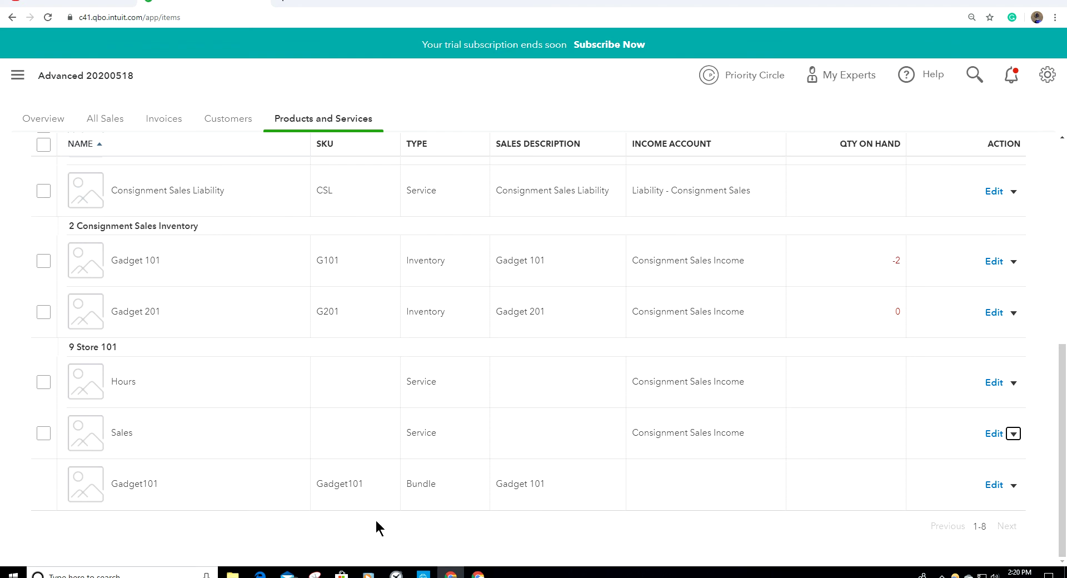
click(994, 486)
scroll(865, 390, down, 2)
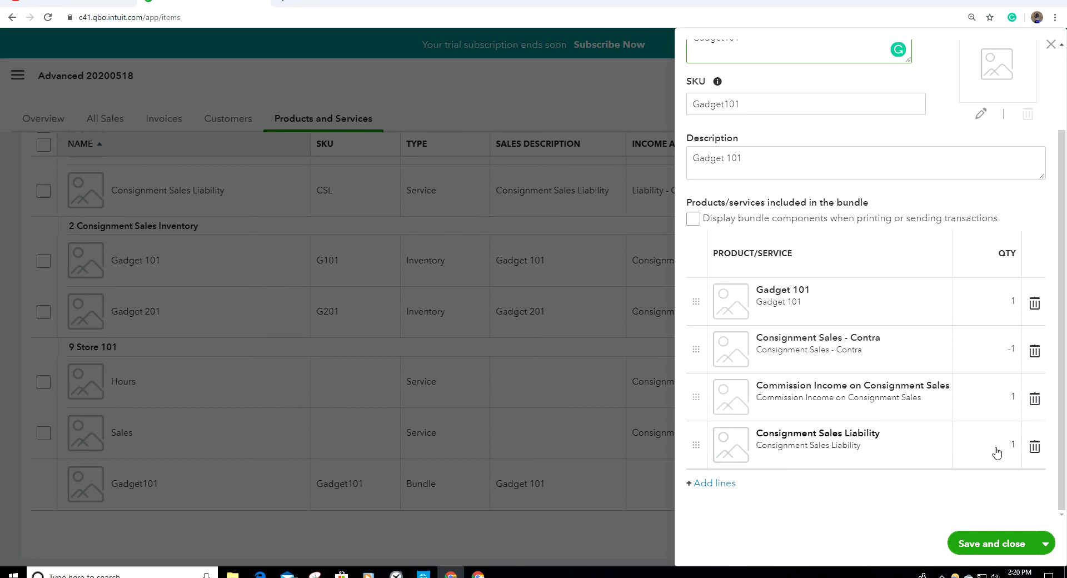
click(994, 549)
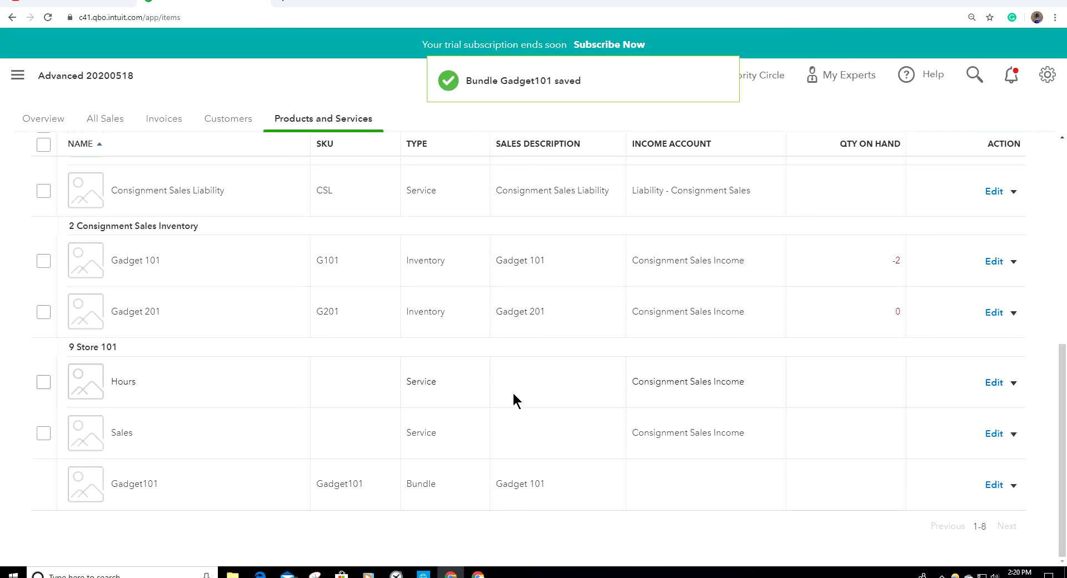
- Start a sales receipt and open Sales Receipt No. 1001 from the recent receipts to examine its Gadget101 bundle lines
scroll(275, 318, up, 8)
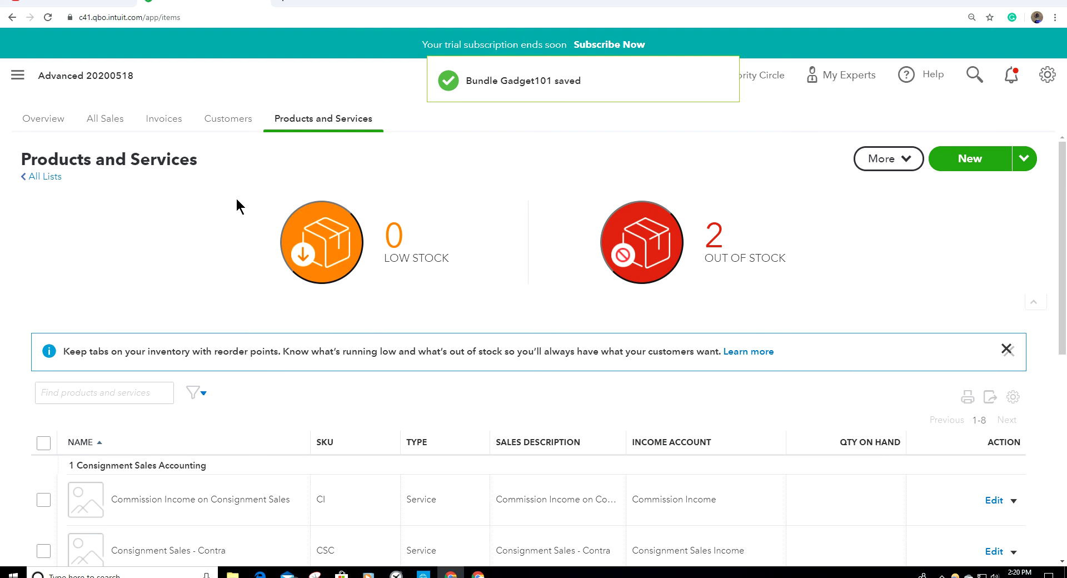
click(17, 78)
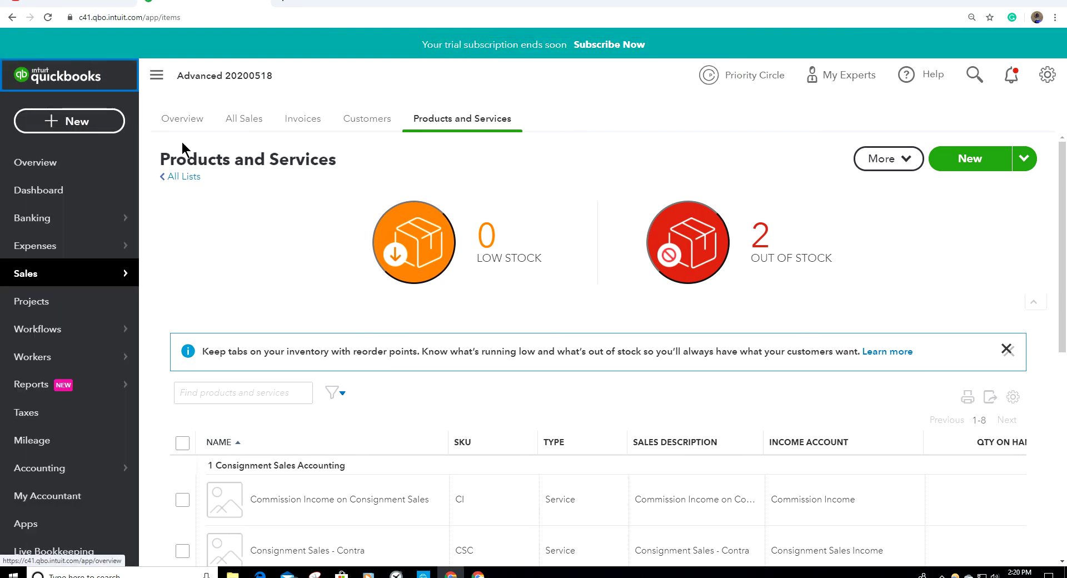
click(70, 122)
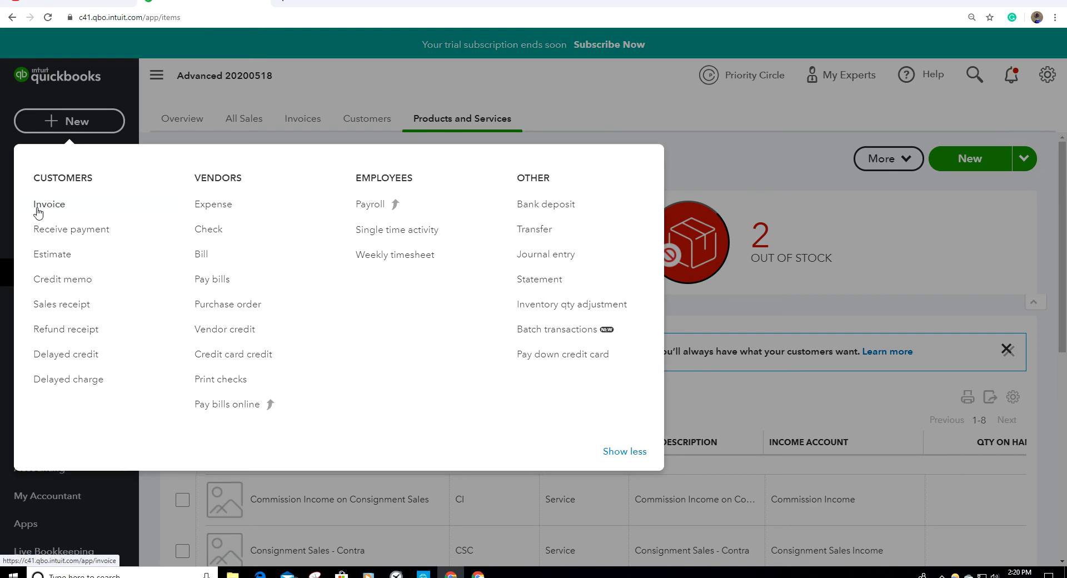
click(47, 304)
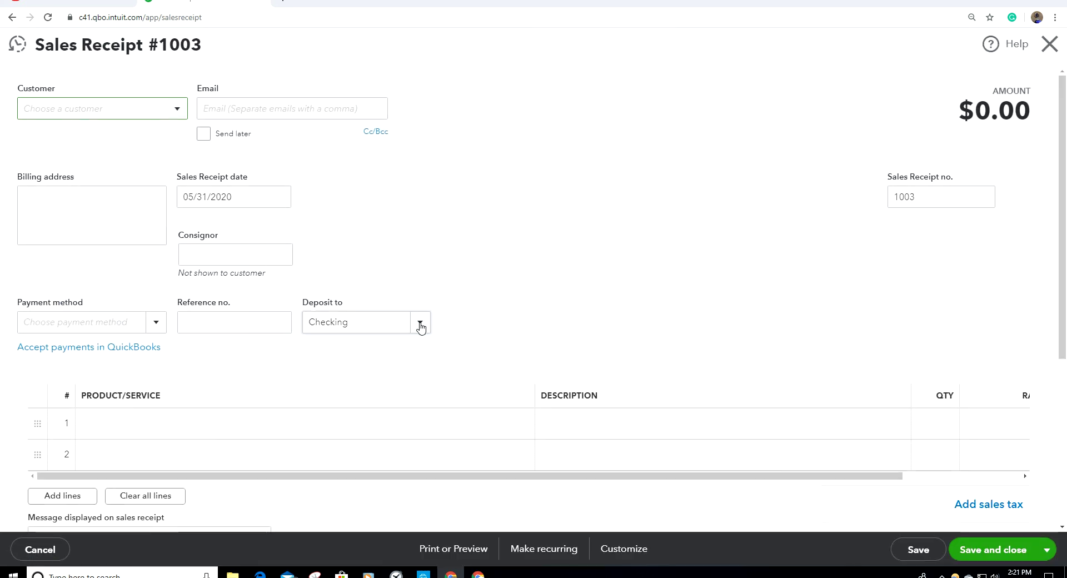
click(18, 44)
click(52, 130)
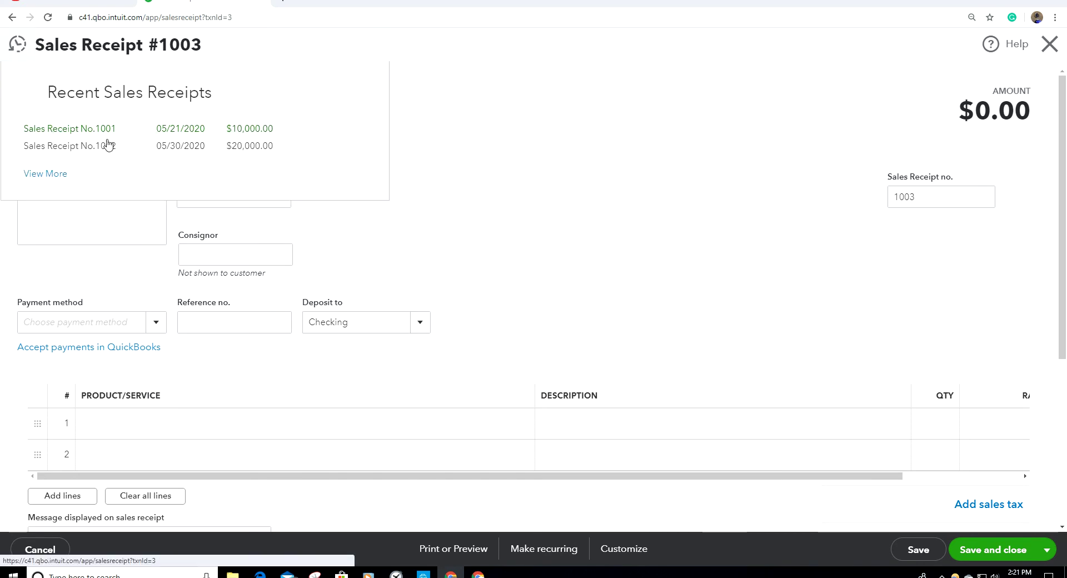
scroll(784, 426, down, 2)
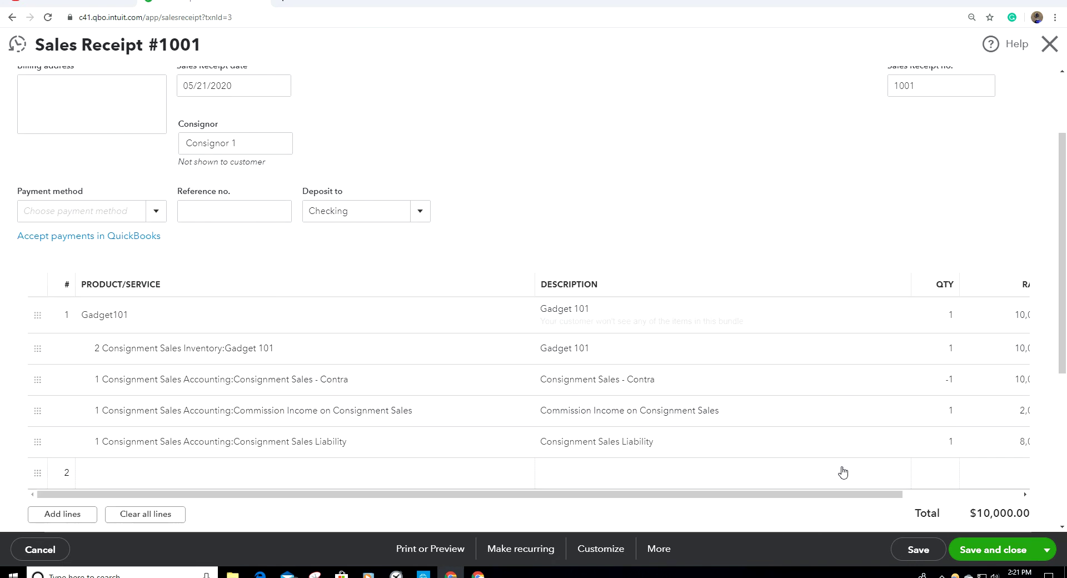
- Reduce the browser zoom one level so the sales receipt's rate and amount columns fit on screen
click(1055, 17)
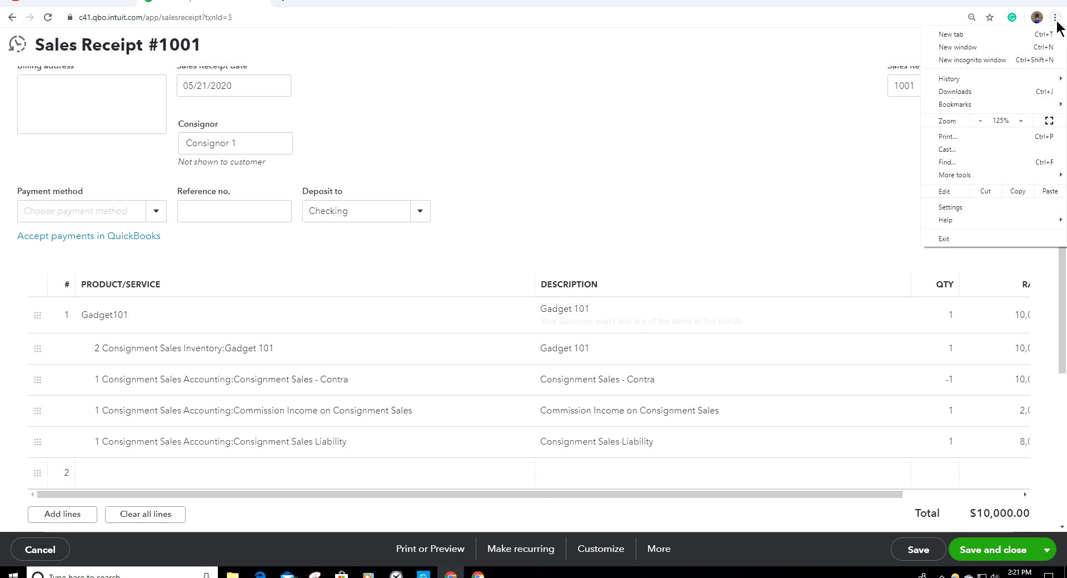
click(979, 121)
click(744, 110)
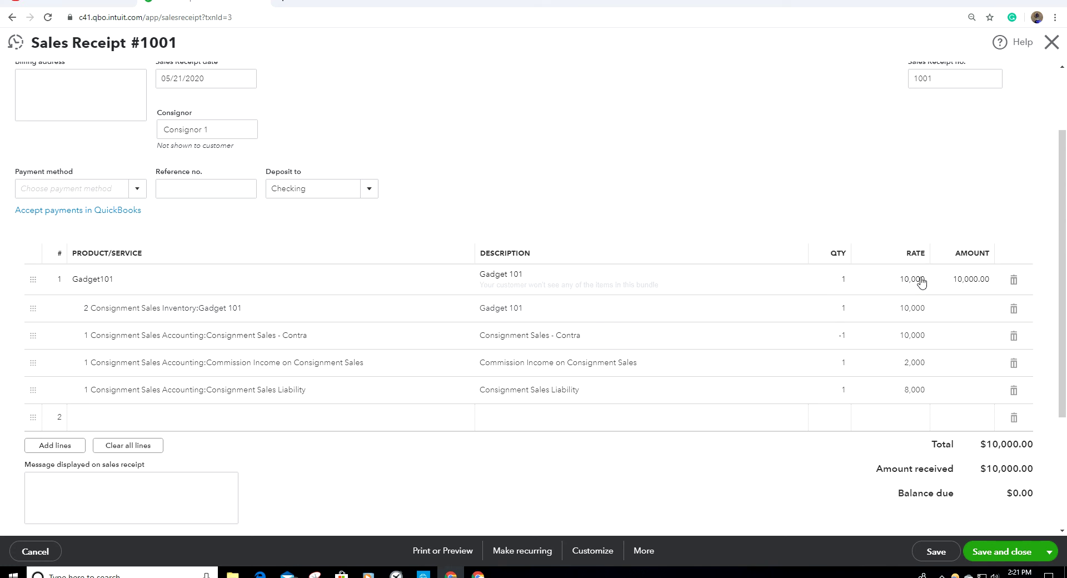
- Preview the printed version of Sales Receipt 1001, examine how the bundle appears to the customer, and close the preview
click(413, 550)
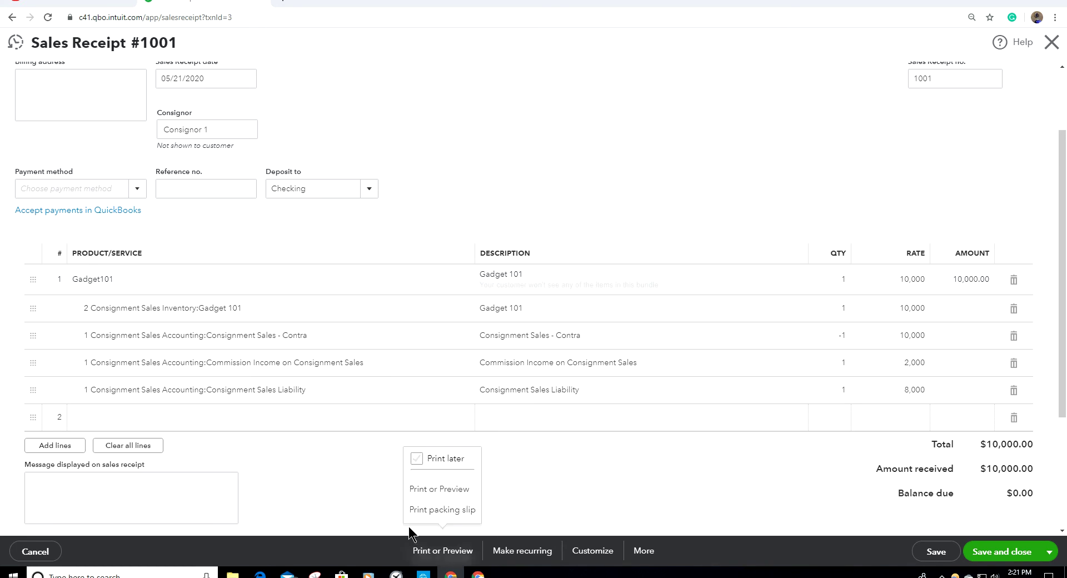
click(414, 493)
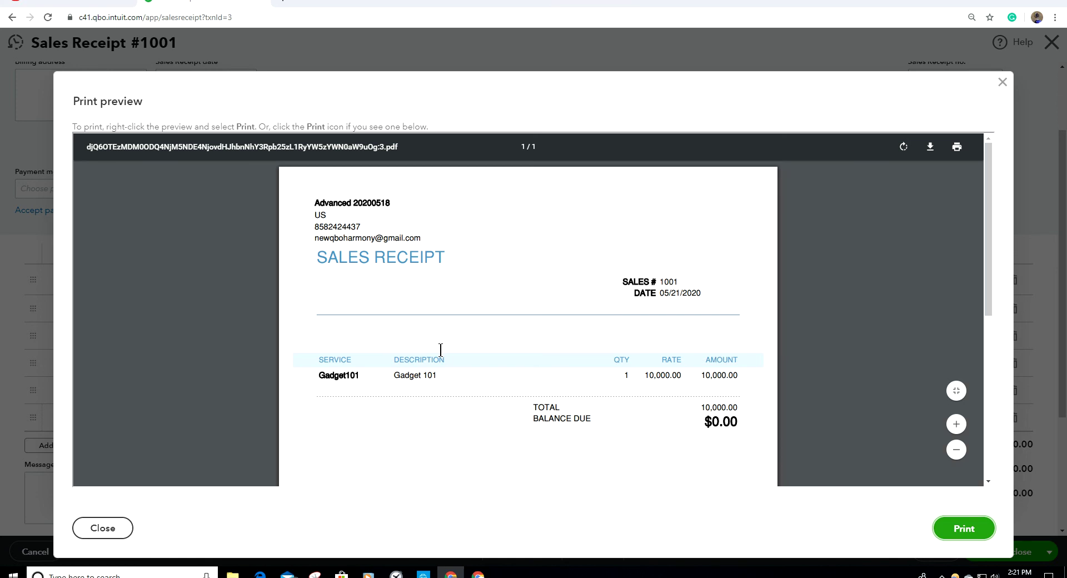
click(1003, 81)
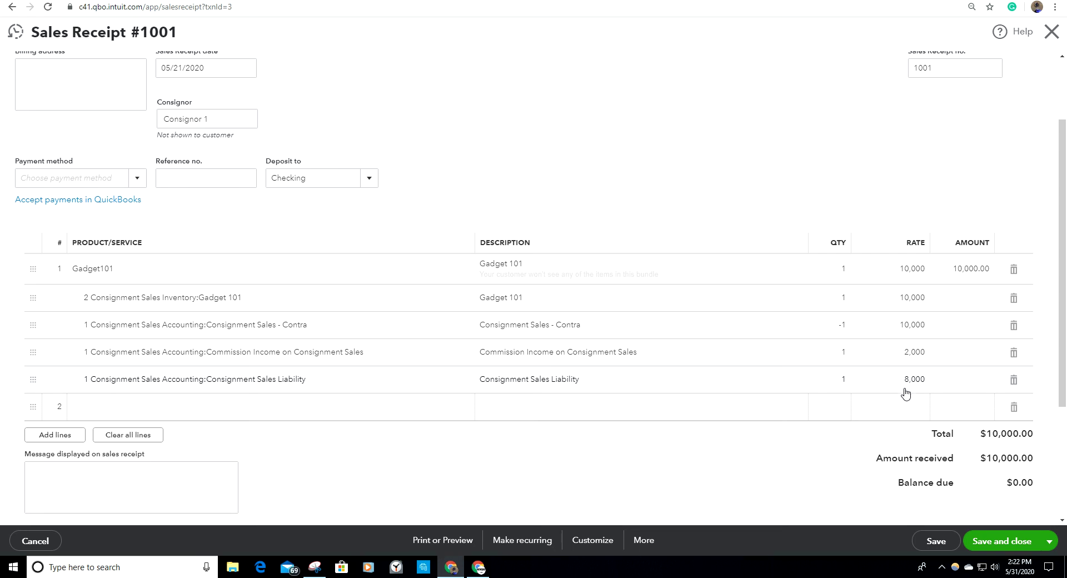
- Open the transaction journal for Sales Receipt 1001 and examine its debit and credit entries
click(644, 540)
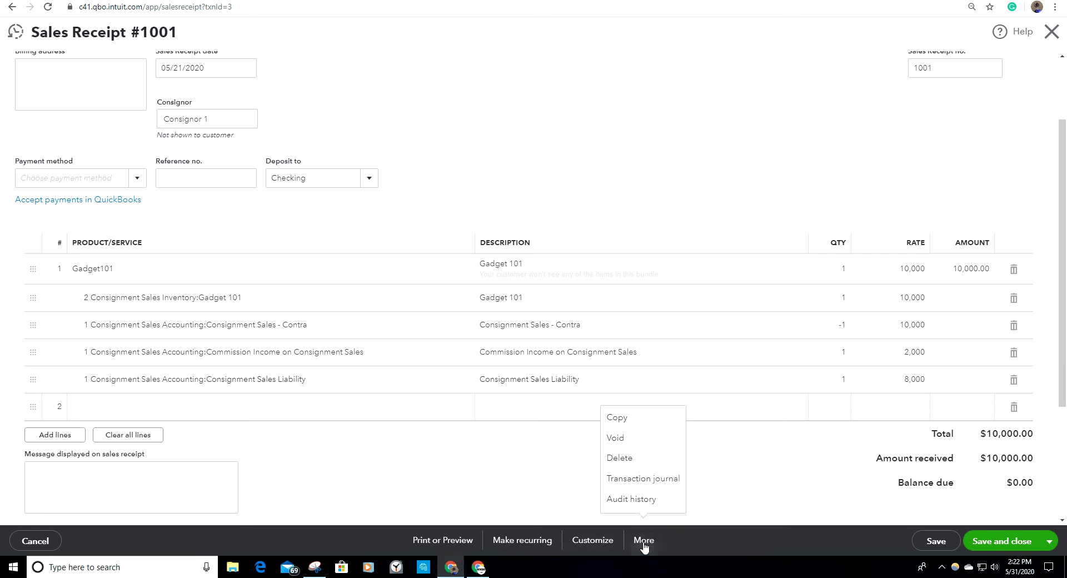
click(643, 480)
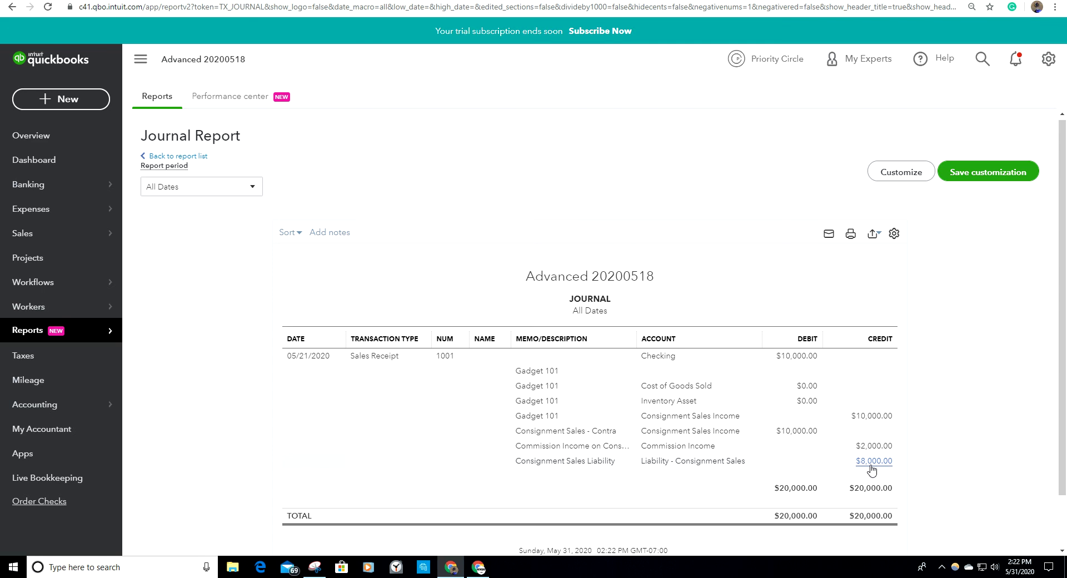
- Start a new sales receipt and add a new customer to it by entering the customer's full name
click(61, 99)
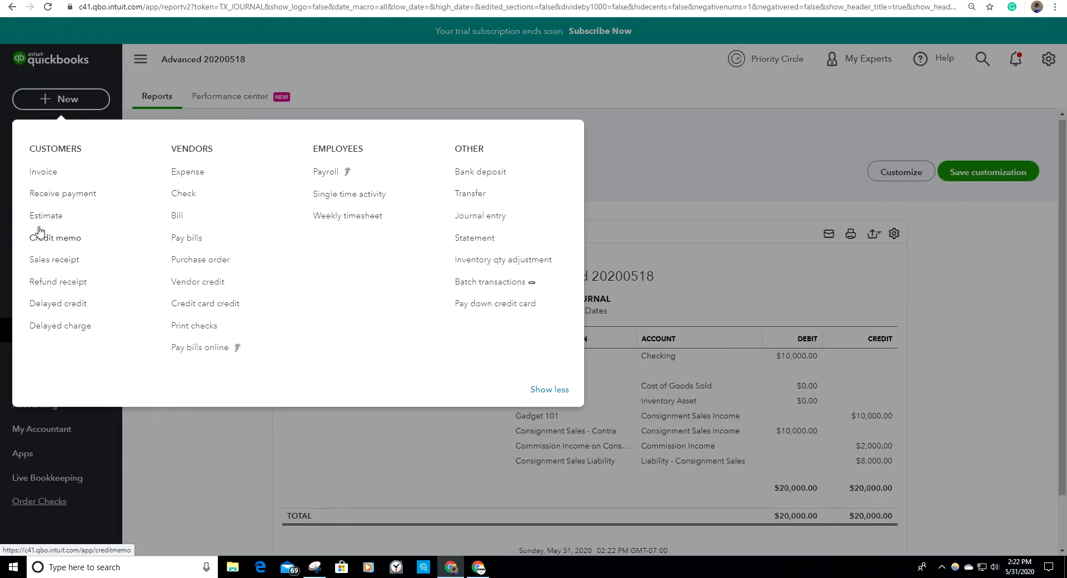
click(43, 263)
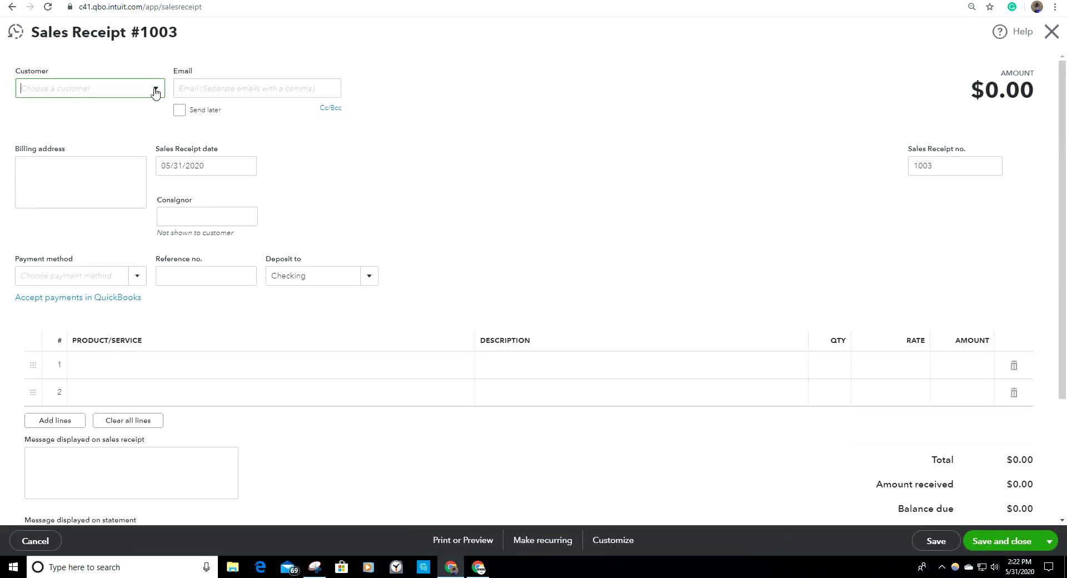
click(156, 90)
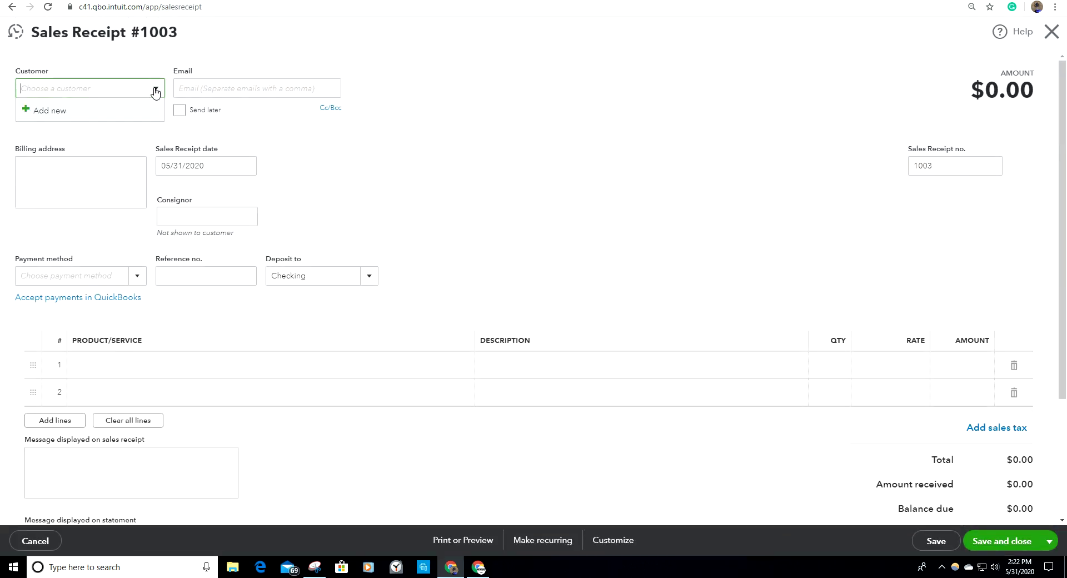
click(50, 111)
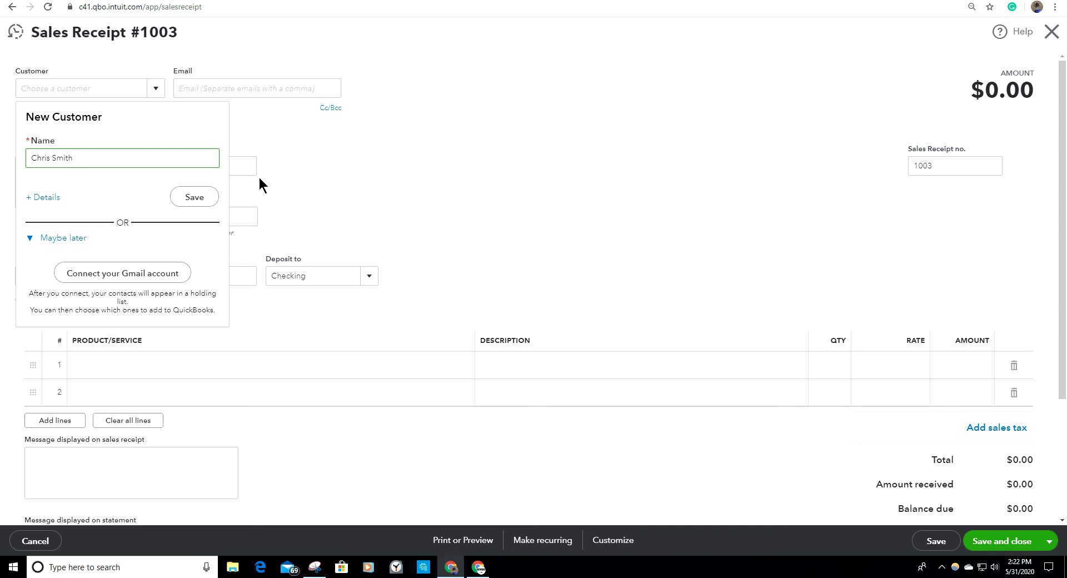
click(192, 195)
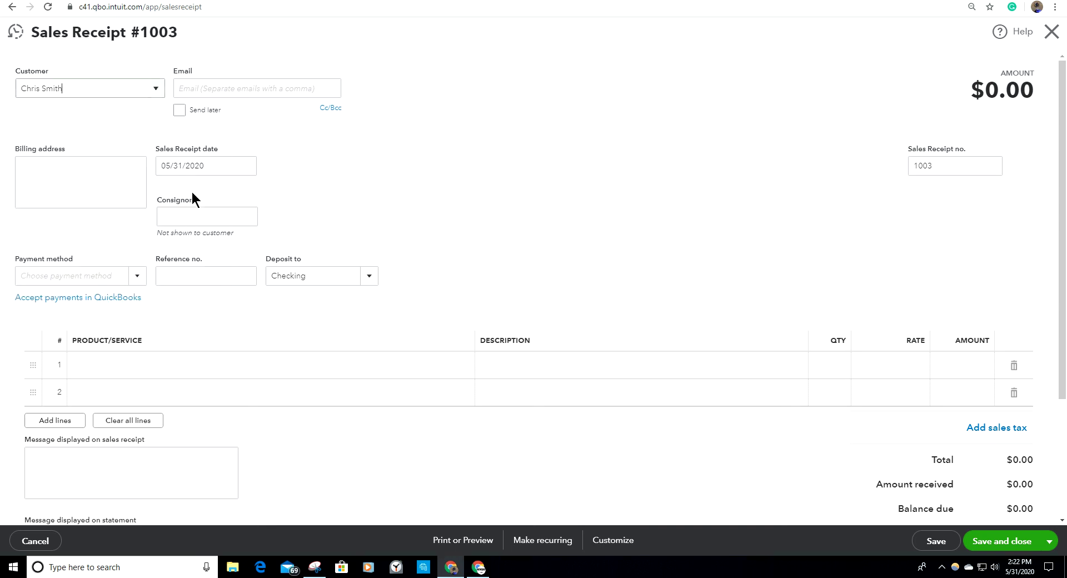
- Set the sales receipt date to 06/01/2020 and enter the consignor's full name in the Consignor field
click(245, 170)
click(270, 197)
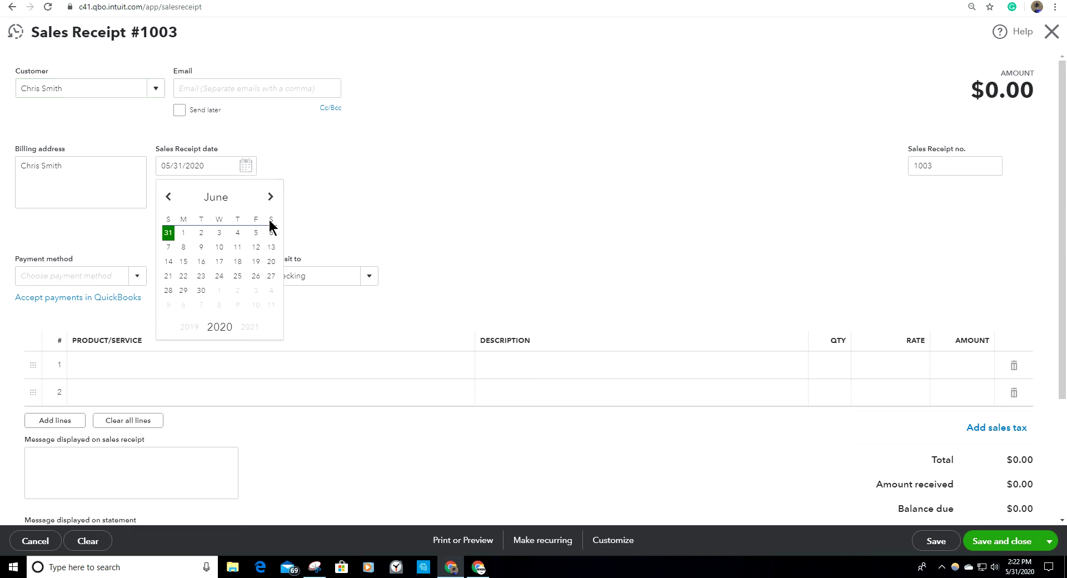
click(184, 233)
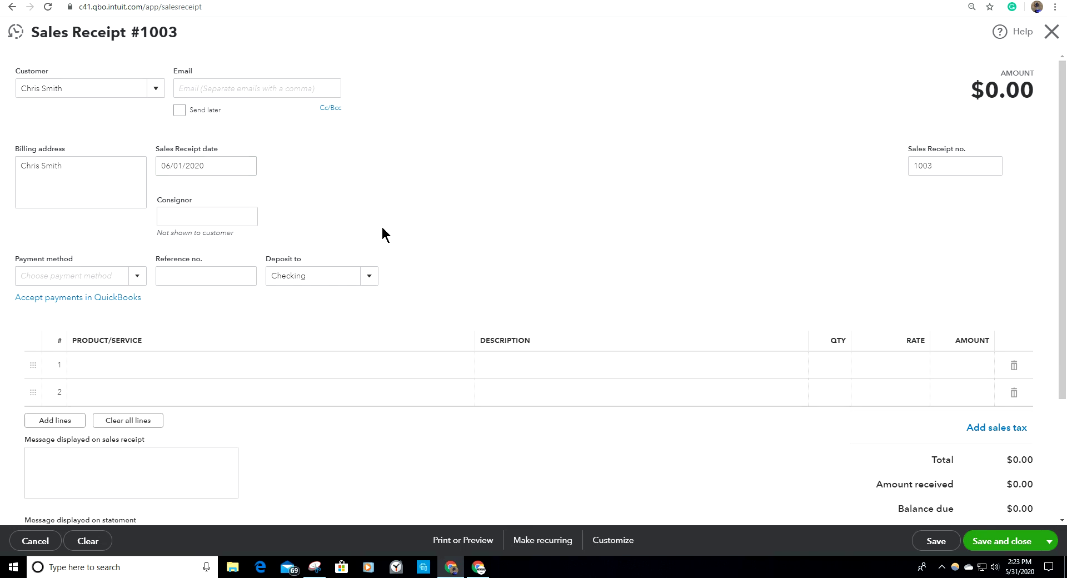
click(188, 217)
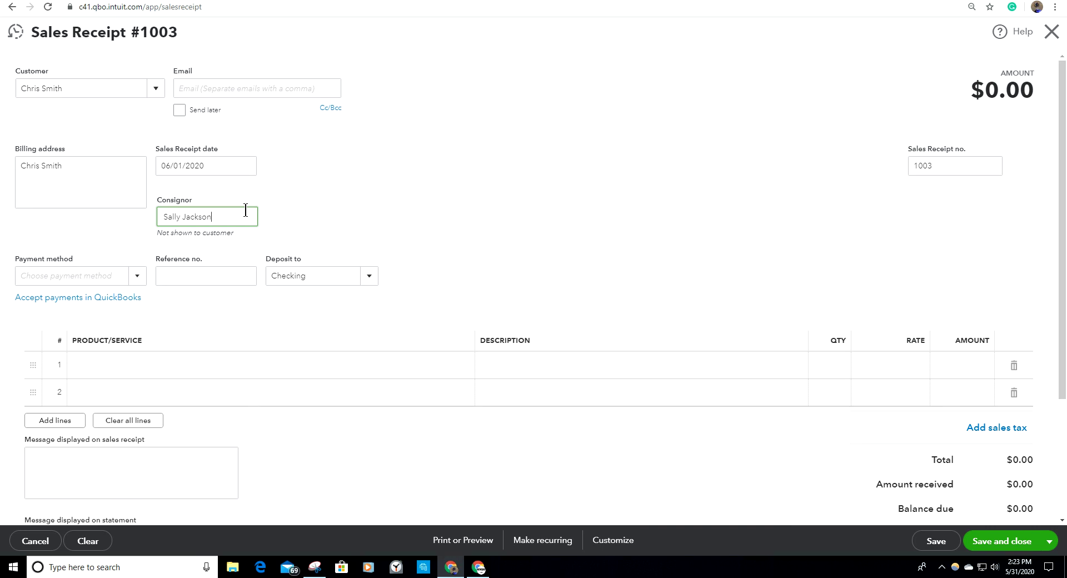
click(384, 175)
- Add the Gadget101 bundle, not the Gadget 101 inventory item, as the first product line of the sales receipt
click(139, 367)
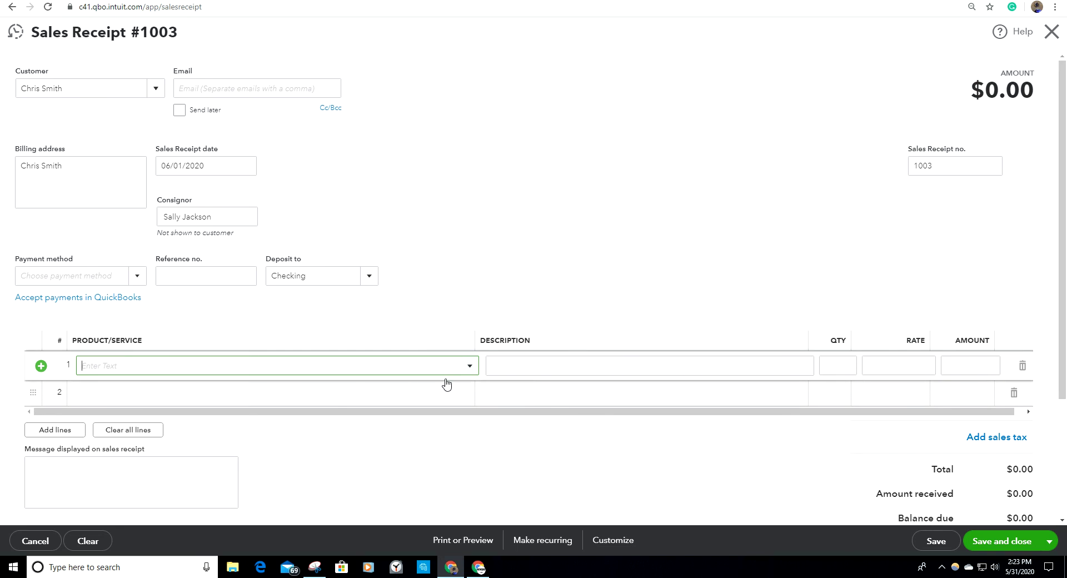
click(468, 367)
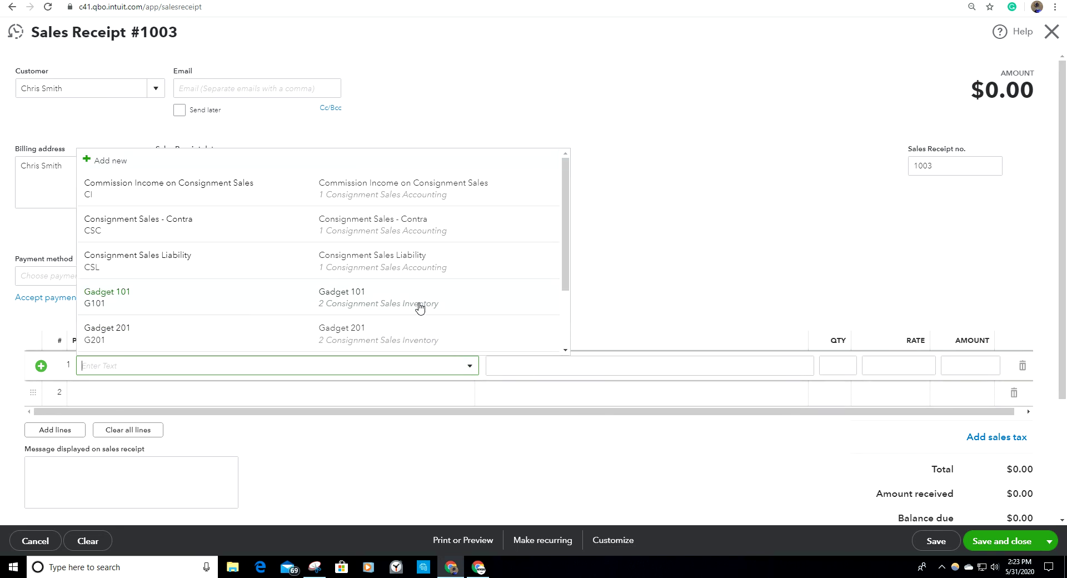
click(418, 301)
click(467, 366)
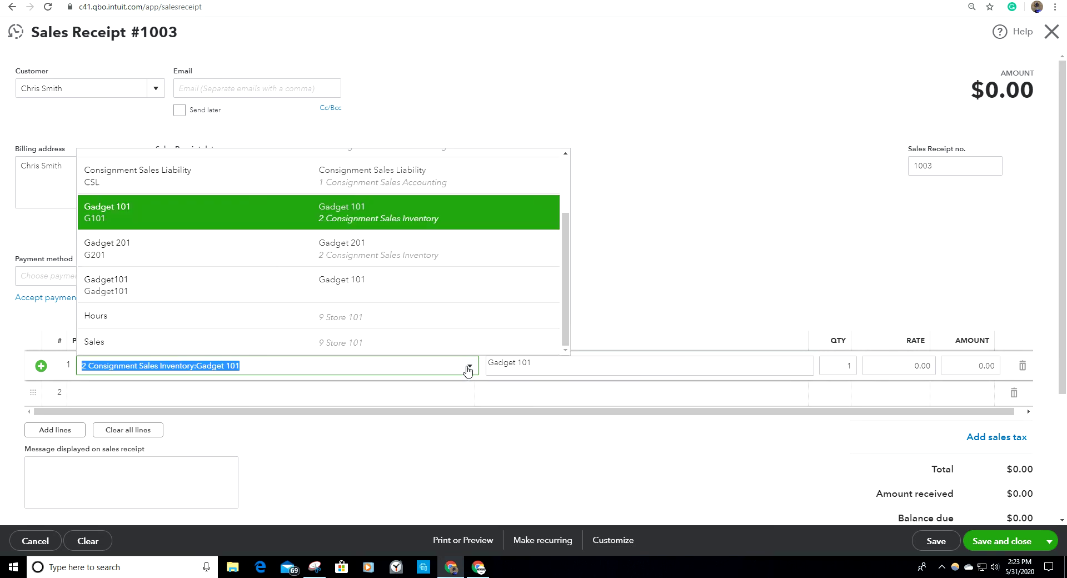
scroll(449, 285, up, 2)
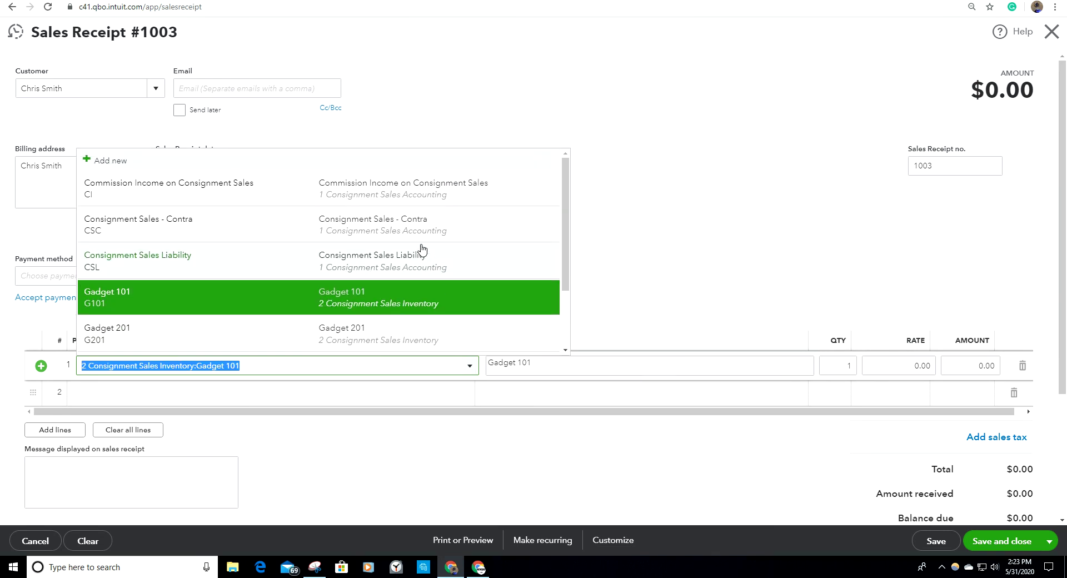
scroll(421, 248, down, 1)
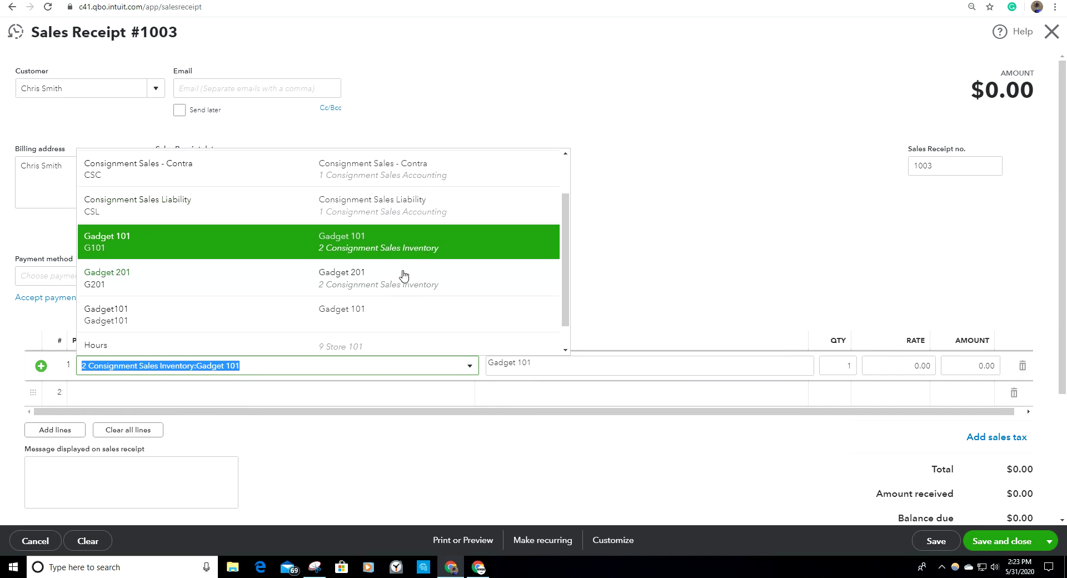
click(338, 318)
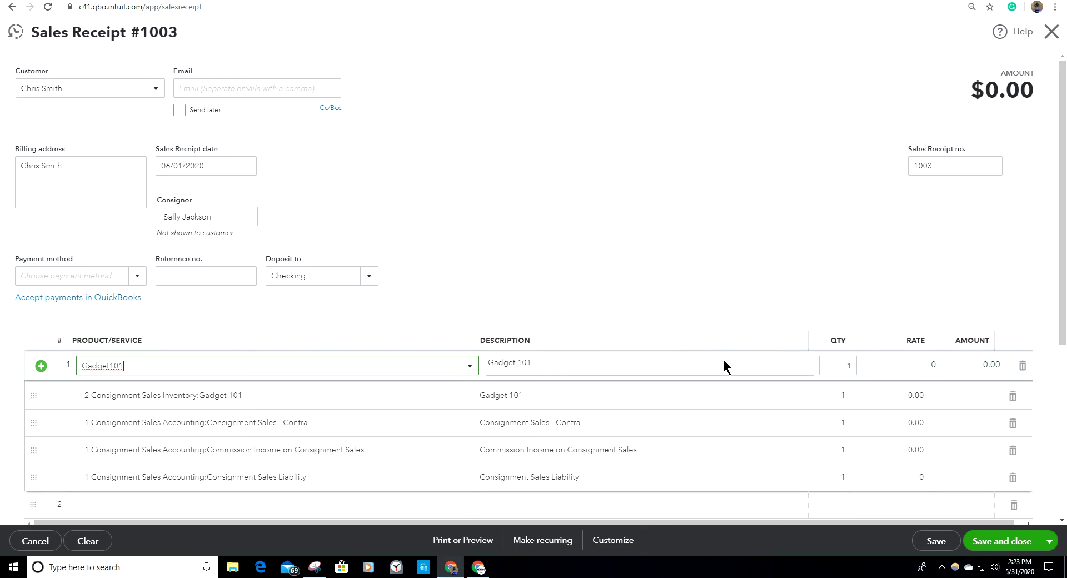
- Set the rates of the bundle's Gadget 101 inventory line and Consignment Sales - Contra line to 40,000 each
scroll(711, 297, down, 1)
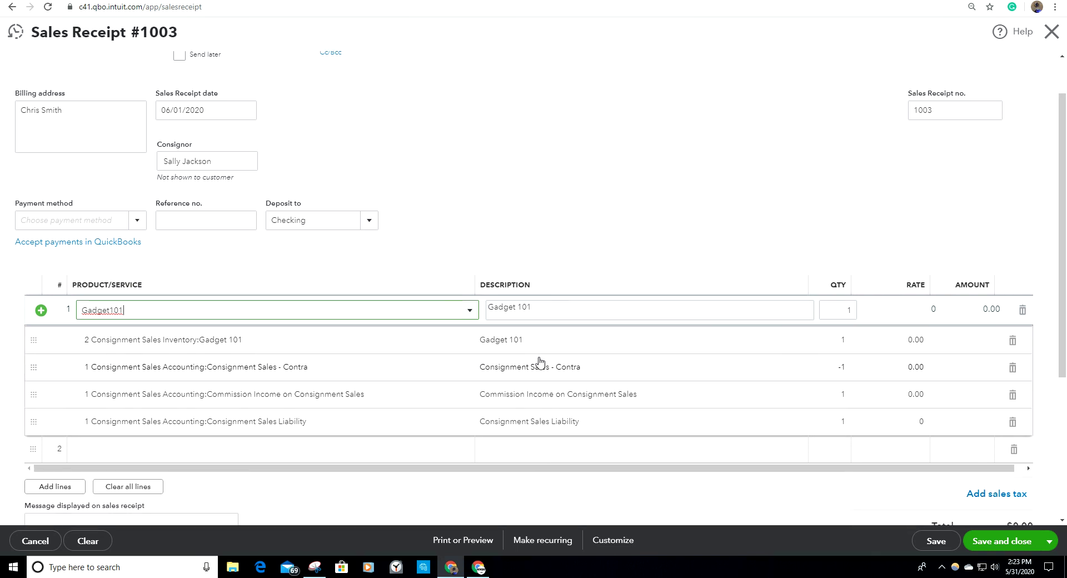
click(900, 342)
text(40,000)
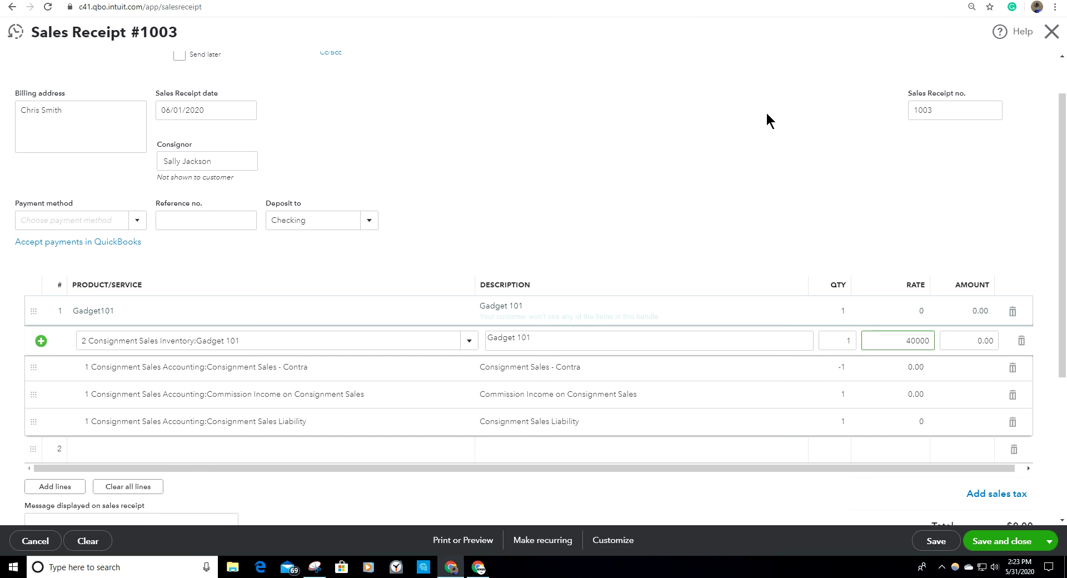
click(700, 168)
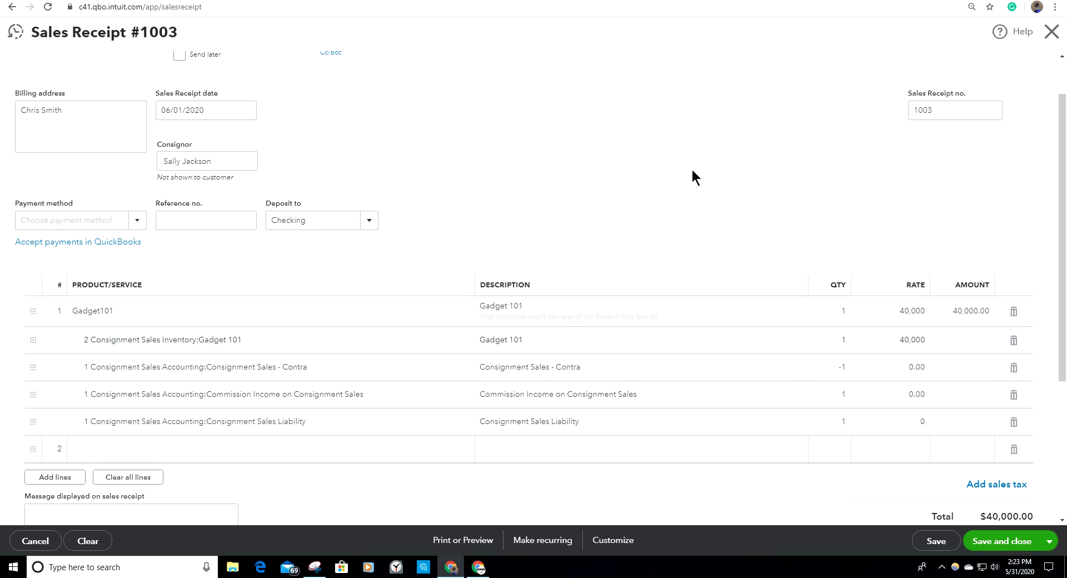
click(910, 365)
text(40000)
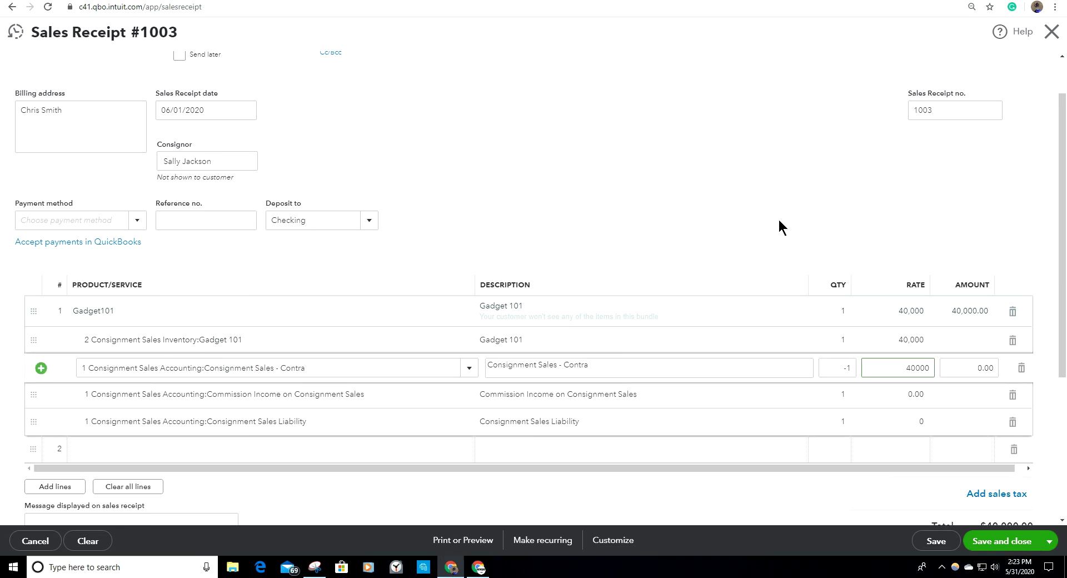
click(778, 223)
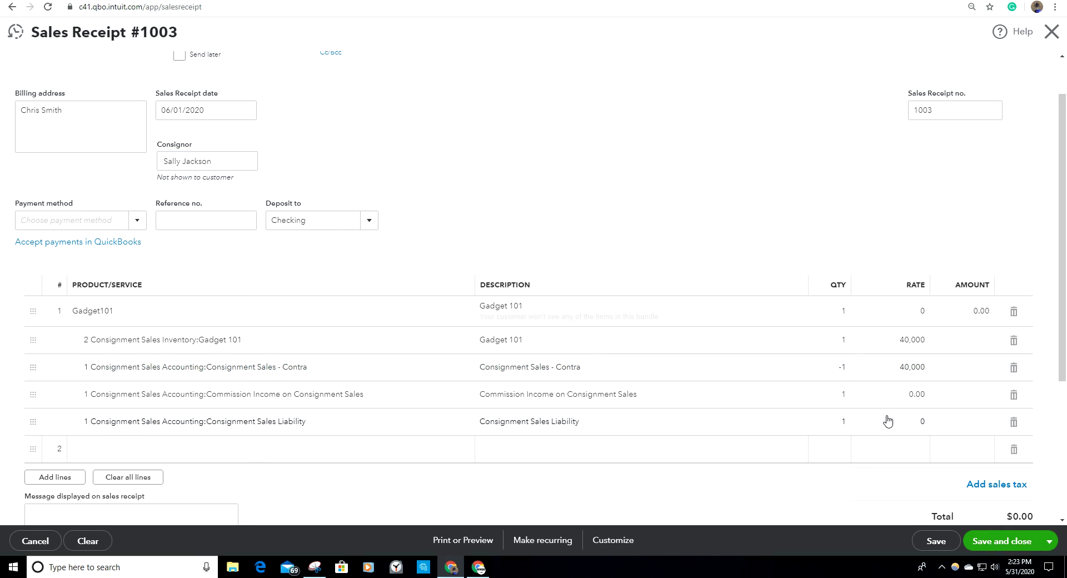
- Set the Commission Income on Consignment Sales rate to 8,000 and the Consignment Sales Liability rate to 32,000, and save the receipt
click(911, 394)
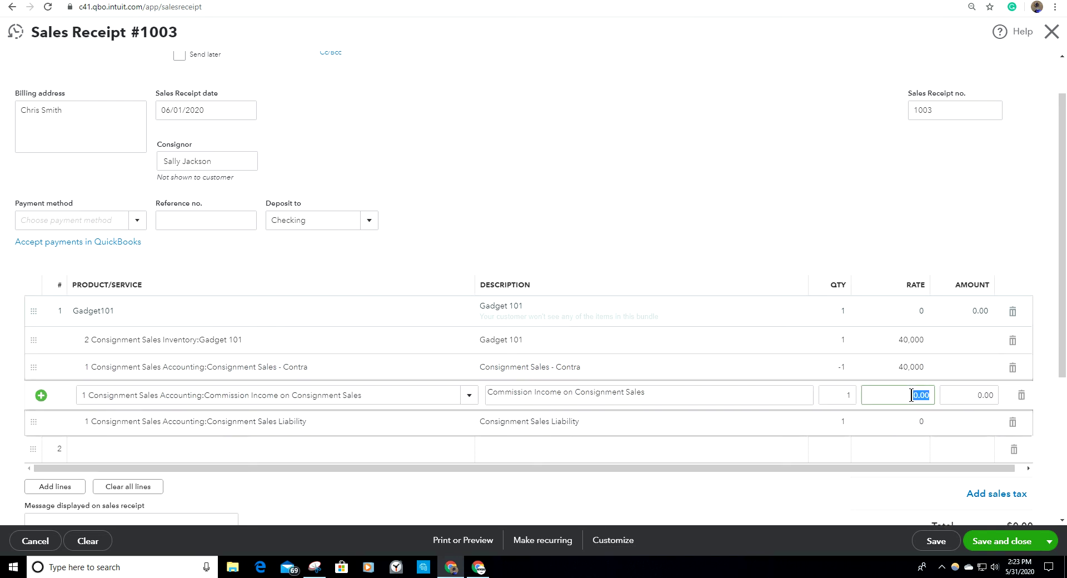
text(8,0)
text(000)
click(773, 181)
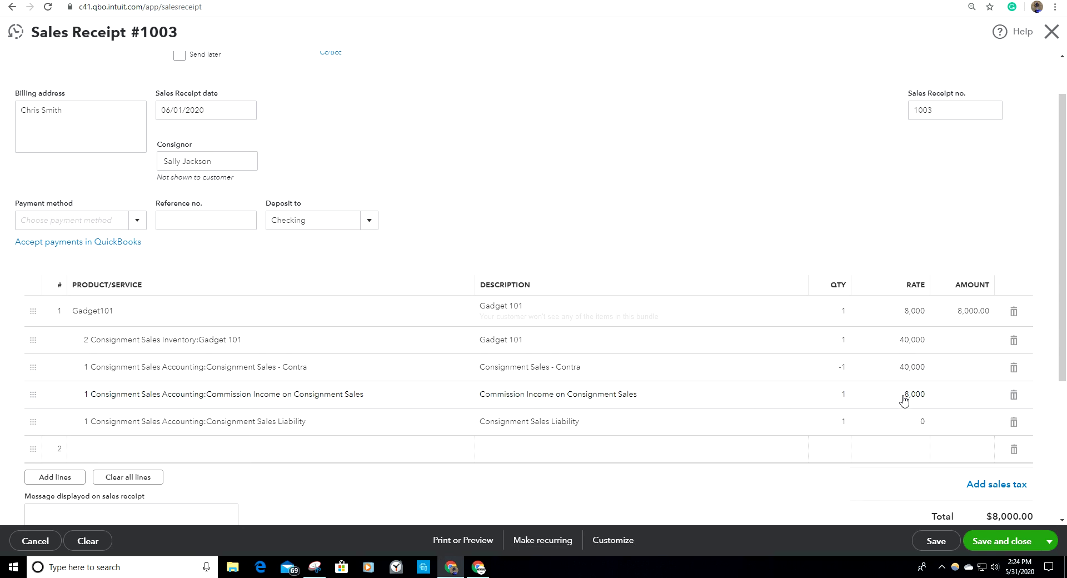
click(928, 424)
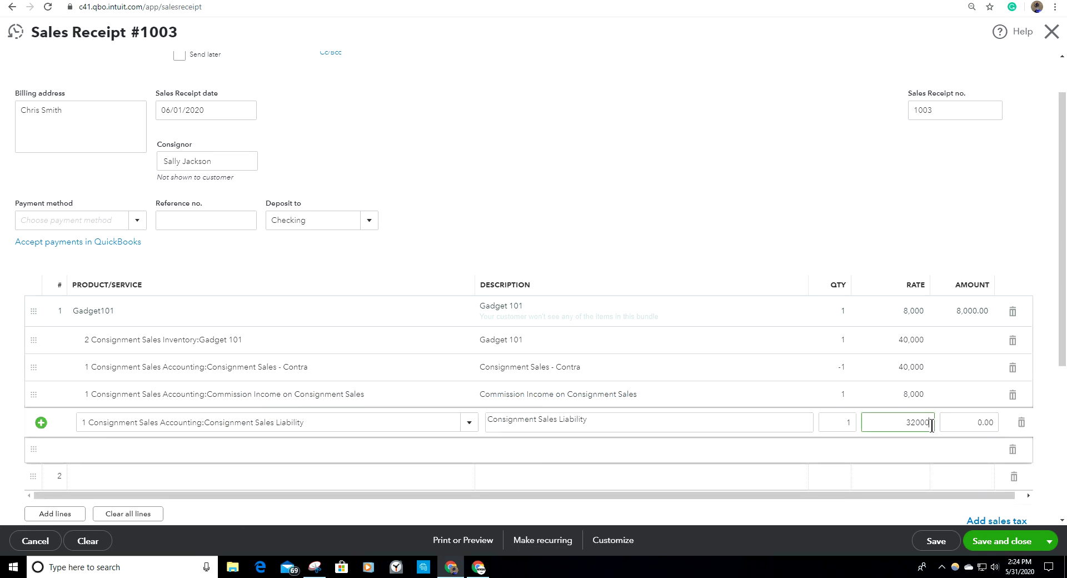
click(720, 152)
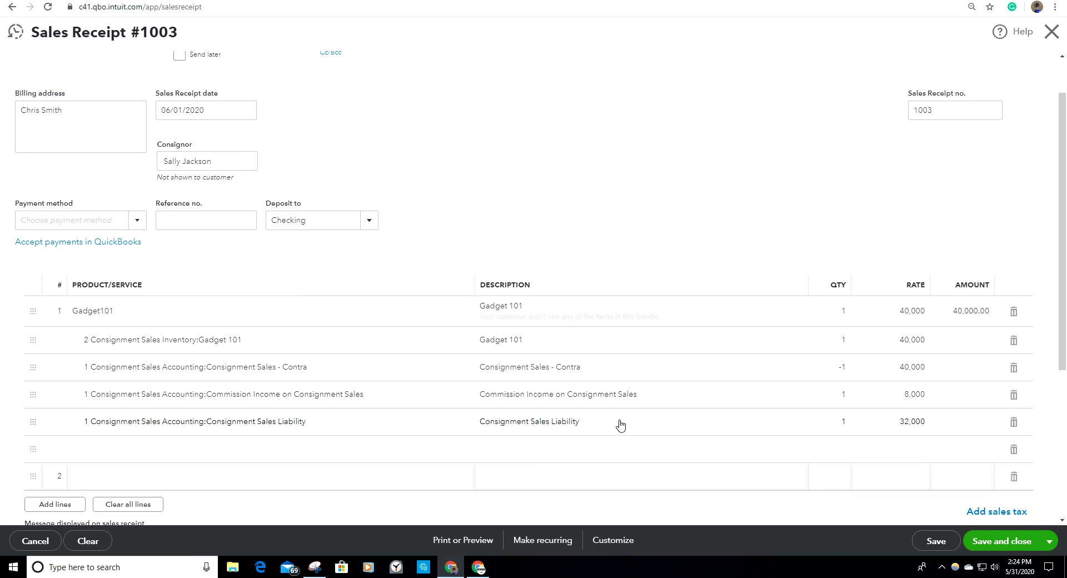
scroll(786, 247, up, 1)
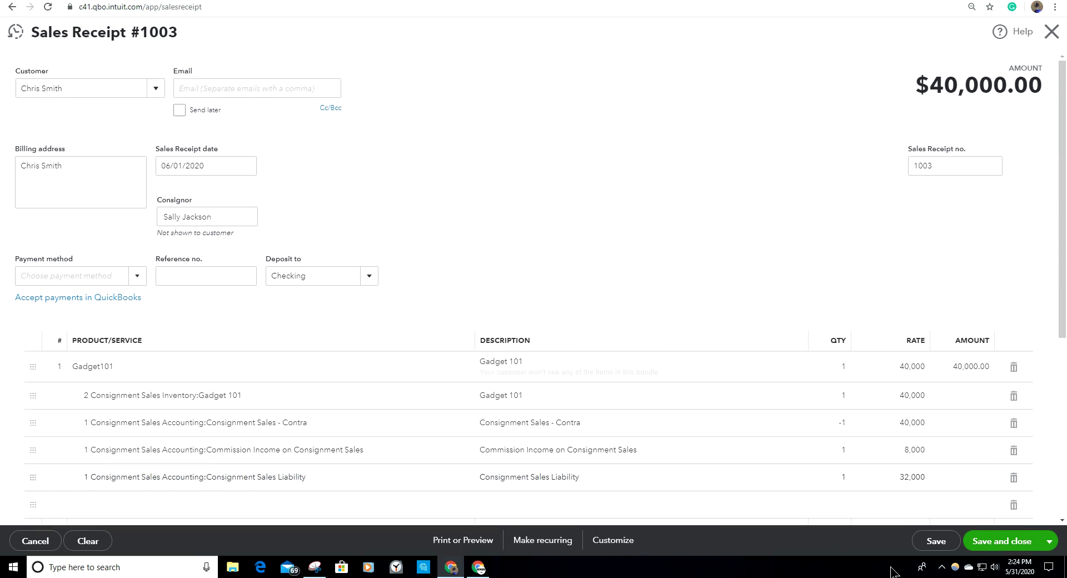
click(936, 542)
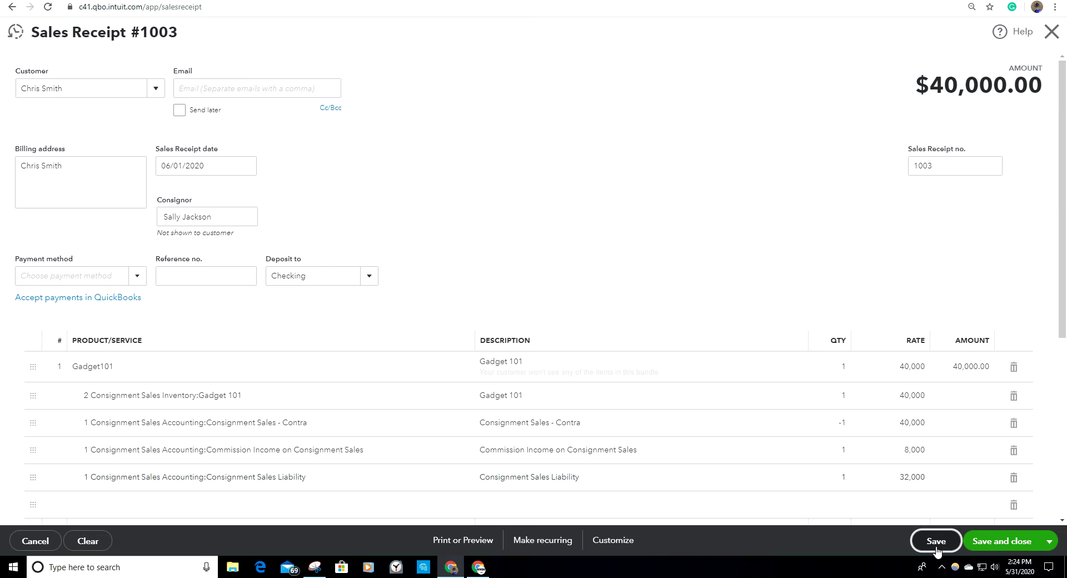
- Preview the printed version of Sales Receipt 1003, examine how the bundle appears to the customer, and save and close the receipt
click(439, 543)
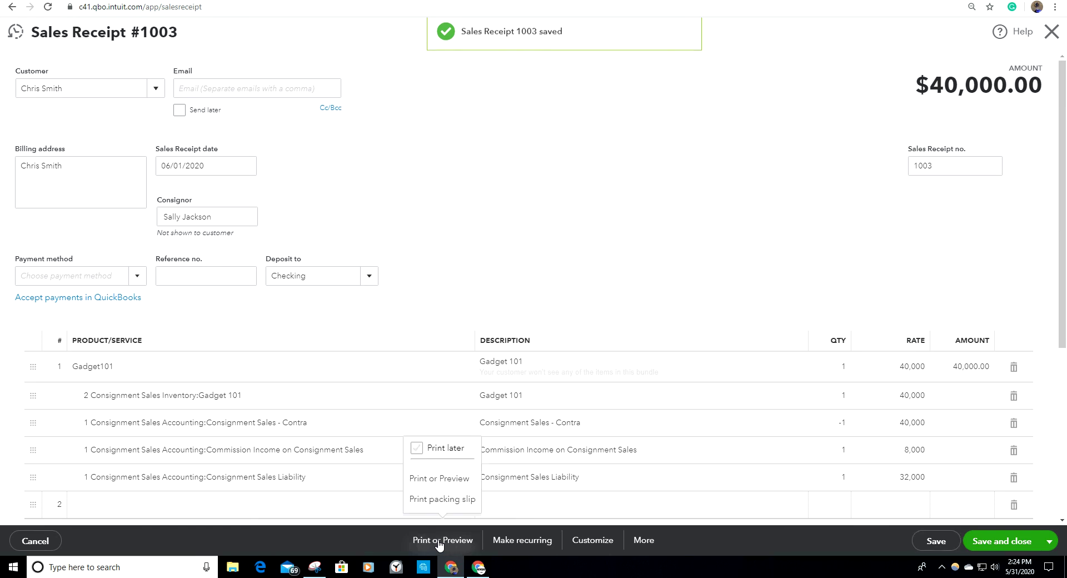
click(438, 483)
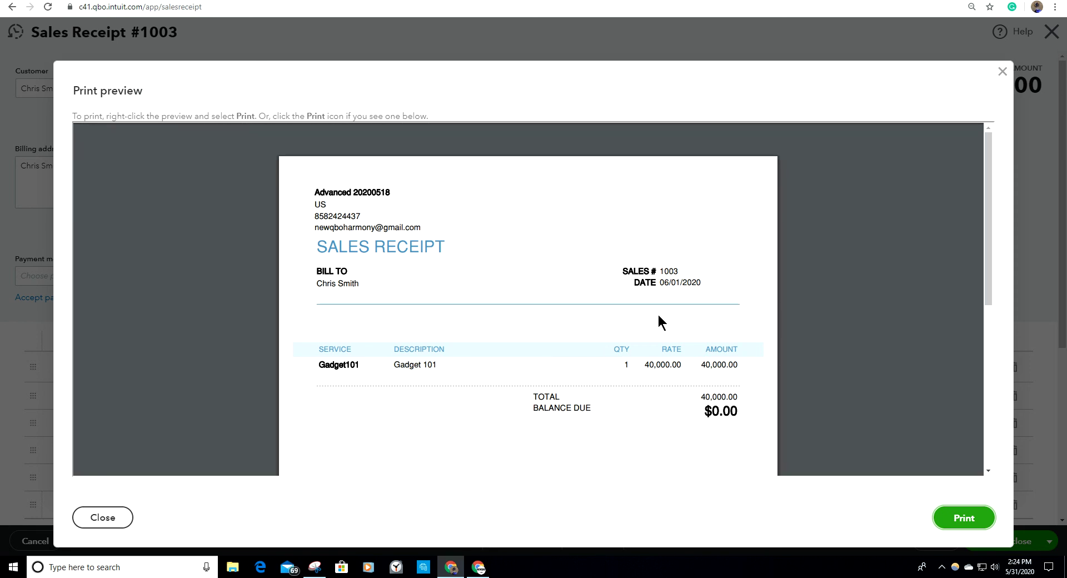
click(1002, 72)
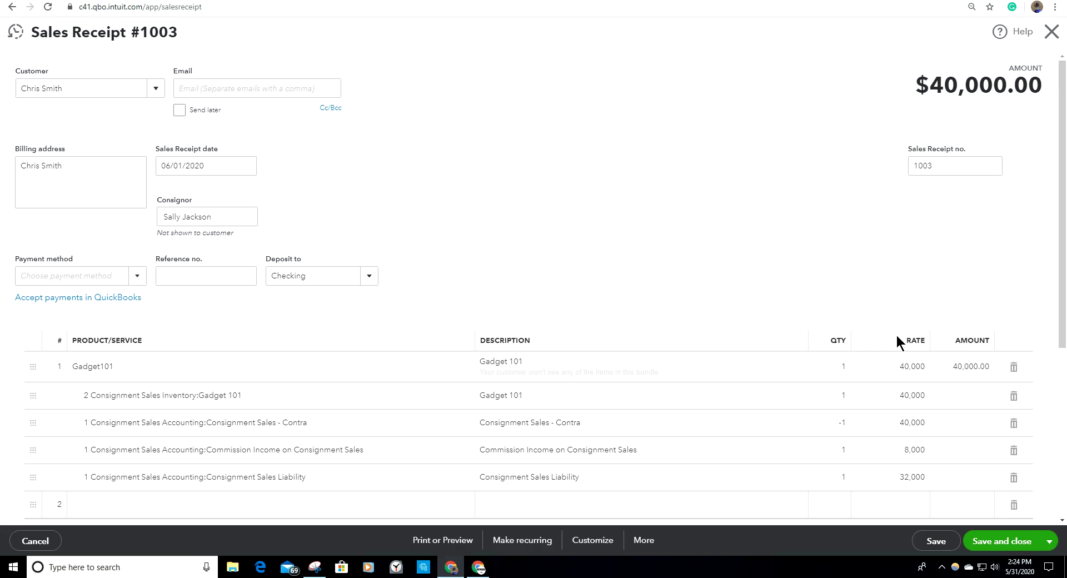
click(1002, 546)
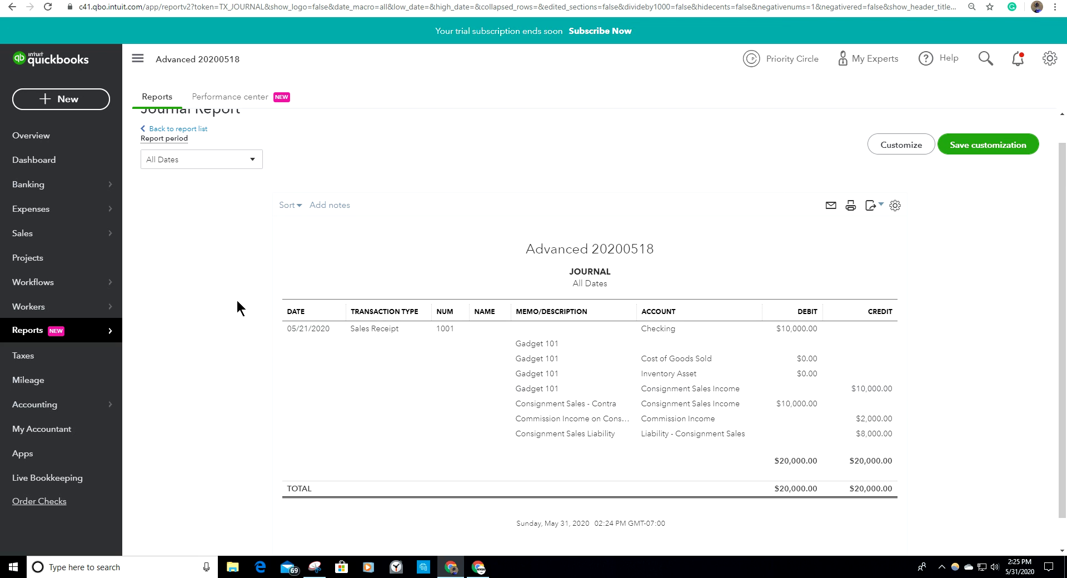
- Return from the journal report to the report list, and switch to the Canva presentation to view Page 3
click(199, 131)
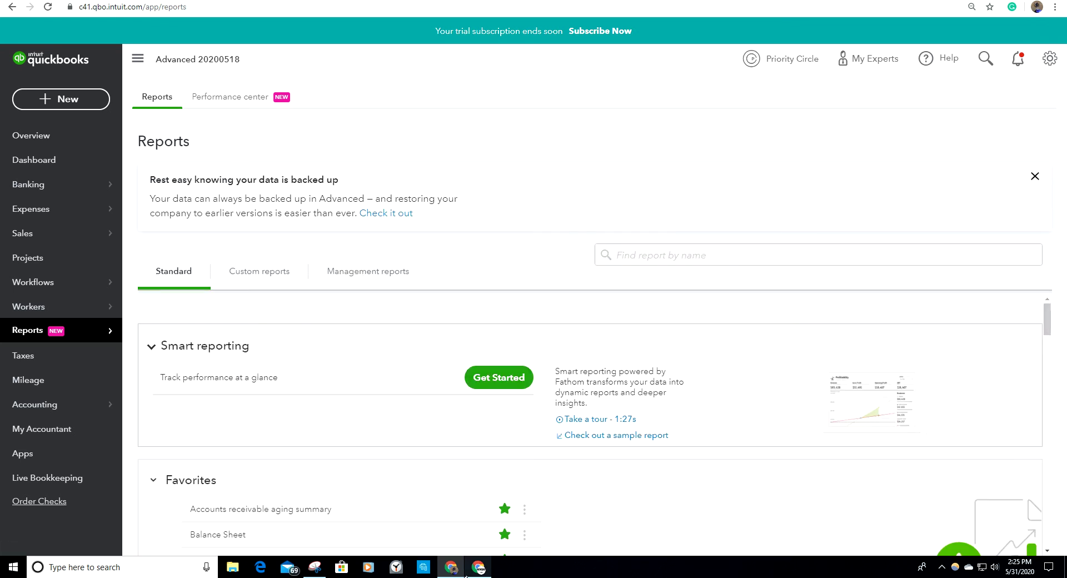
mouse_move(453, 573)
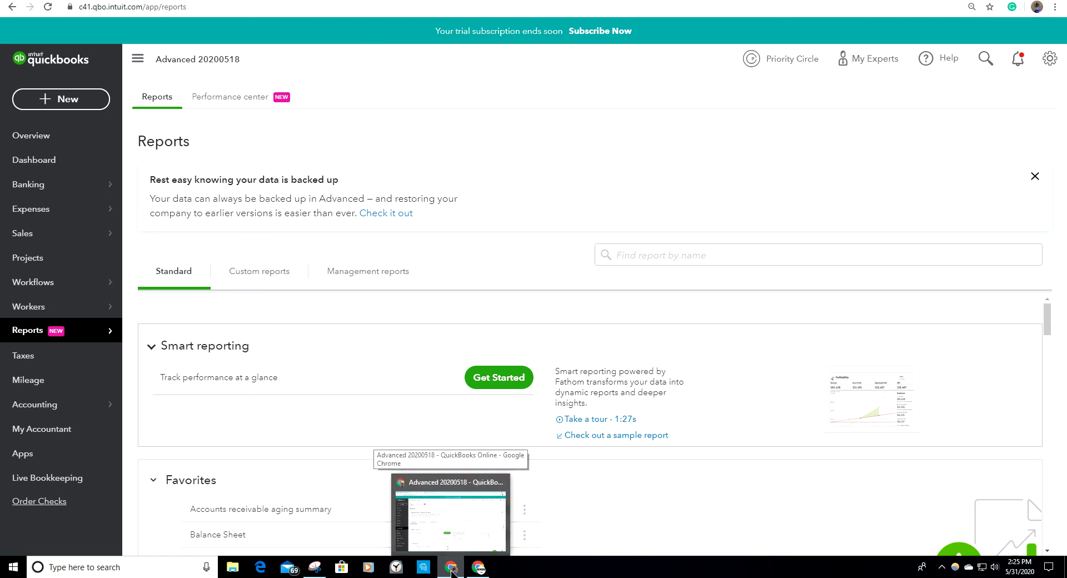
click(478, 566)
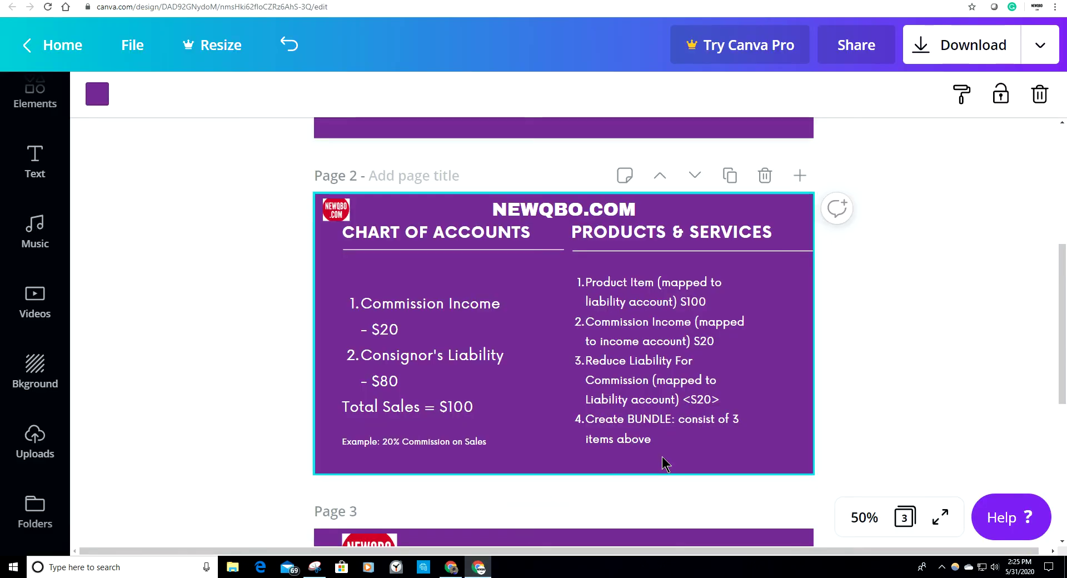
scroll(807, 447, down, 5)
scroll(812, 444, down, 2)
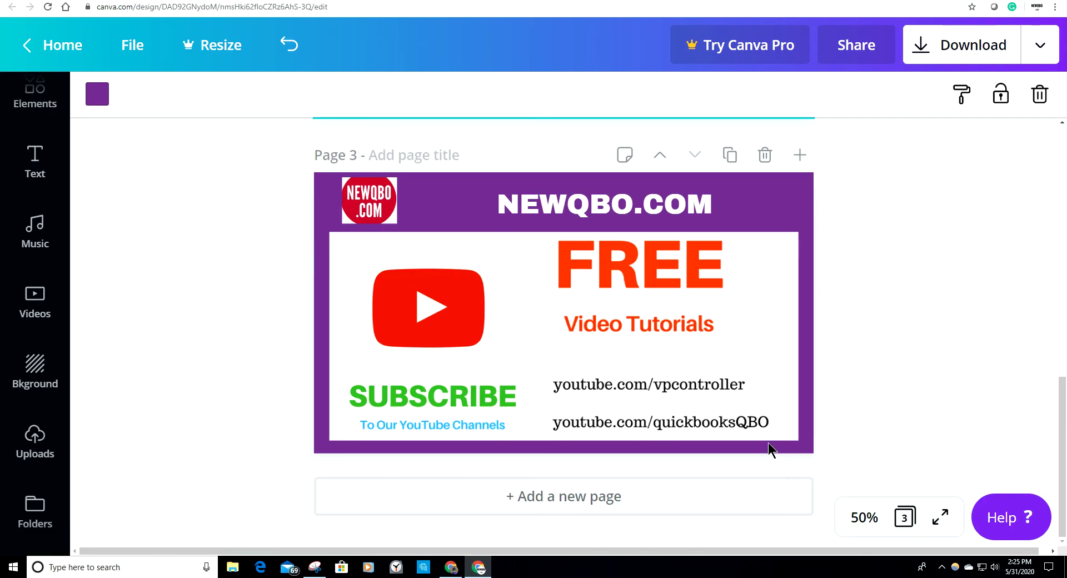